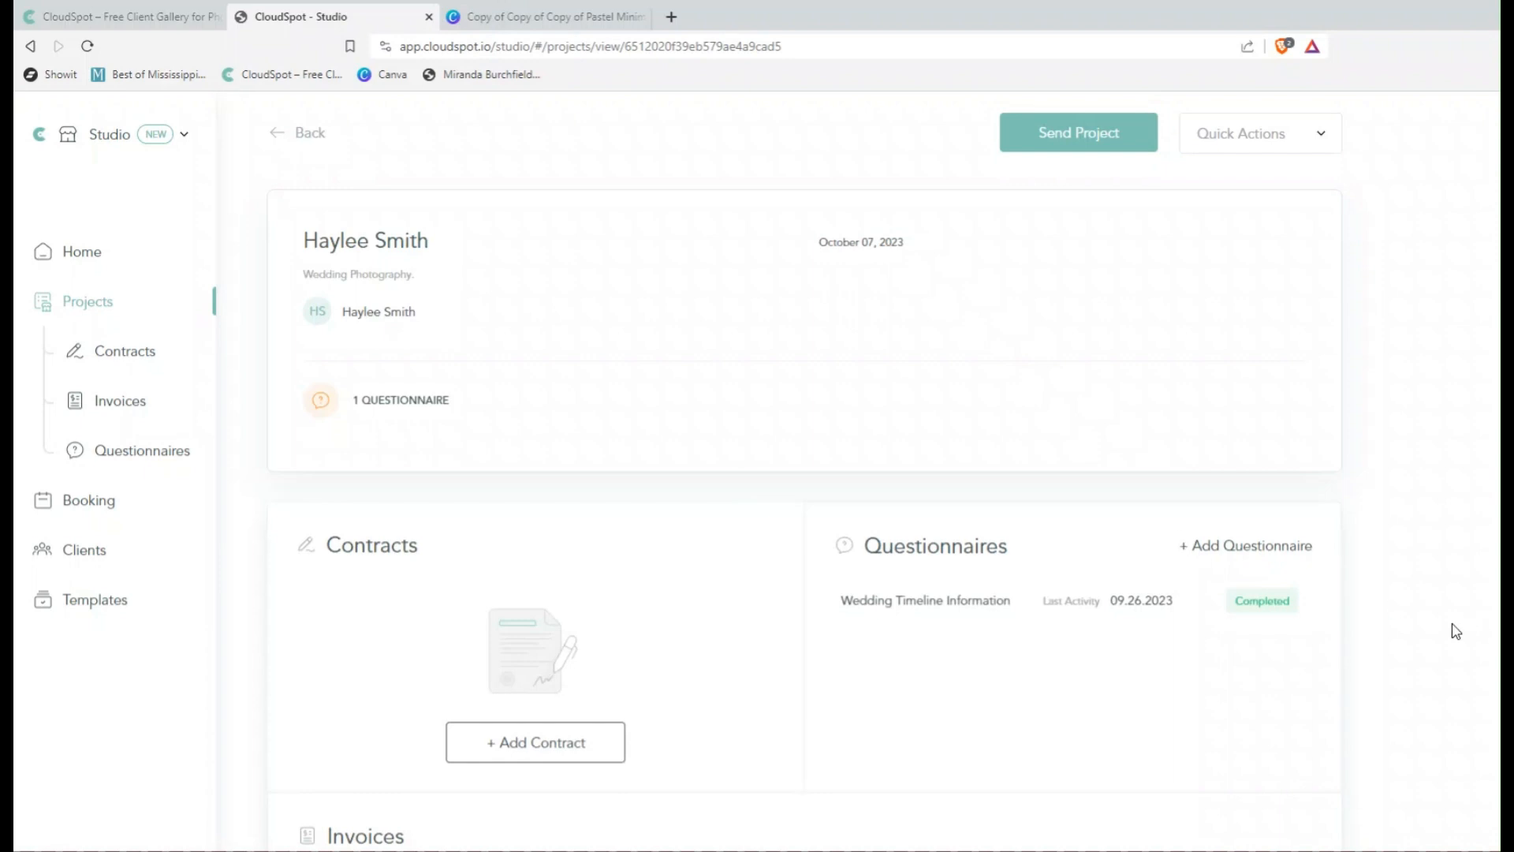
Step: Open the completed Wedding Timeline Information questionnaire and read through the client's answers from ceremony time to formal exit
left_click(1192, 602)
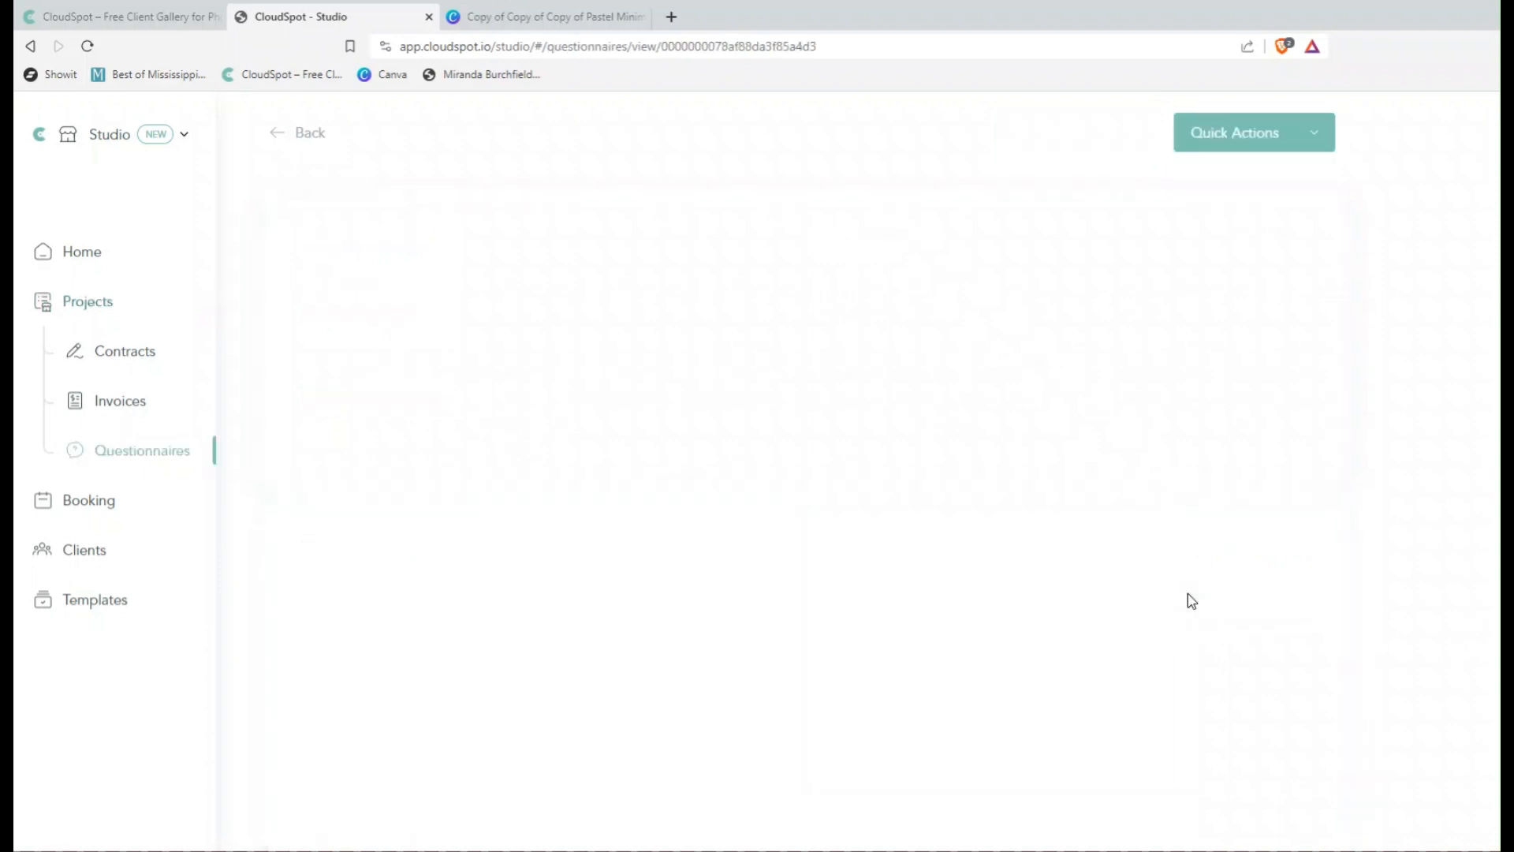
scroll(347, 541, "down", 3)
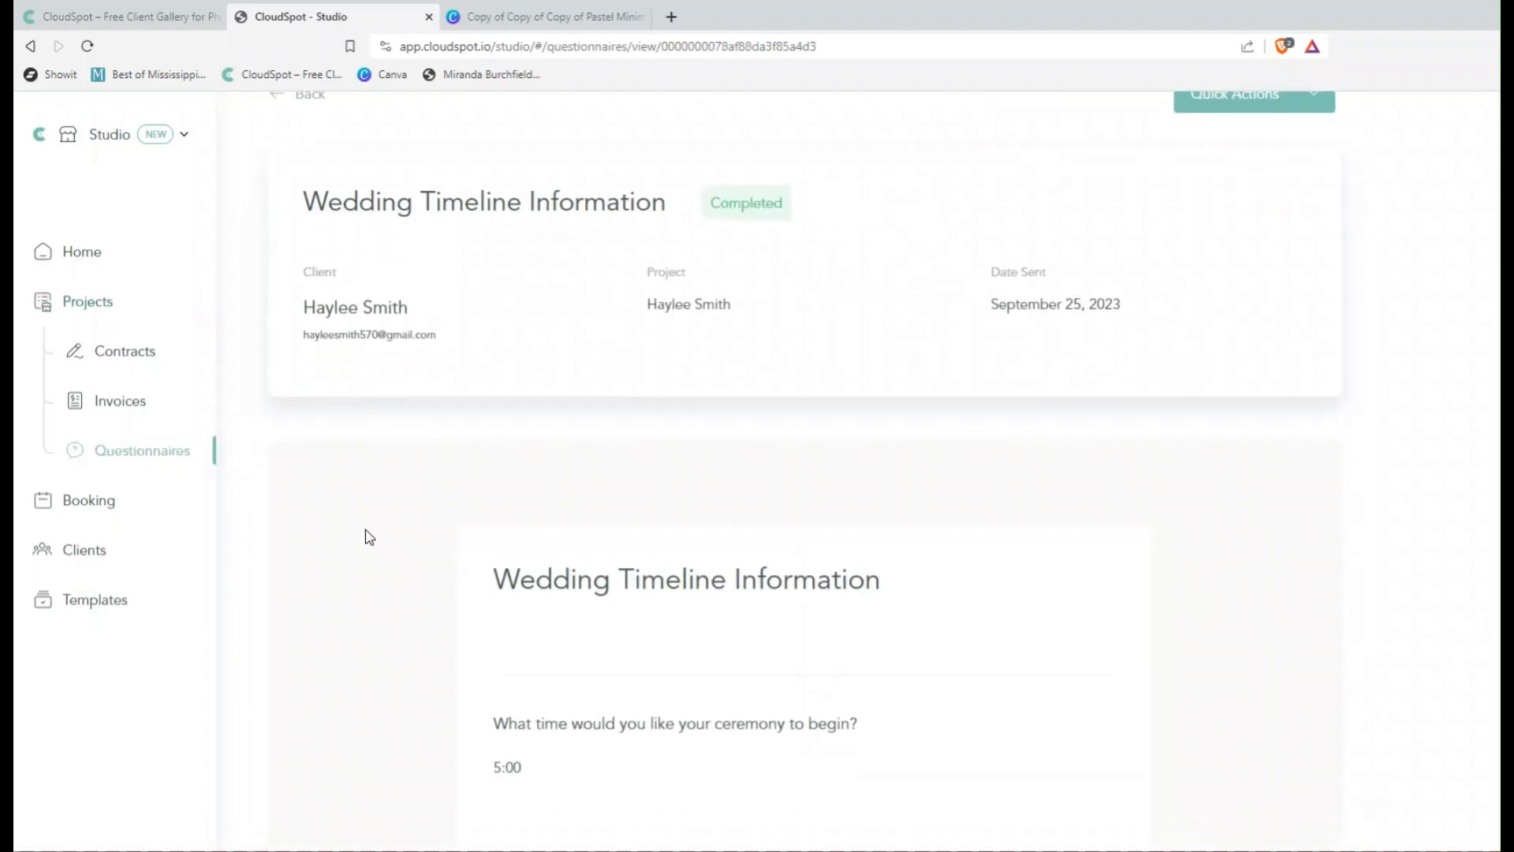
scroll(1194, 391, "down", 1)
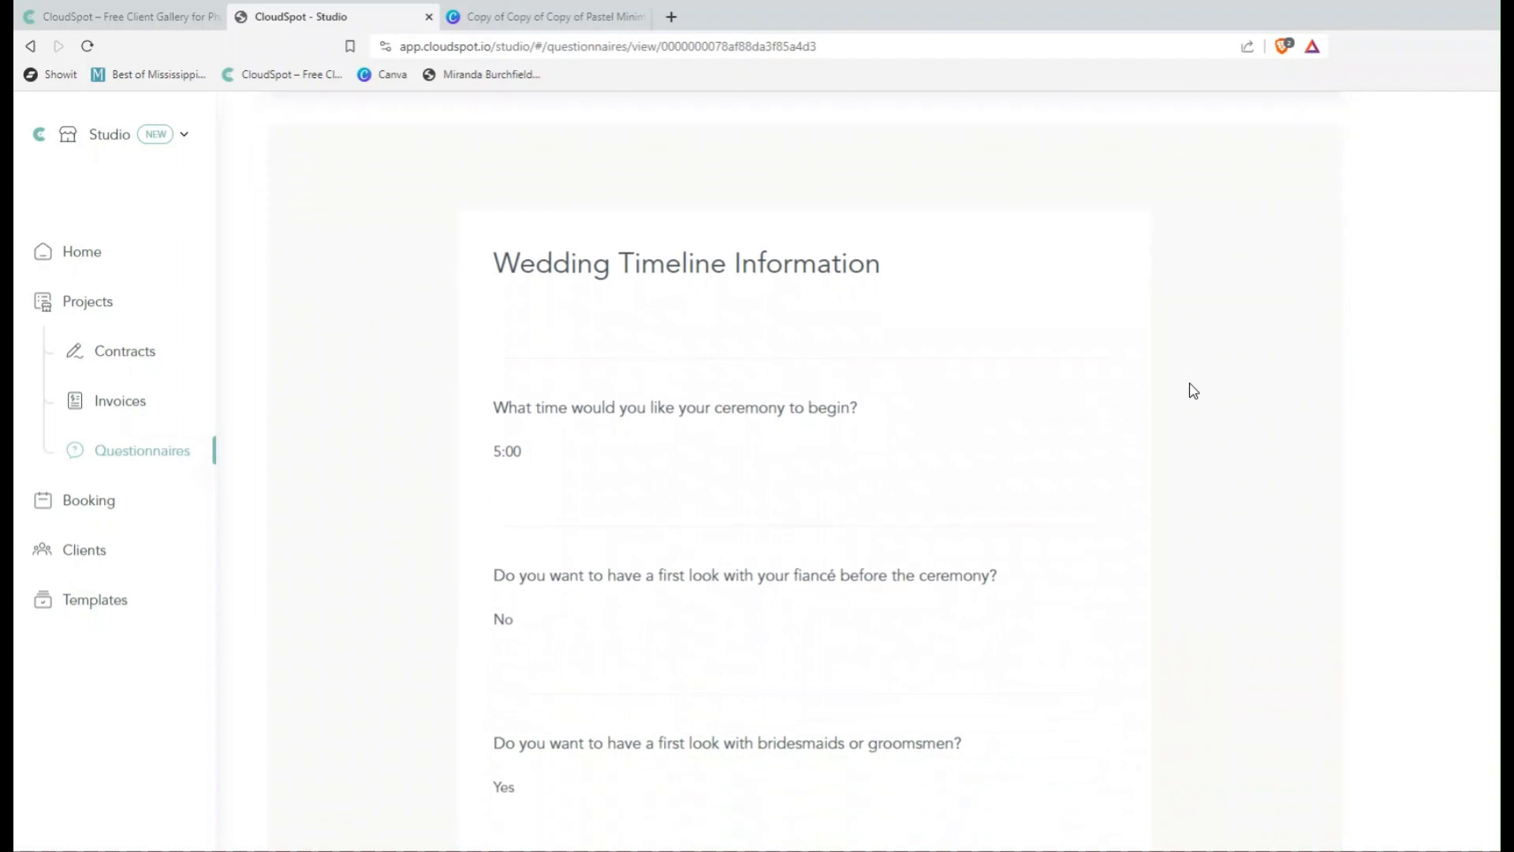
scroll(1194, 390, "up", 3)
scroll(1194, 391, "down", 3)
scroll(986, 454, "down", 1)
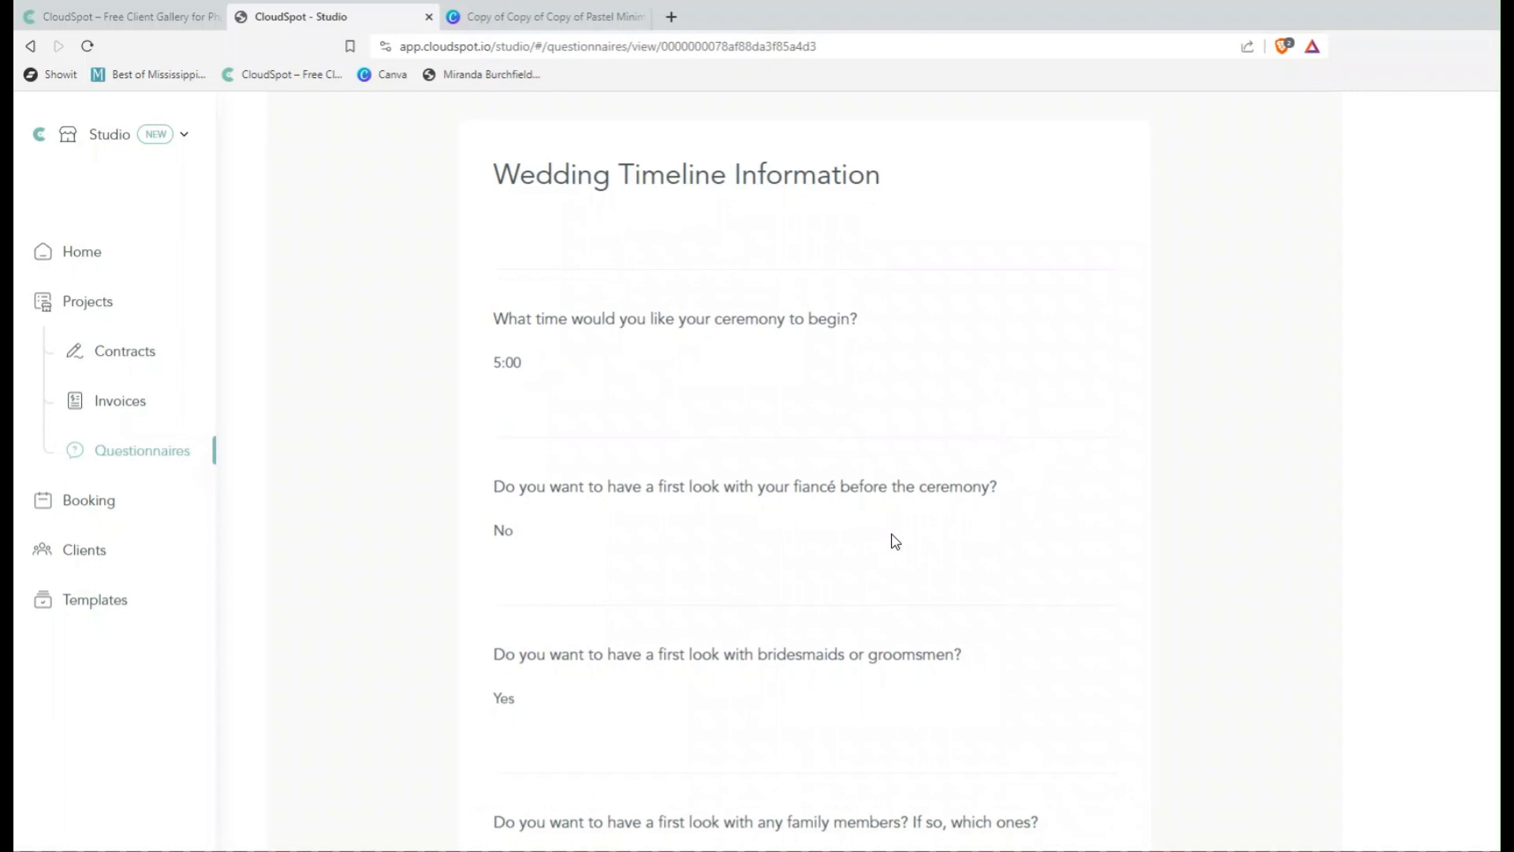
scroll(896, 542, "down", 1)
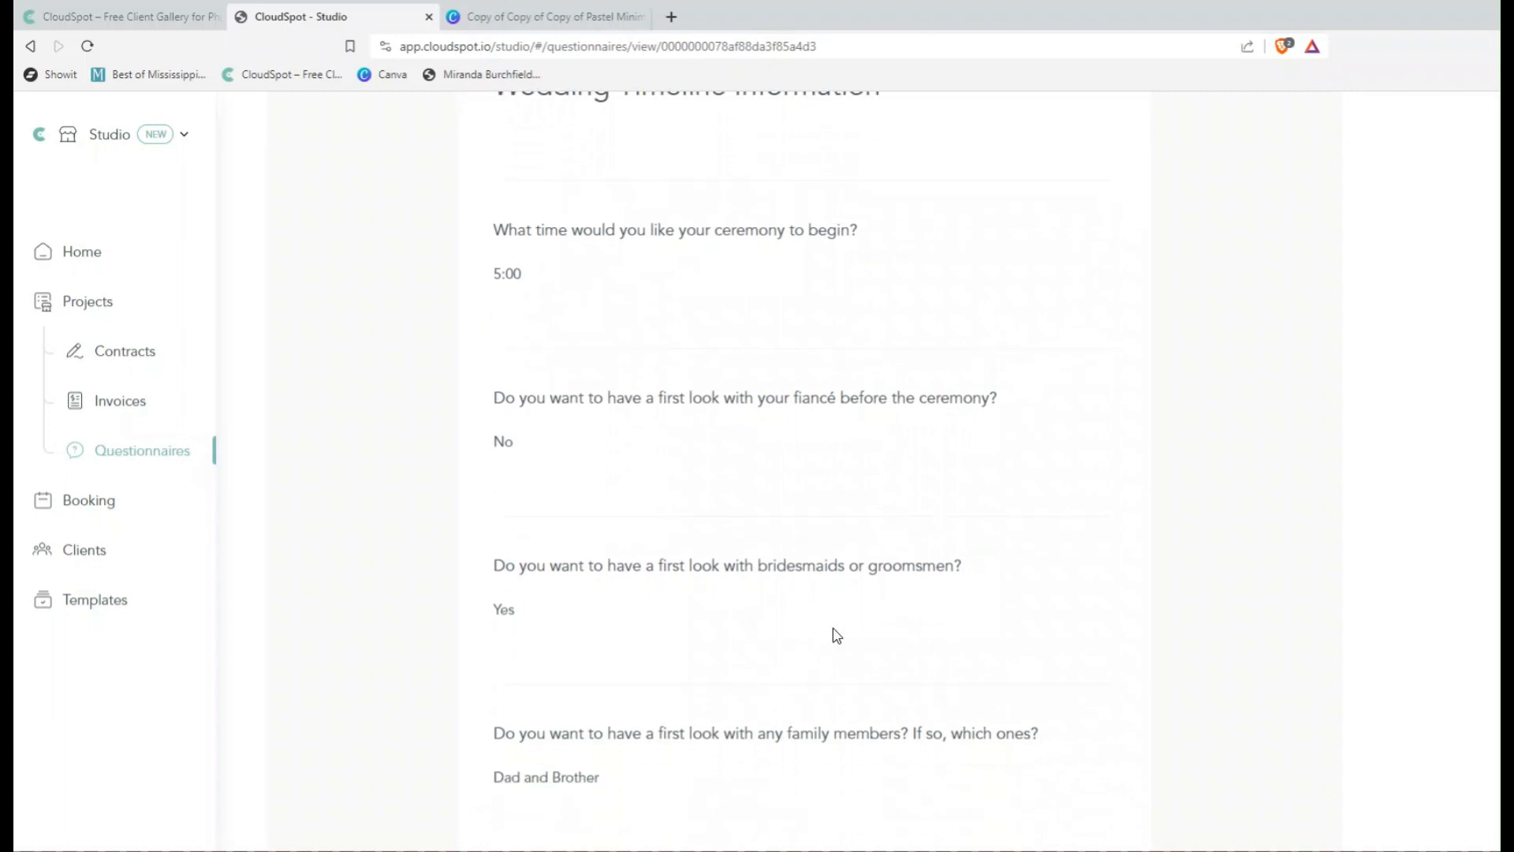
scroll(820, 592, "down", 1)
scroll(781, 647, "down", 1)
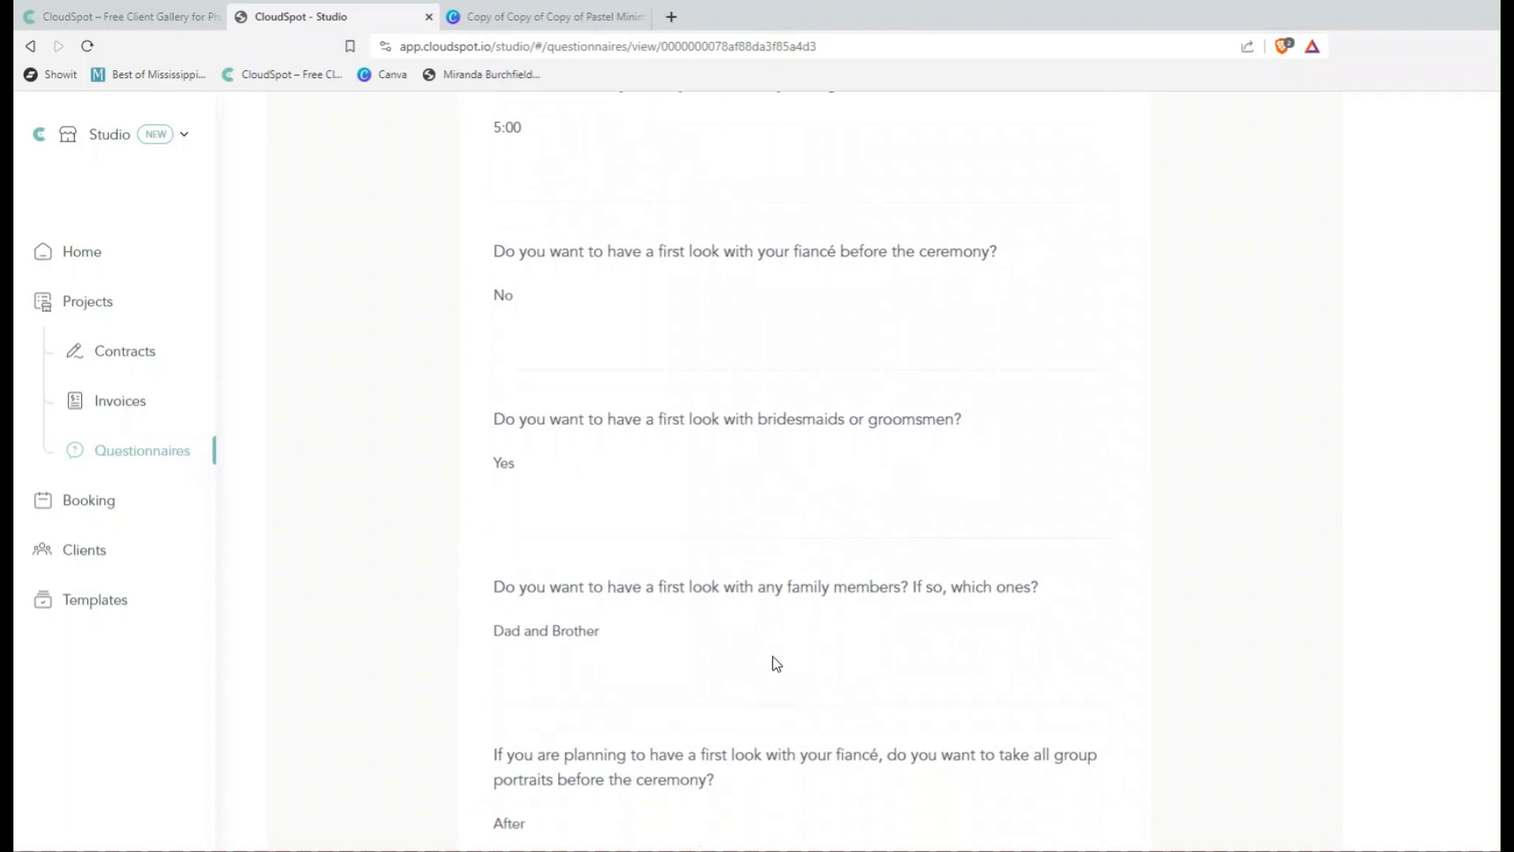
scroll(836, 651, "down", 1)
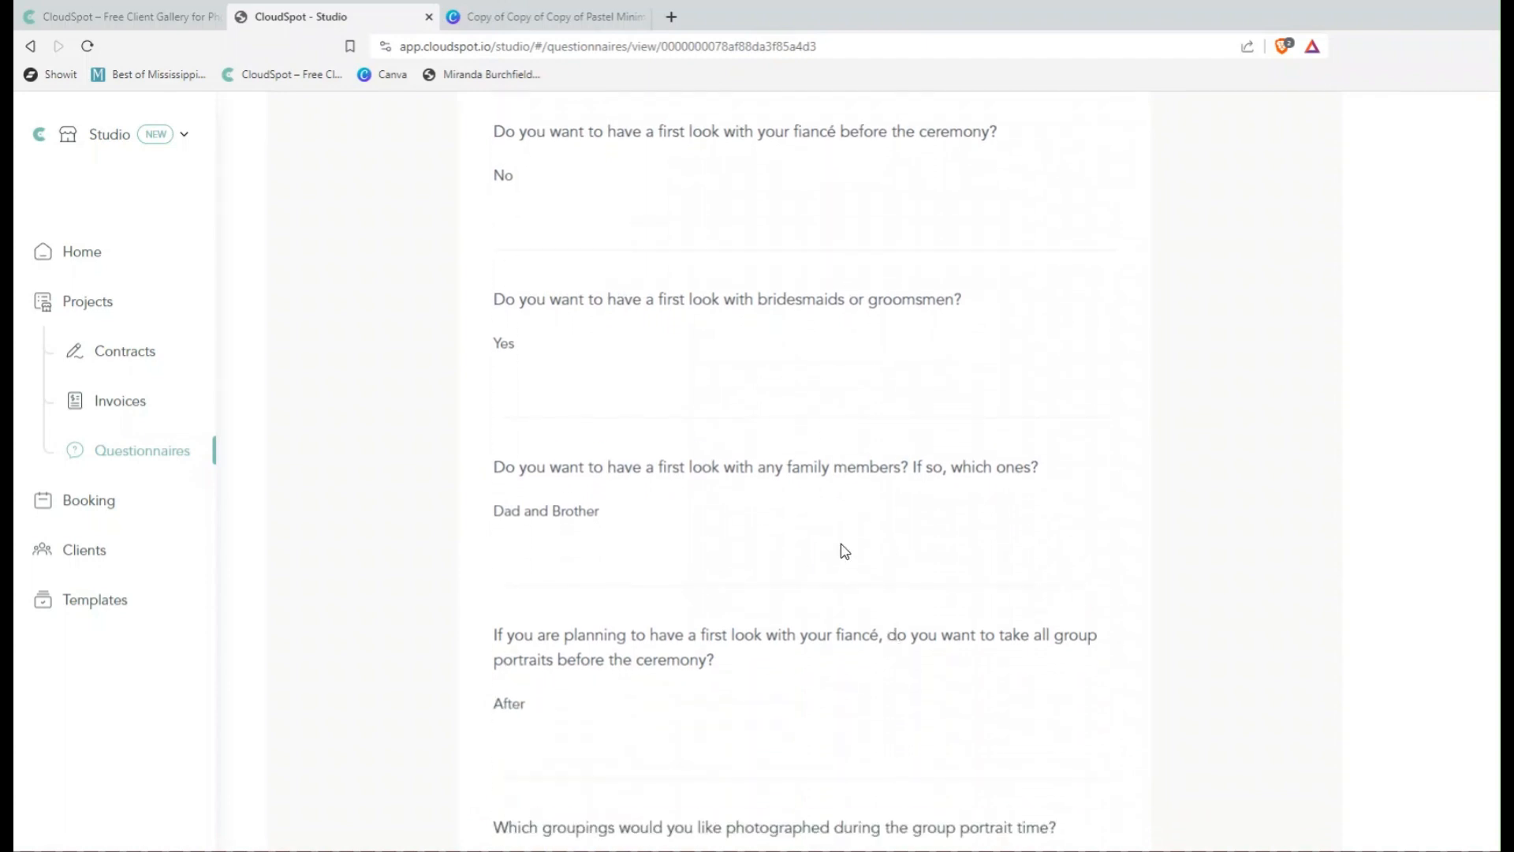
scroll(897, 556, "down", 2)
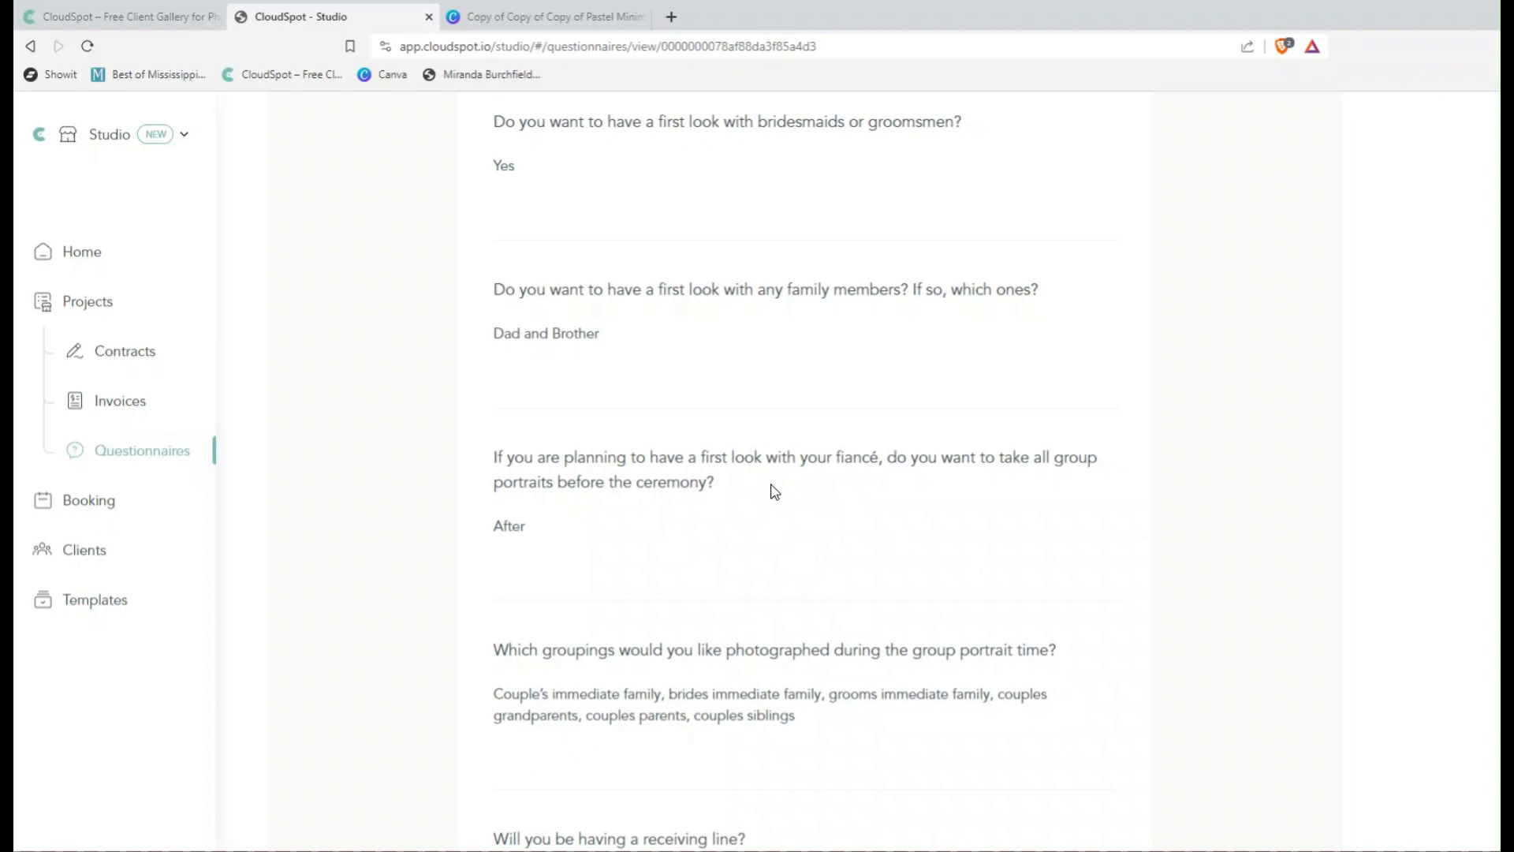
scroll(937, 524, "down", 2)
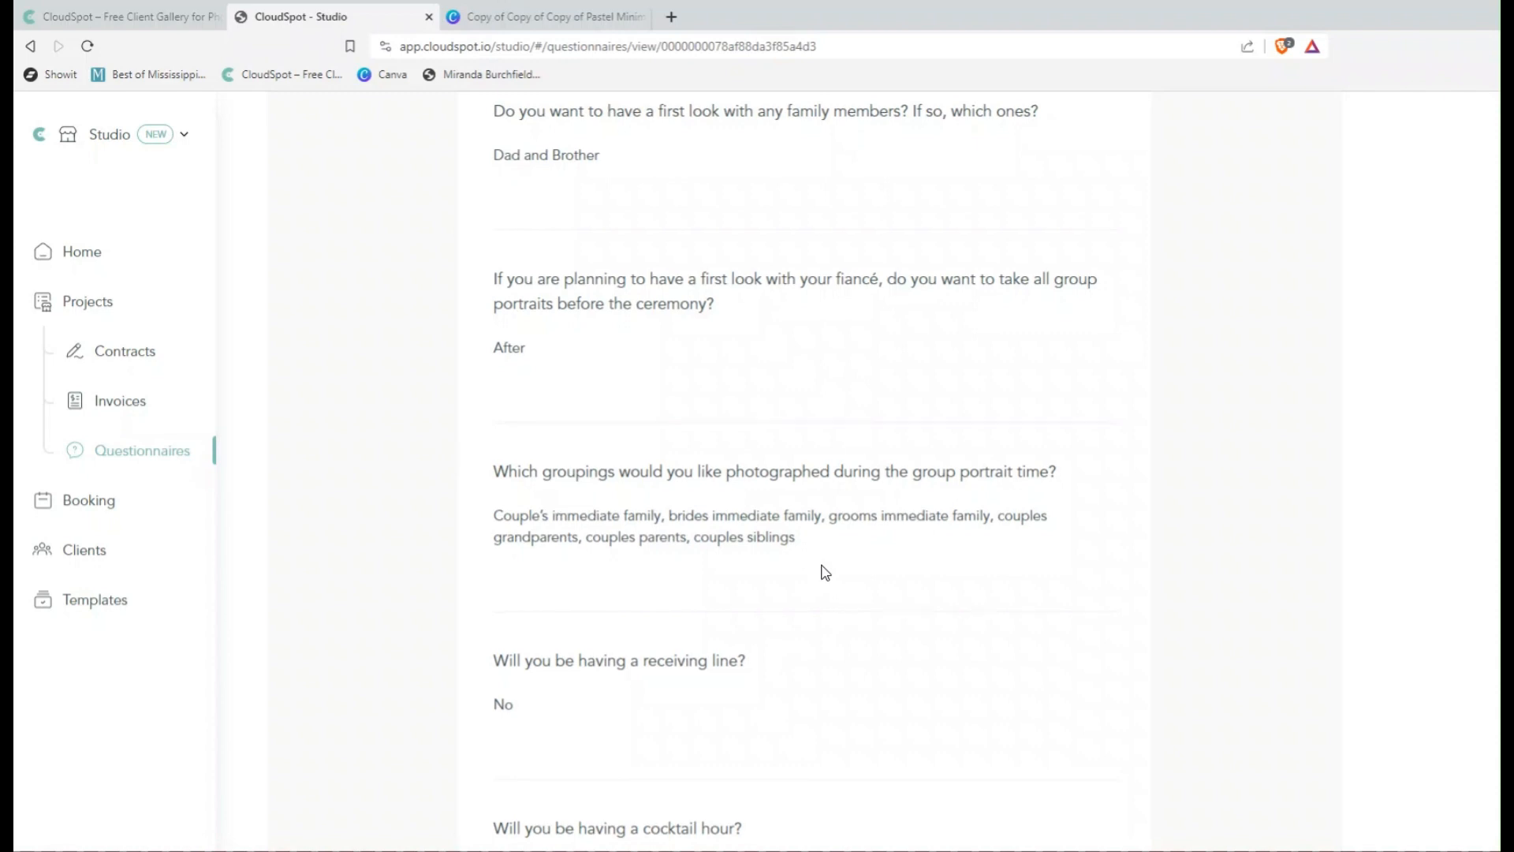
scroll(824, 573, "down", 1)
scroll(831, 623, "down", 3)
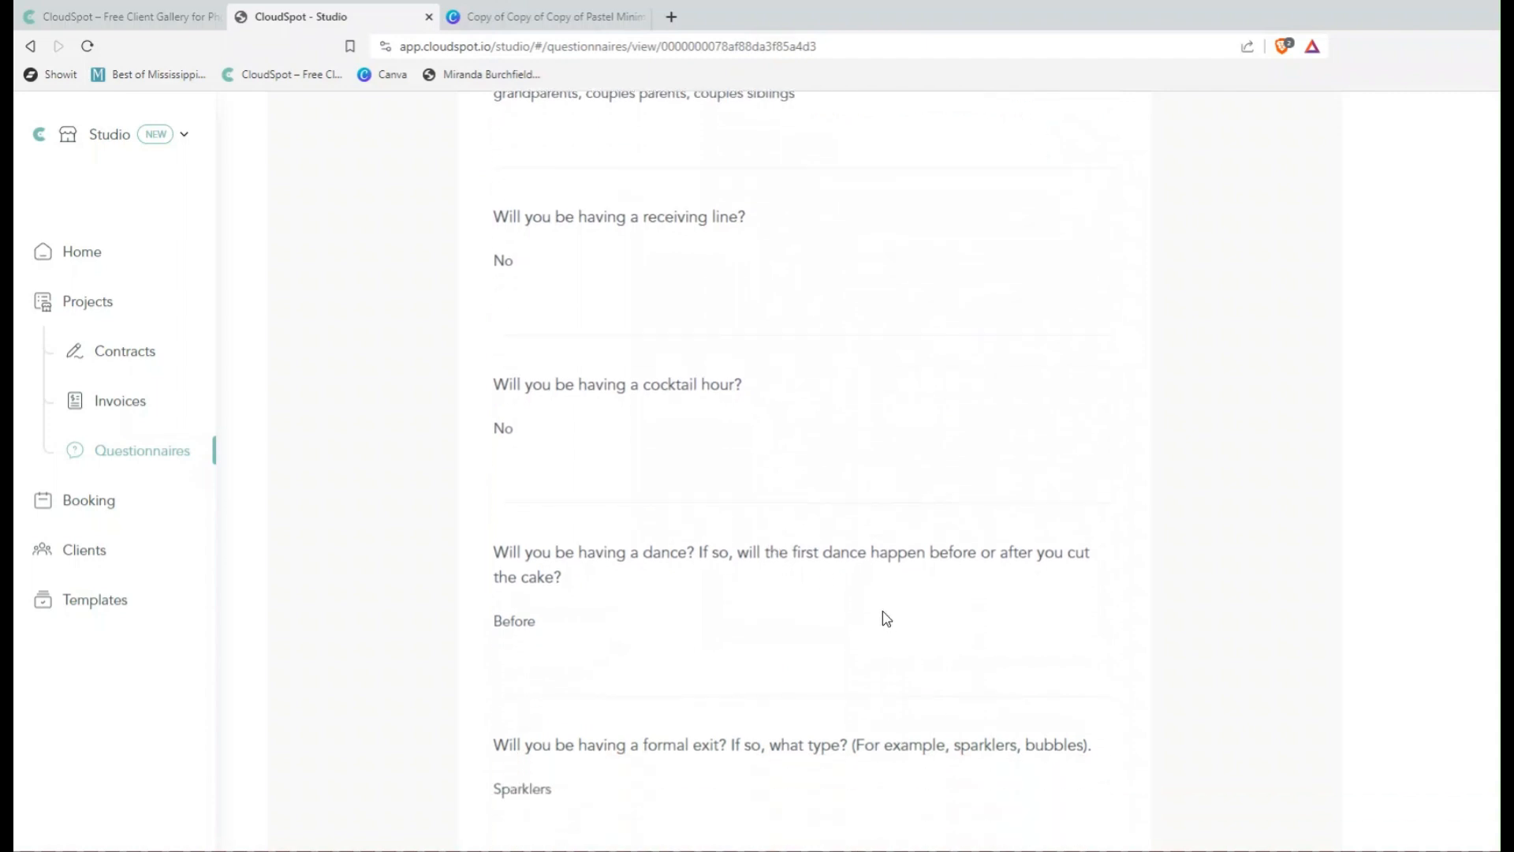
scroll(886, 615, "down", 2)
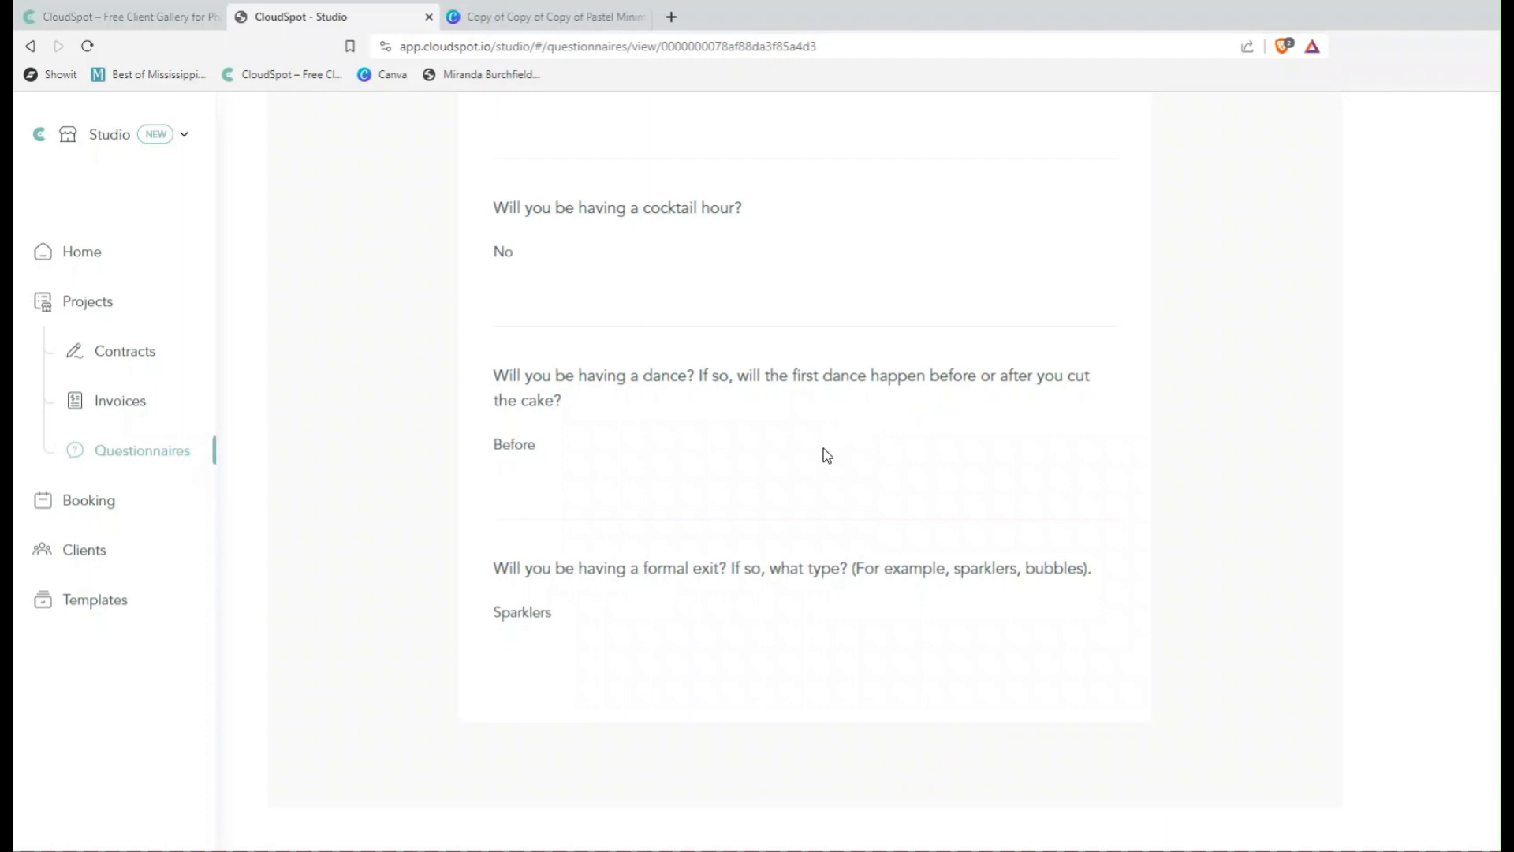
scroll(789, 502, "down", 1)
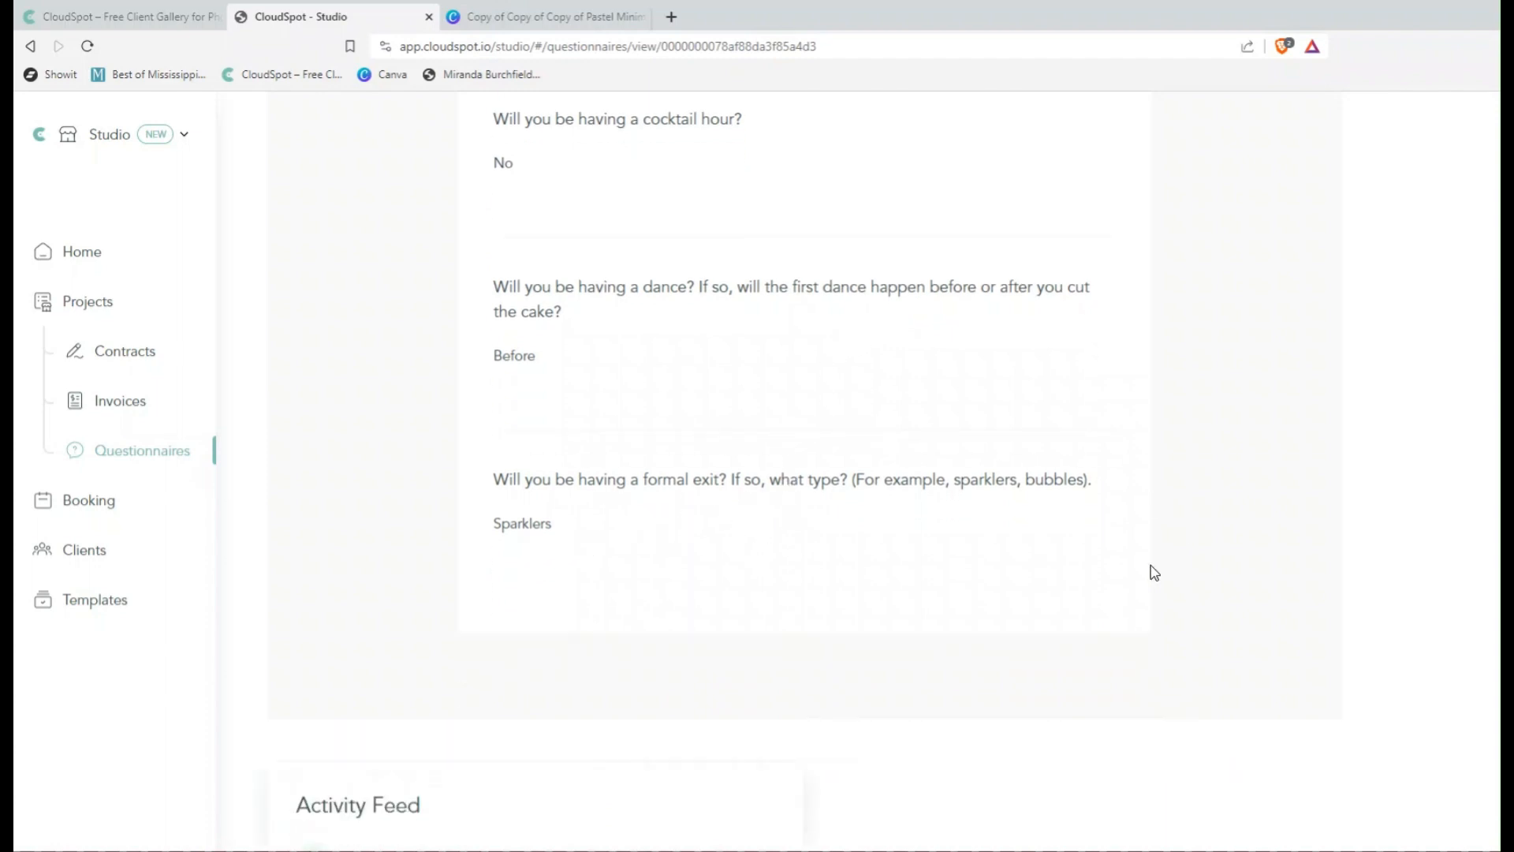
scroll(1134, 559, "up", 9)
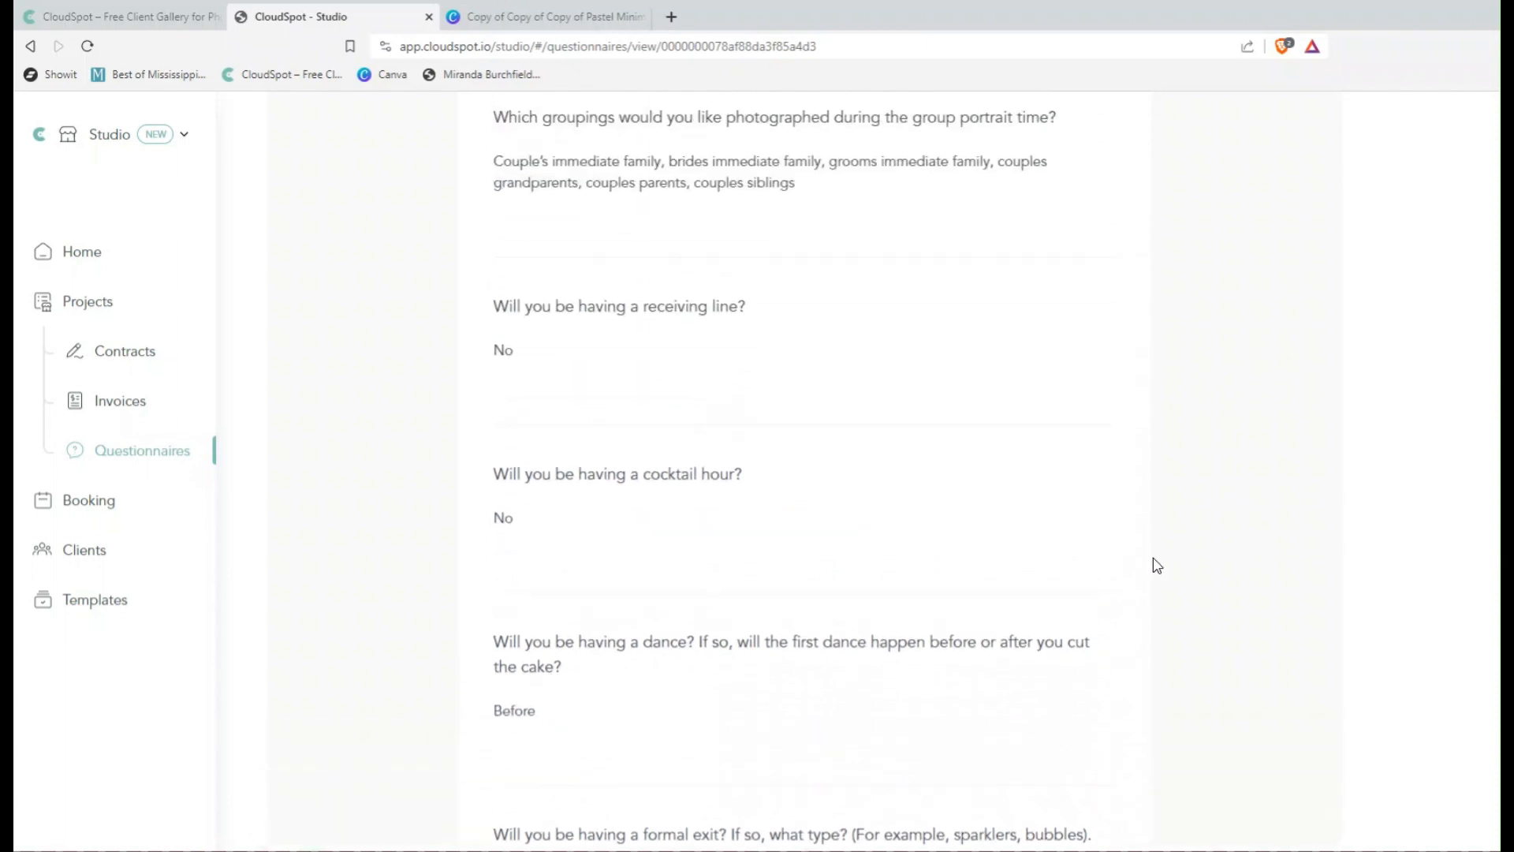
scroll(1157, 566, "up", 8)
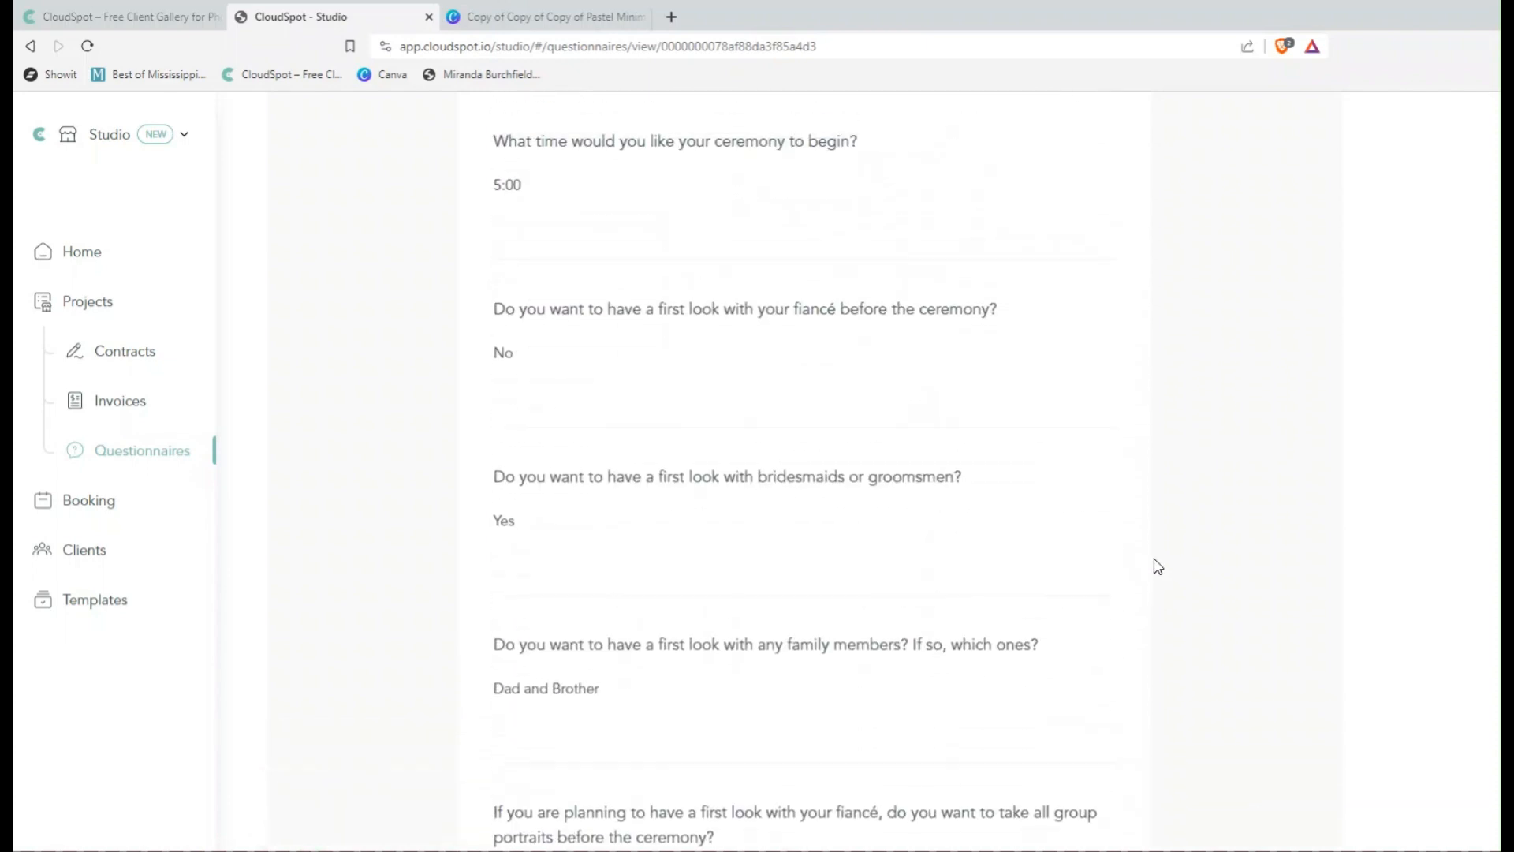
Step: Switch to the Canva wedding timeline design and examine its title, date and the morning and afternoon schedules
left_click(599, 19)
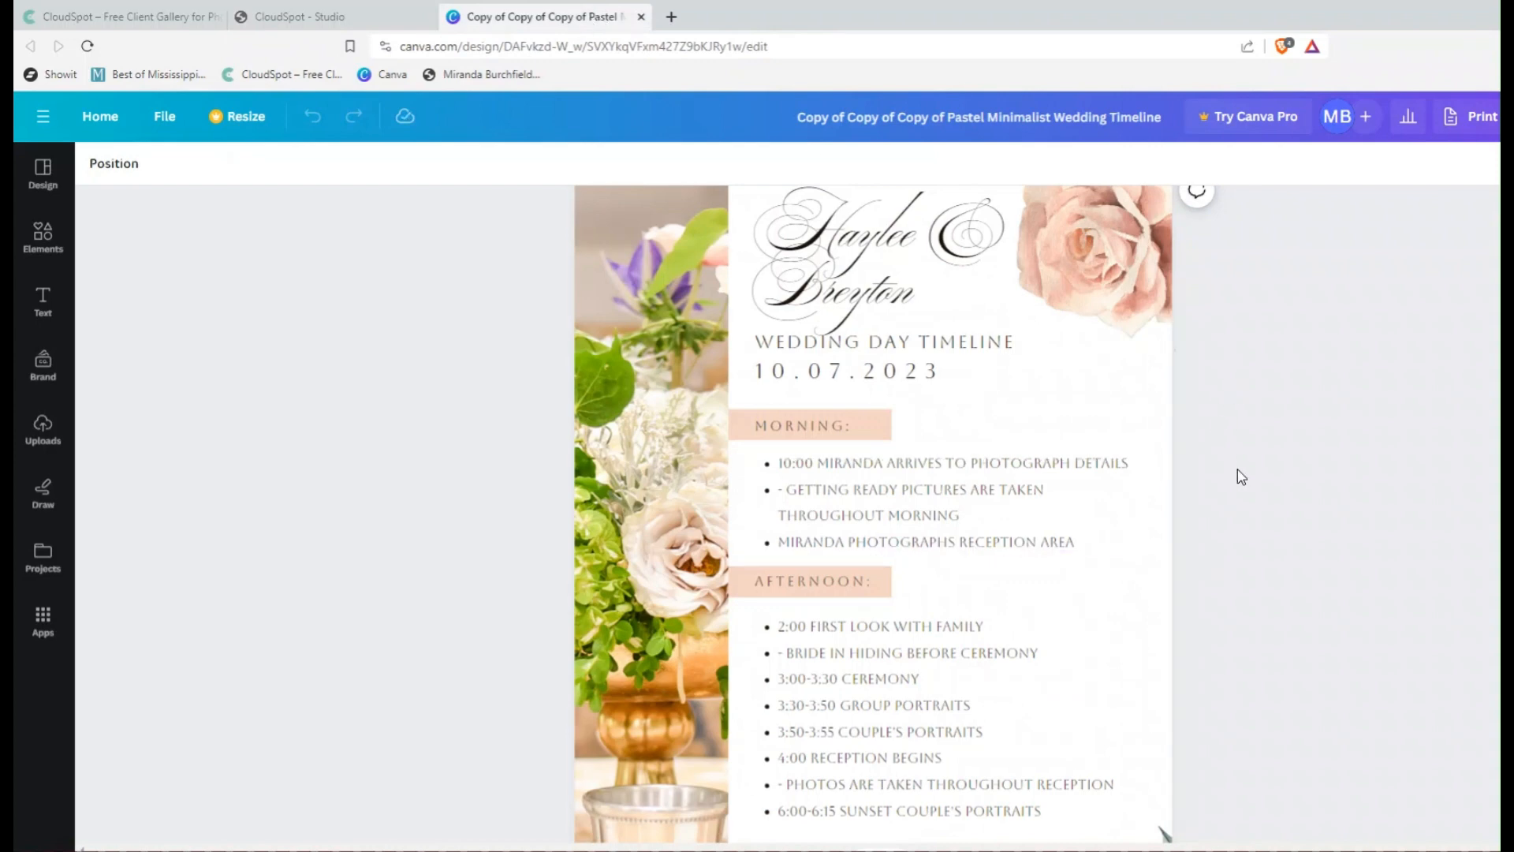
scroll(1218, 691, "down", 1)
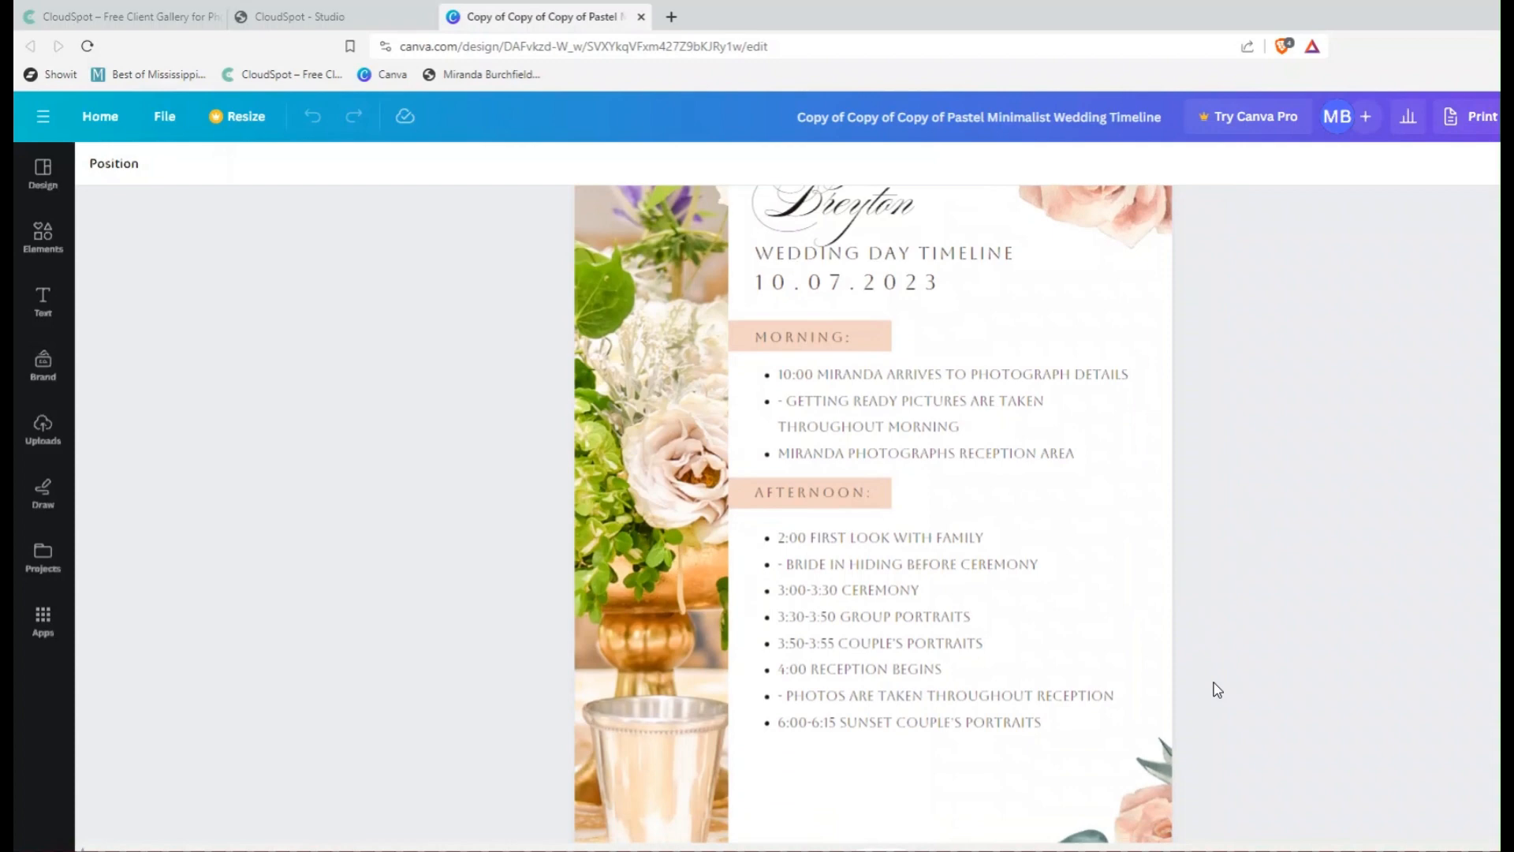
scroll(1218, 691, "up", 1)
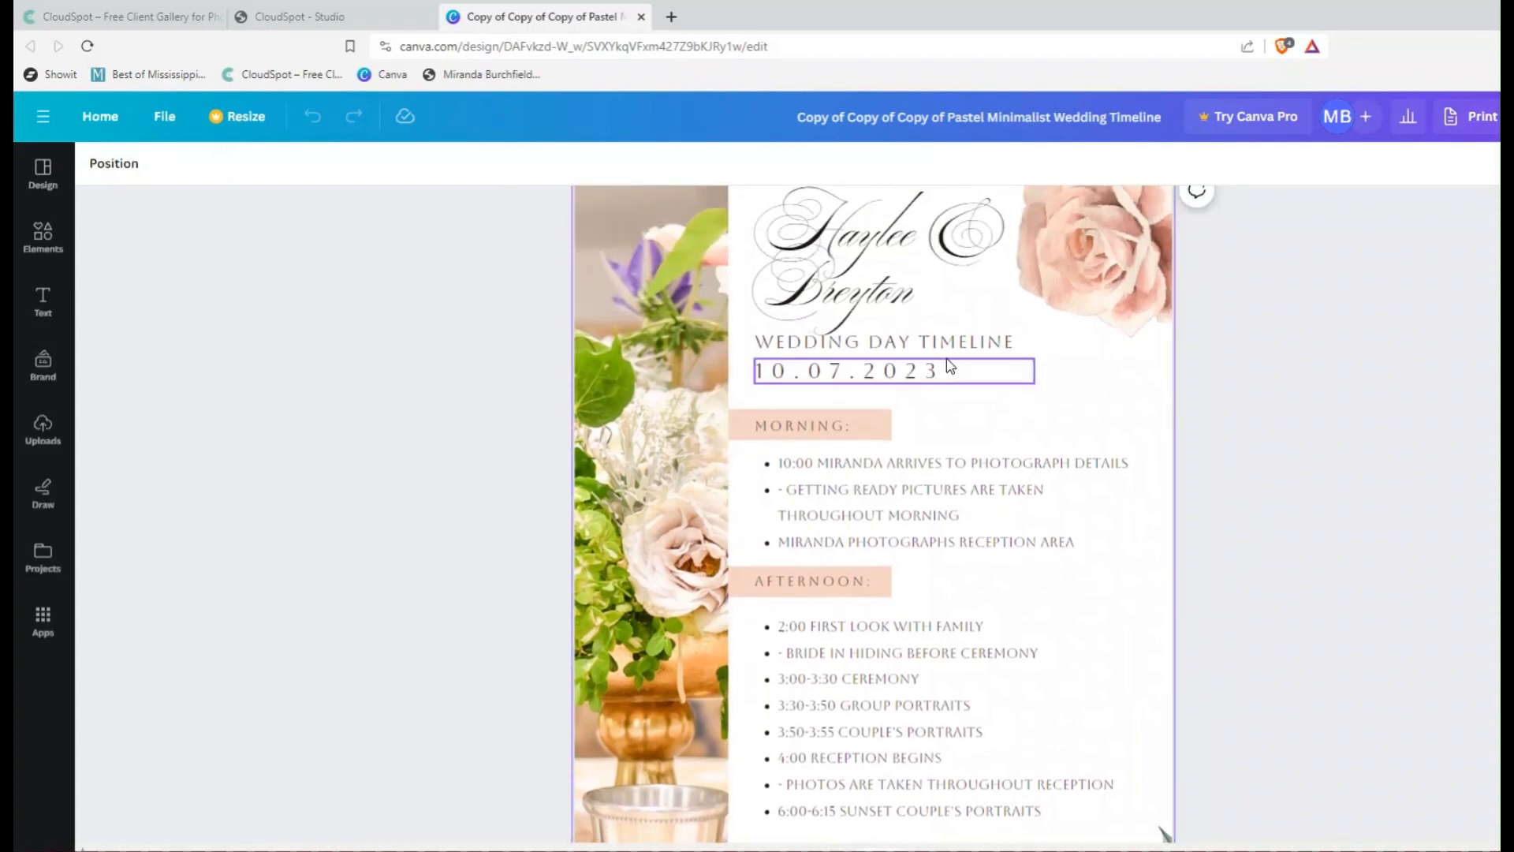
left_click(956, 272)
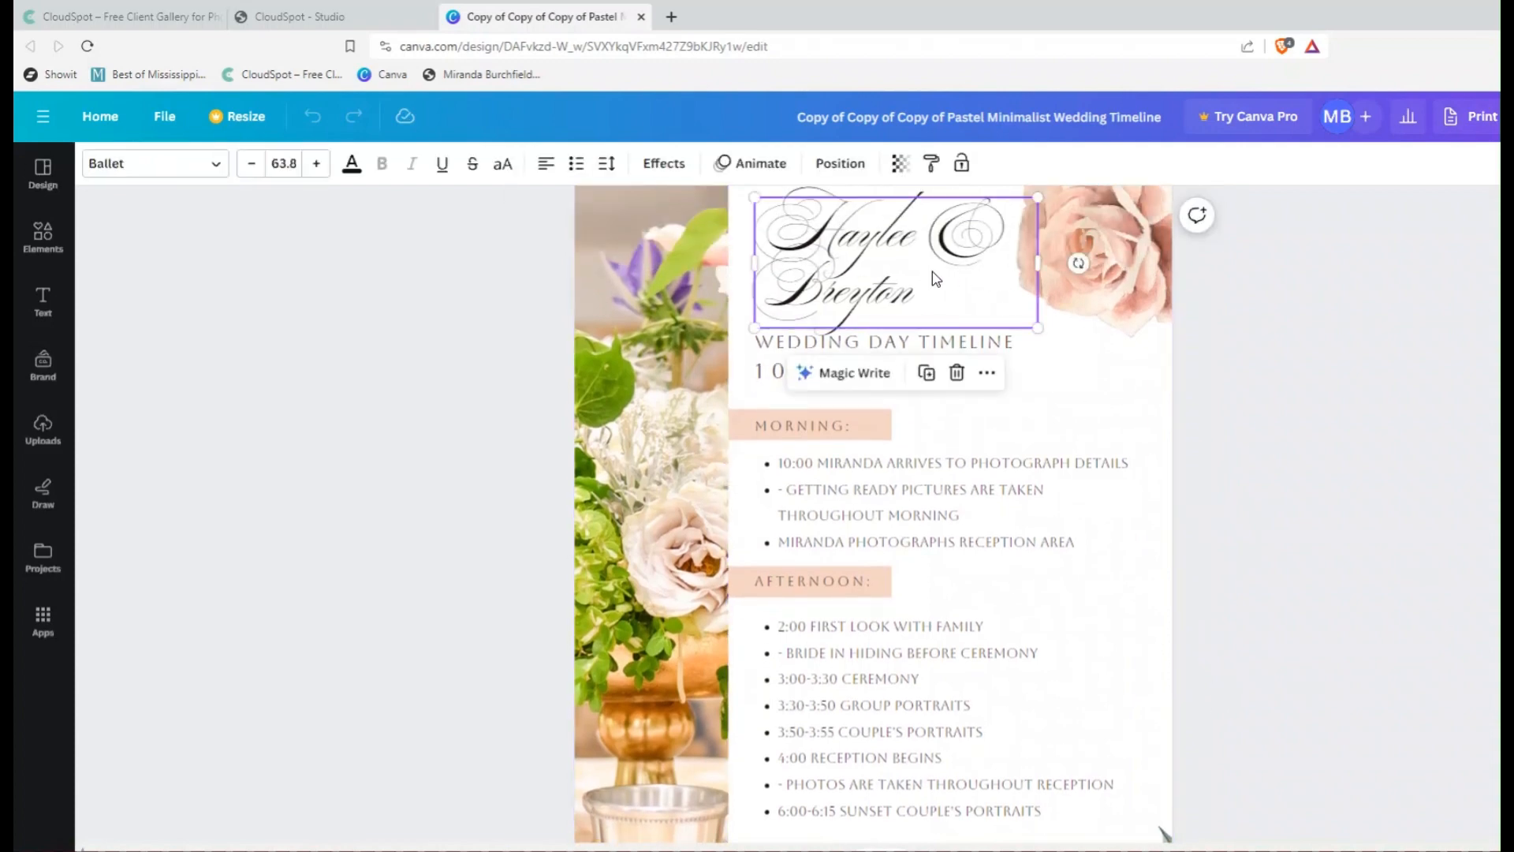
left_click(1104, 382)
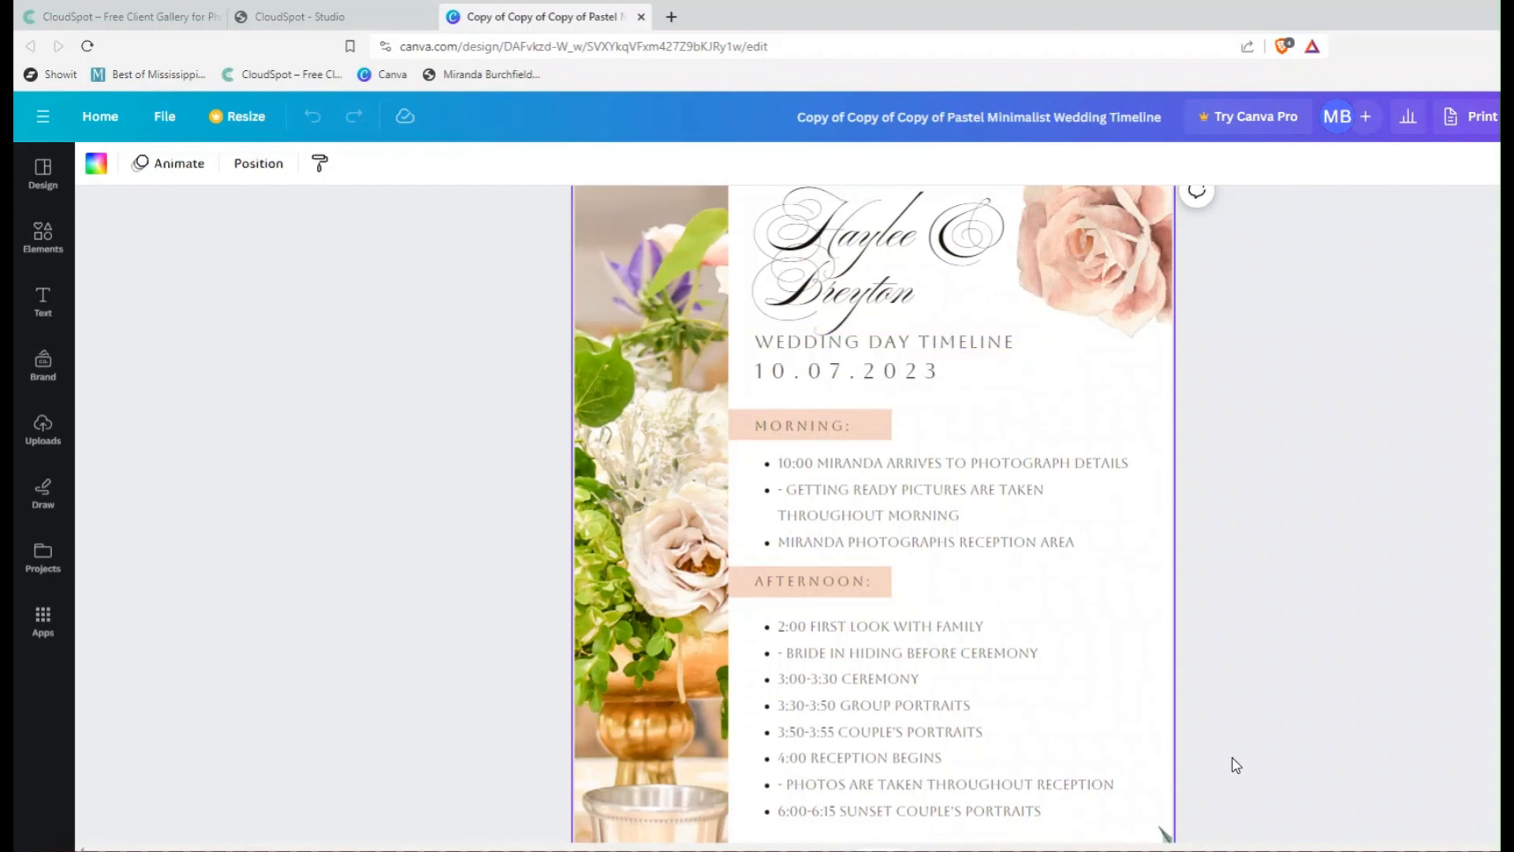
Step: Change the ceremony time in the afternoon schedule to 5:00-5:30
scroll(1020, 618, "down", 3)
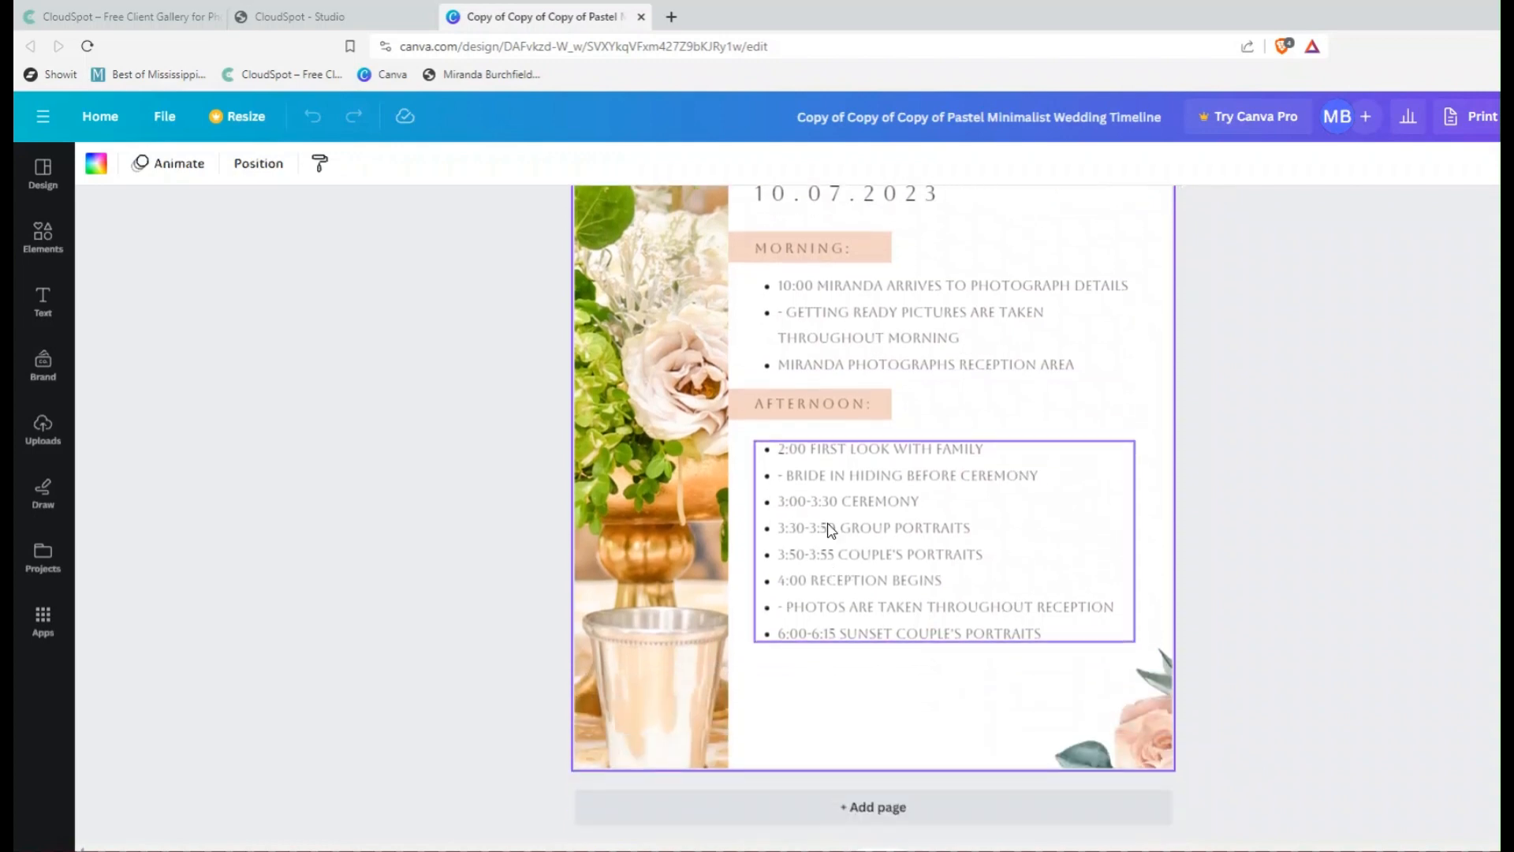
left_click(786, 504)
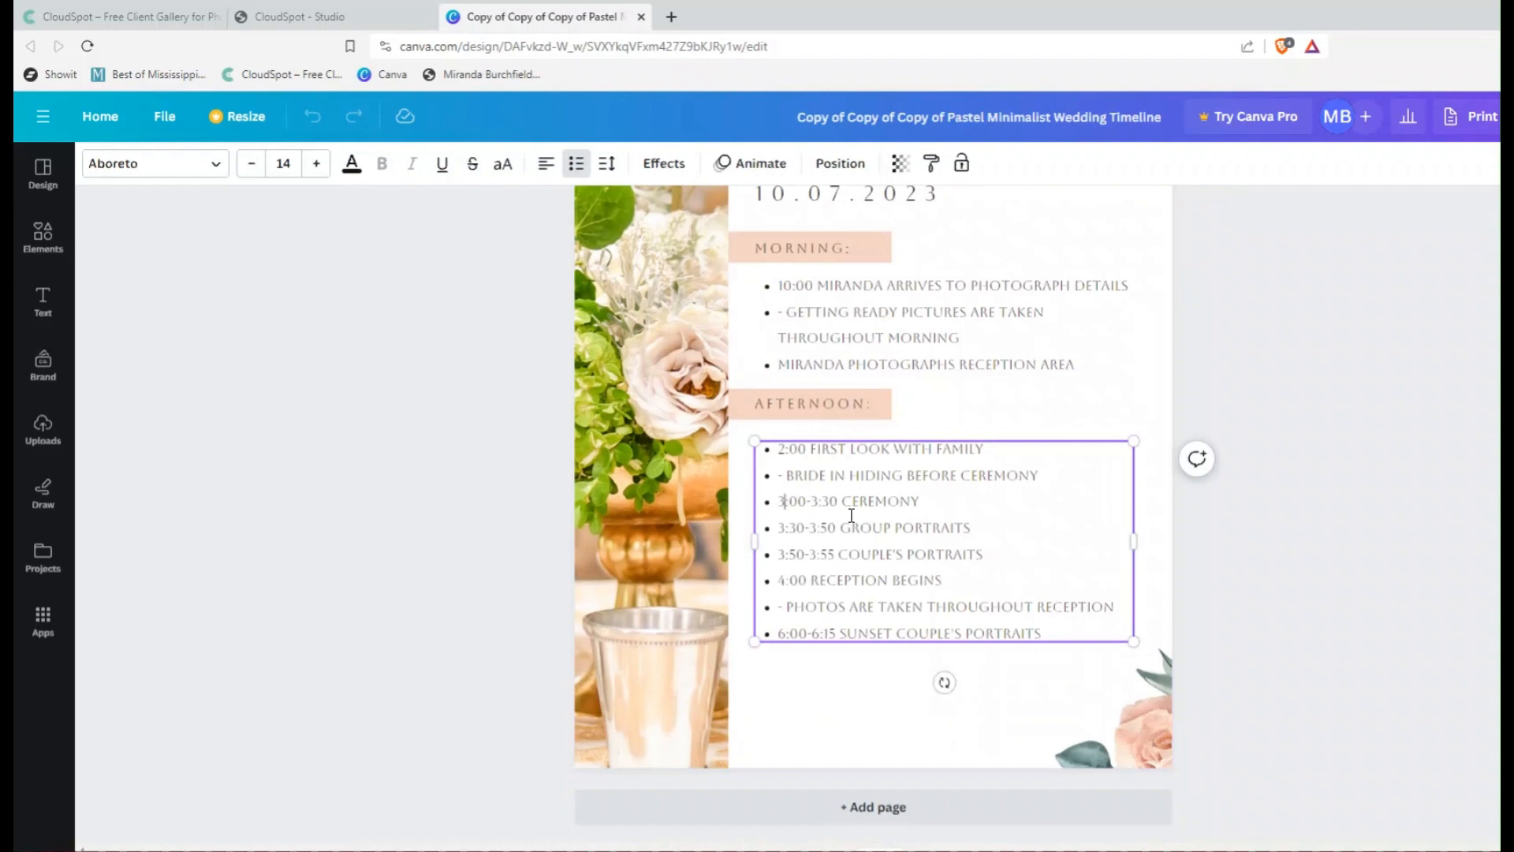
key("BackSpace")
type("5")
left_click(821, 505)
key("BackSpace")
type("5")
type(":")
left_click(923, 500)
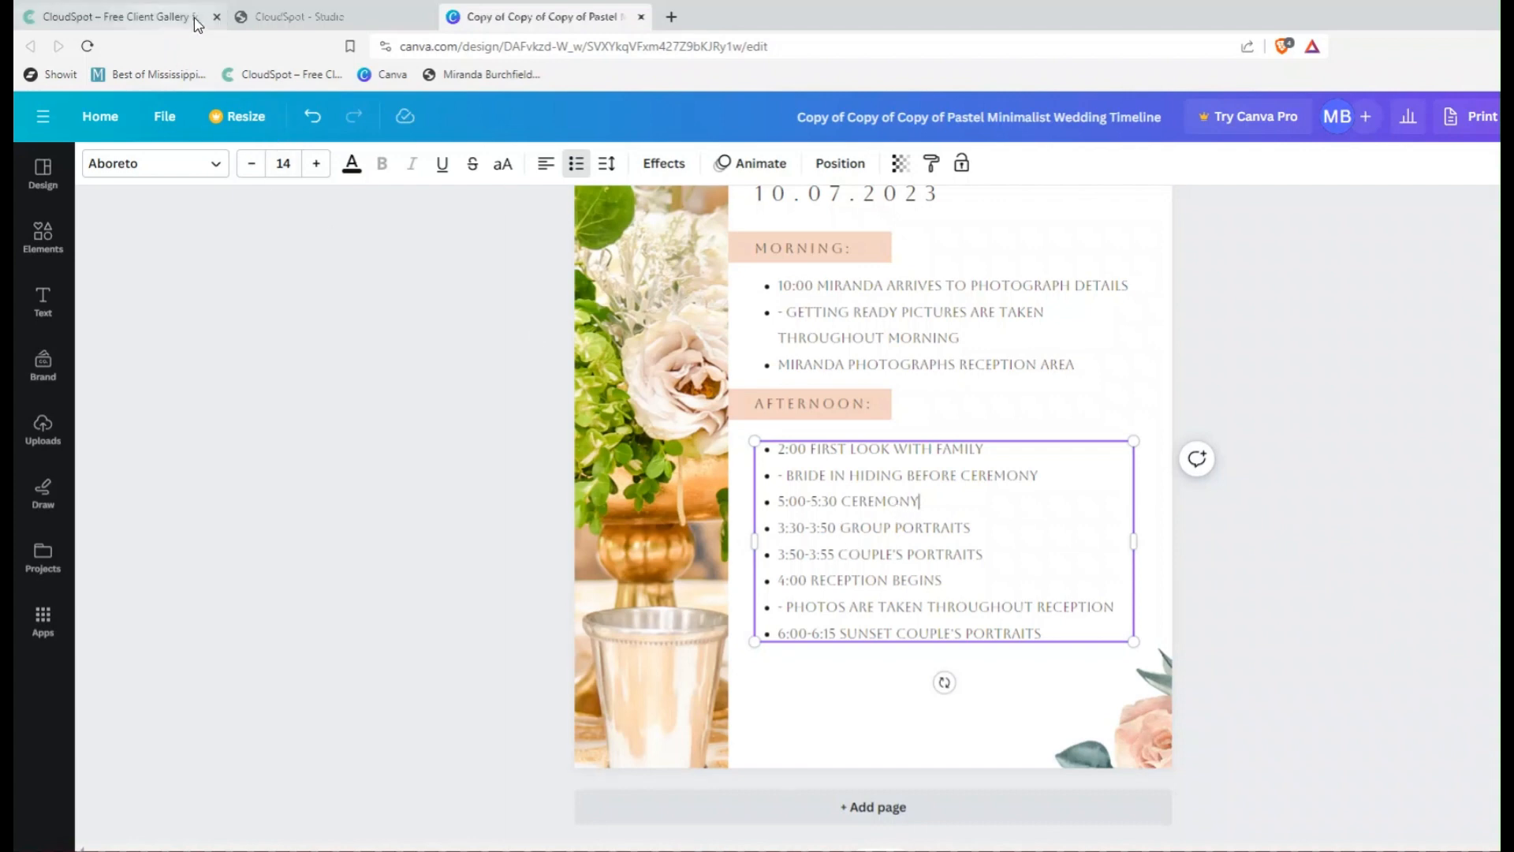
Step: Switch to the CloudSpot questionnaire and check the answers about first looks, group portrait timing and groupings
left_click(252, 19)
scroll(946, 450, "down", 1)
scroll(925, 456, "down", 8)
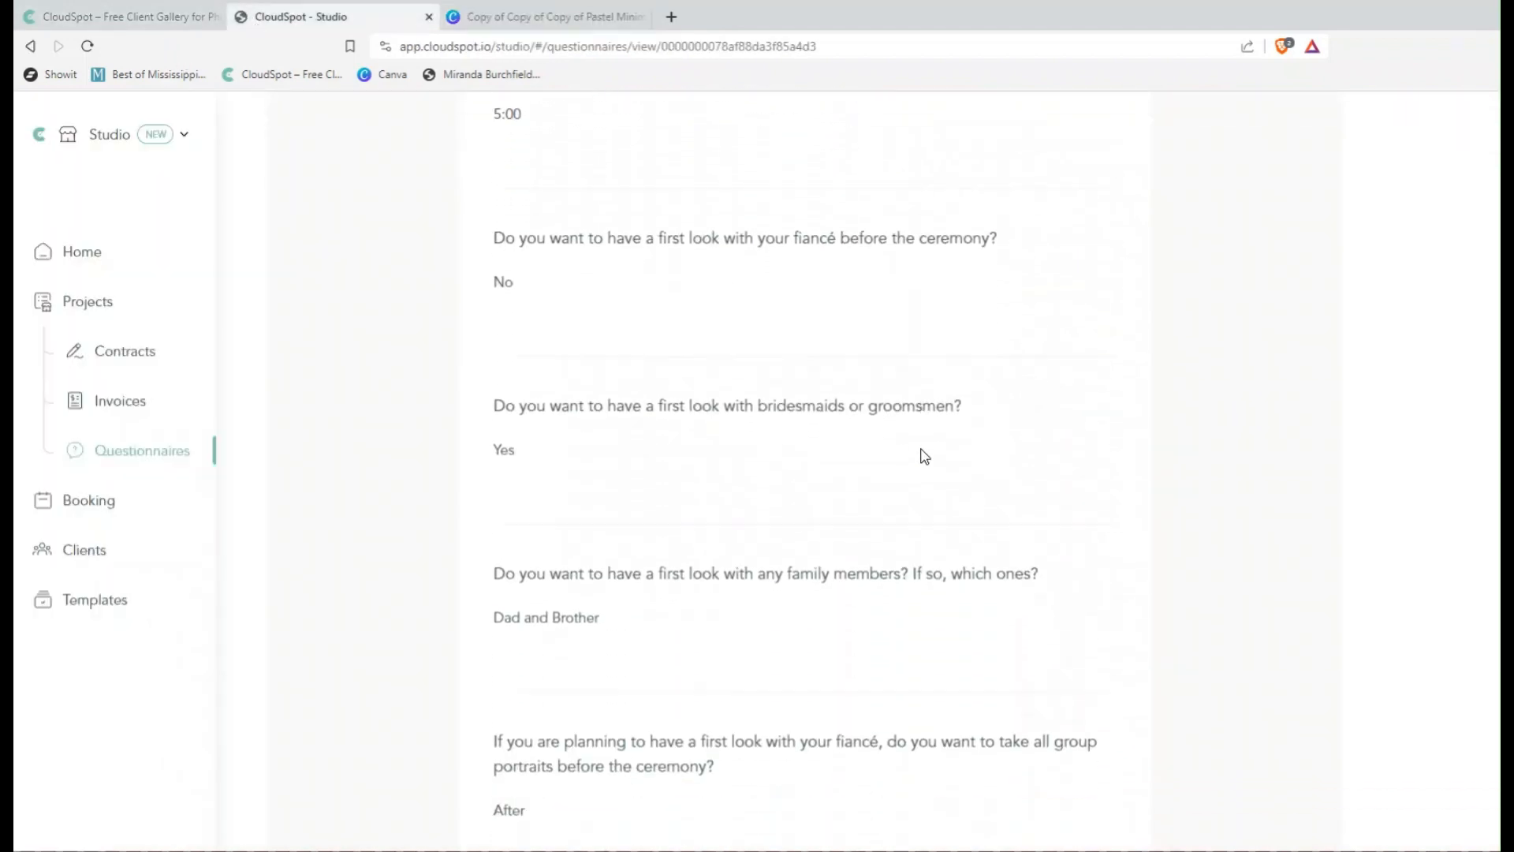
scroll(925, 456, "down", 2)
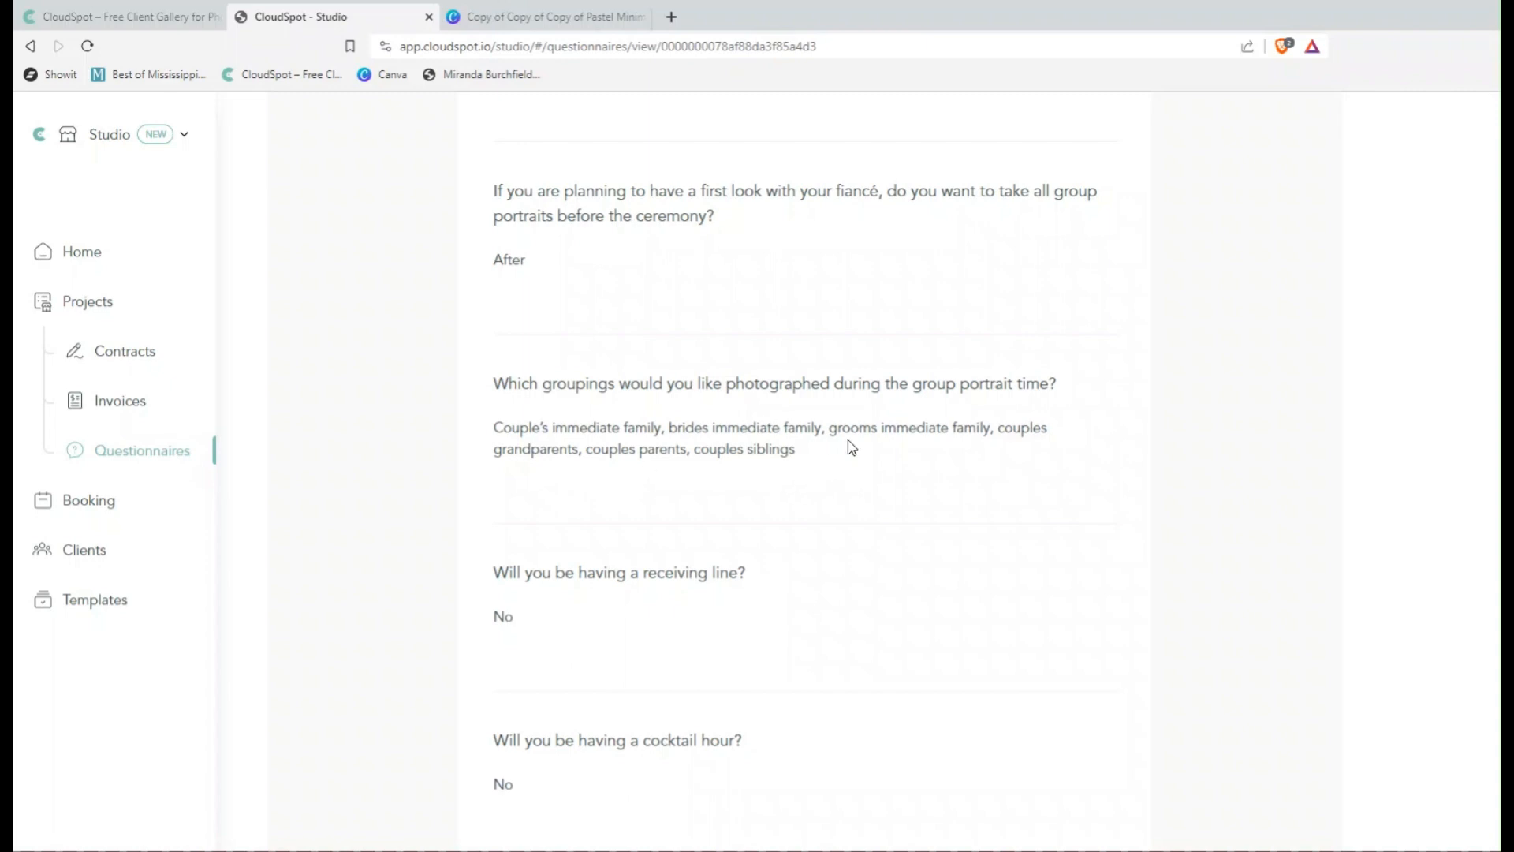
Step: Switch back to the Canva timeline and set the start time of the group portraits to 5:30
left_click(557, 25)
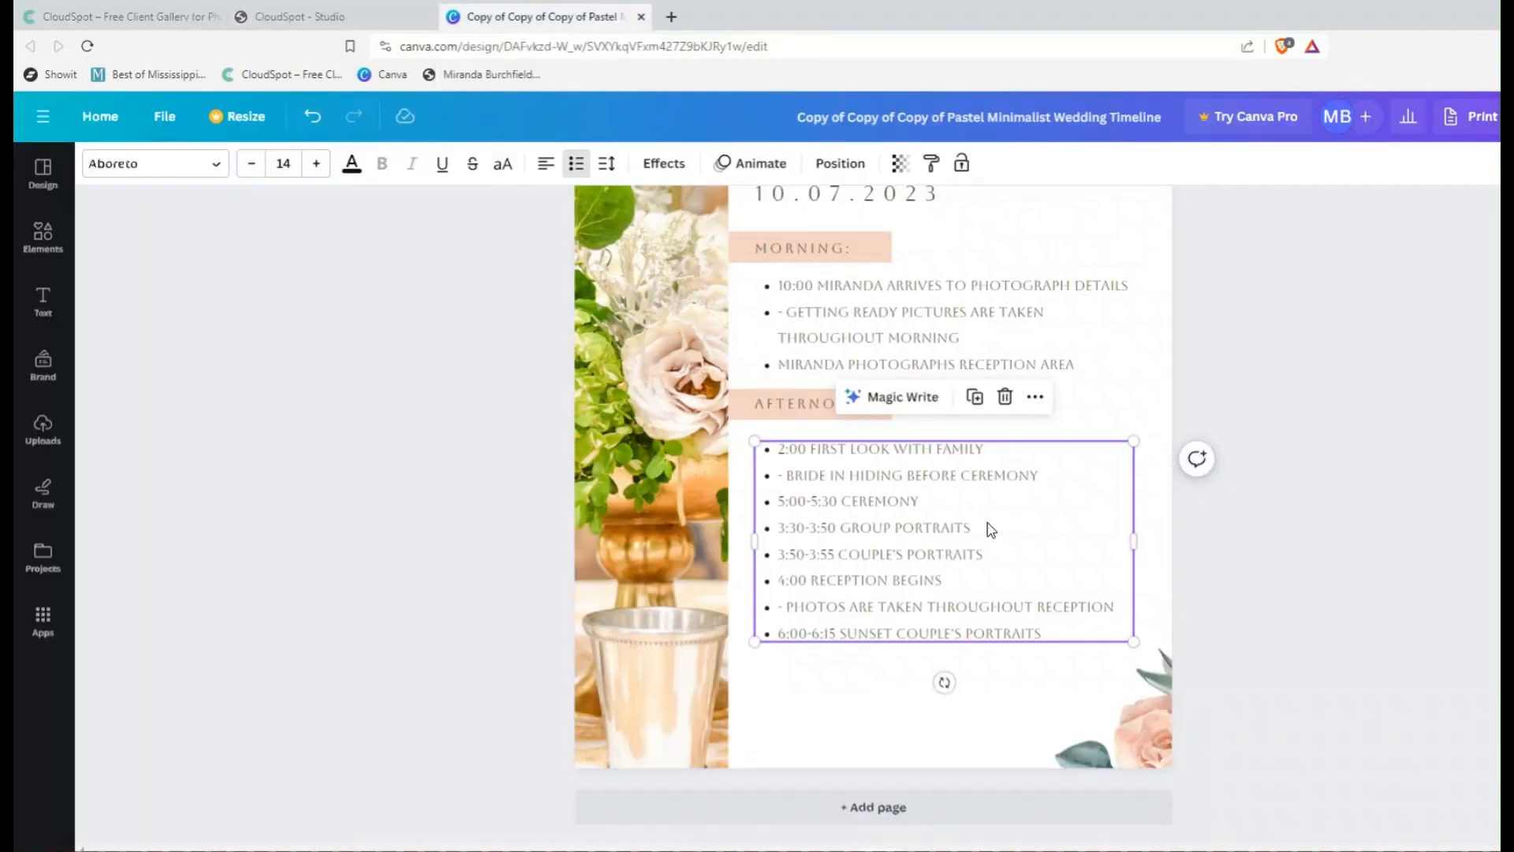
left_click(800, 532)
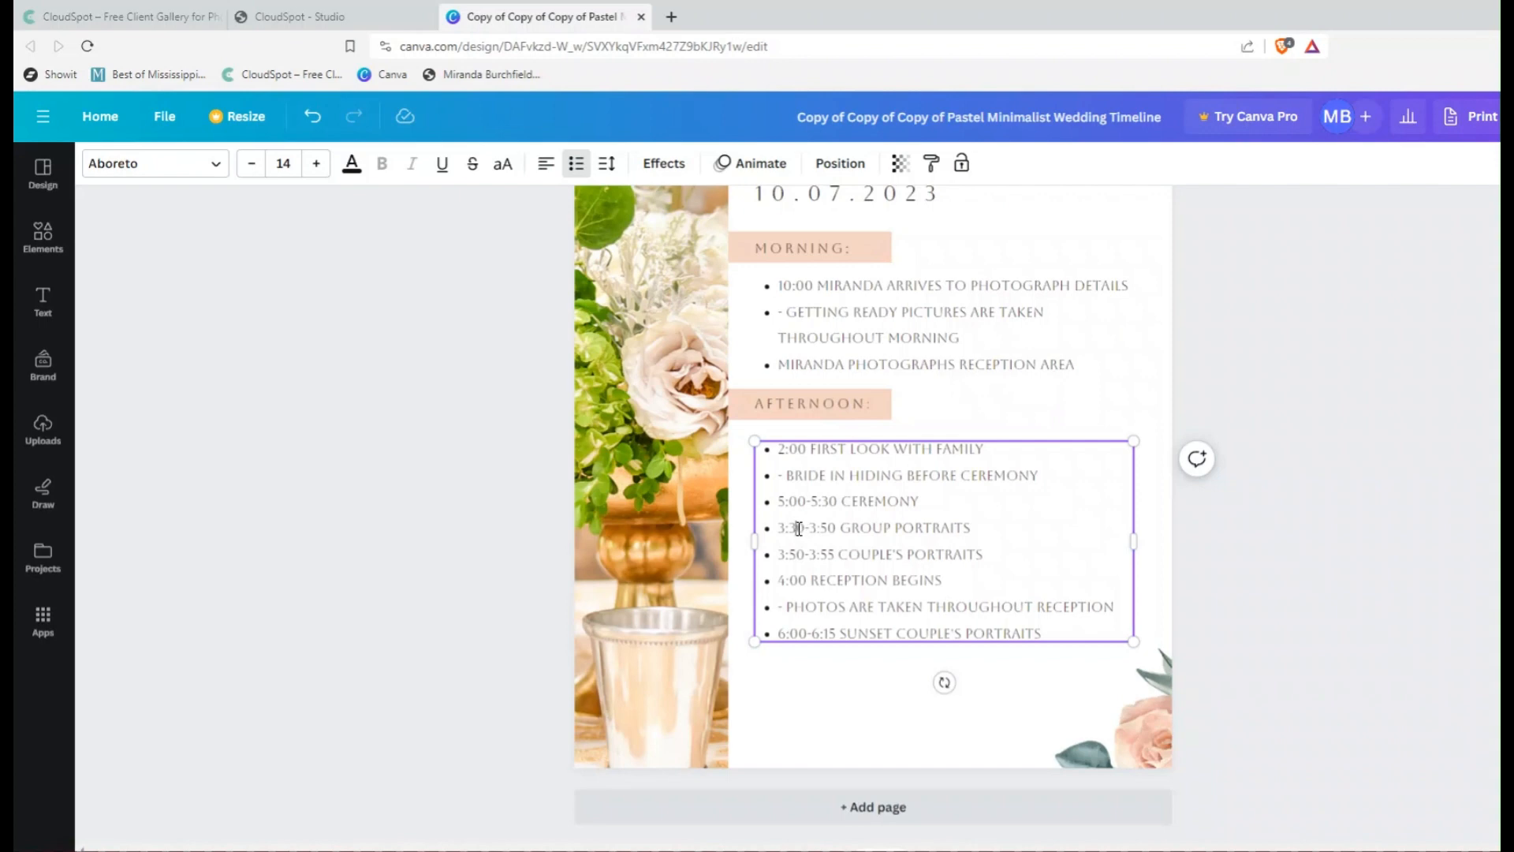
key("BackSpace")
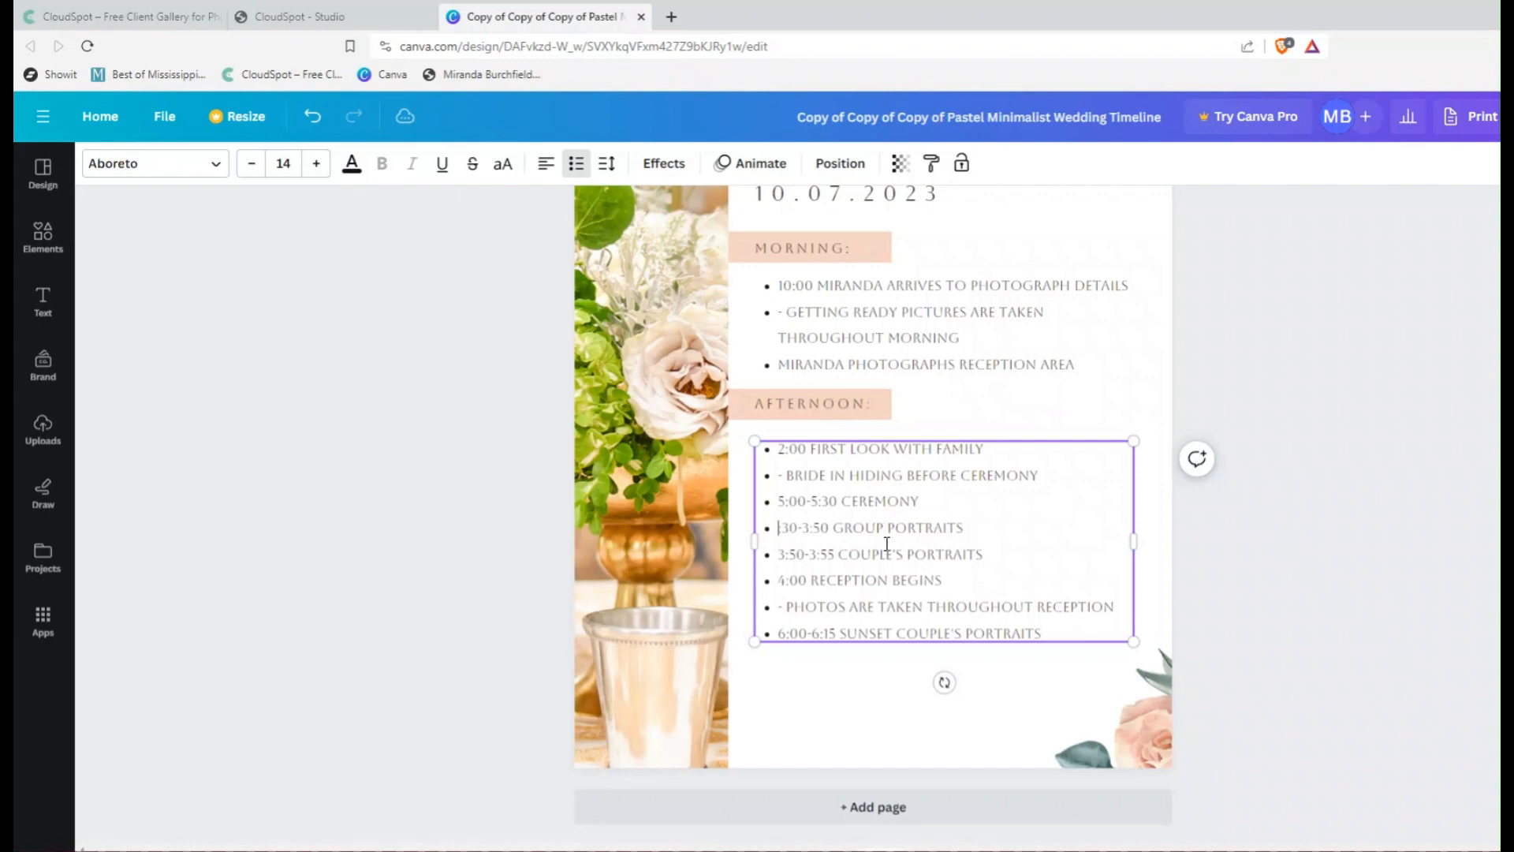
type("5")
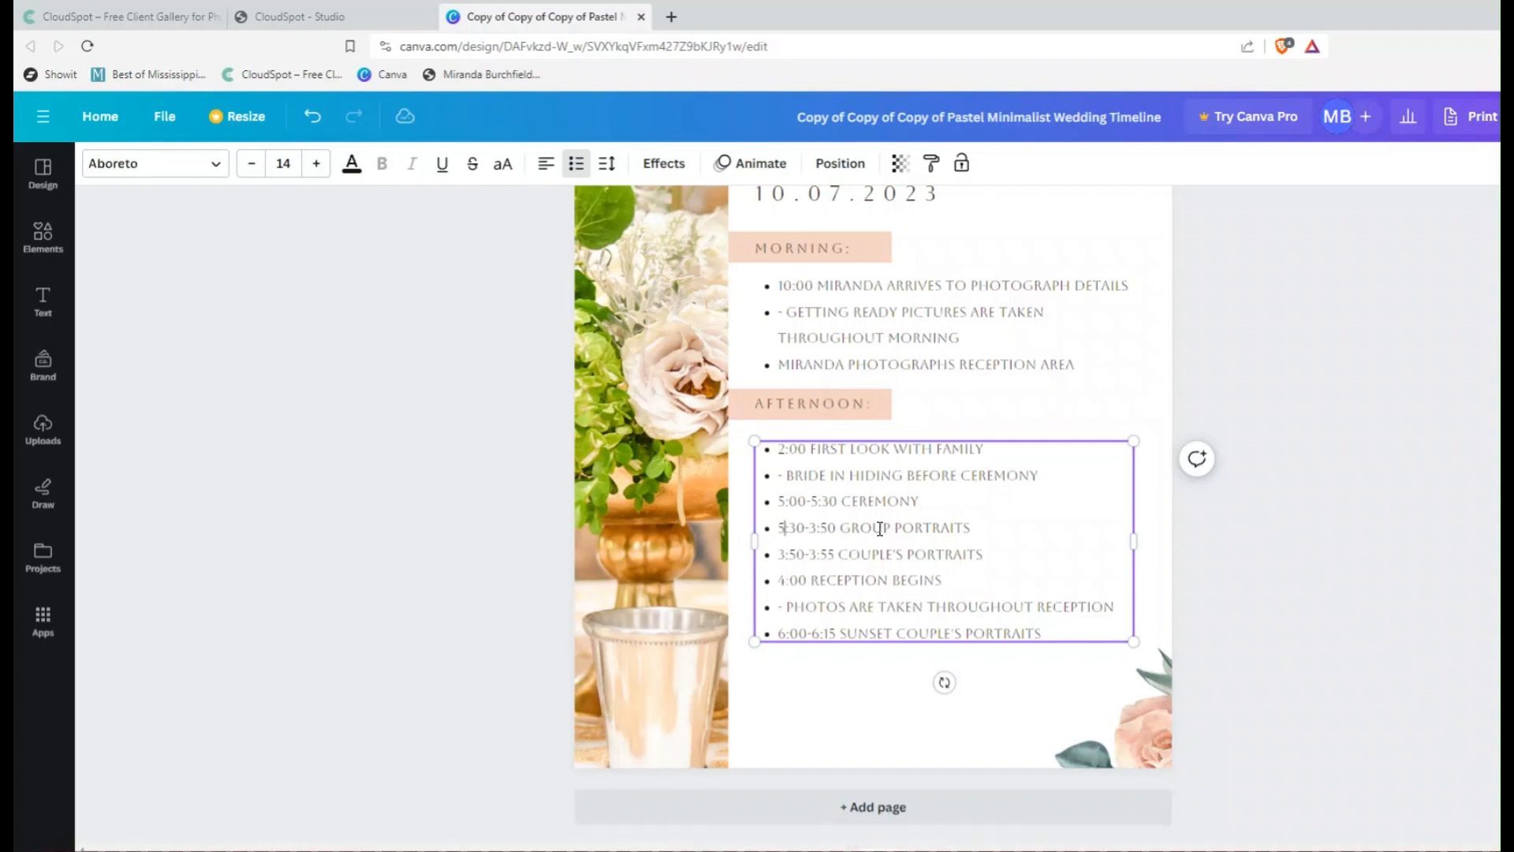
Step: Change the time of the first couple's portraits entry, after the group portraits, to 5:50-5:55
left_click(787, 556)
key("BackSpace")
type("5")
key("BackSpace")
type("5")
Step: Change the reception start time in the afternoon schedule to 6:00
left_click(784, 582)
type("6")
key("Delete")
left_click(786, 580)
Step: Delete the hour digit from the start time of the sunset couple's portraits entry
scroll(780, 584, "up", 1)
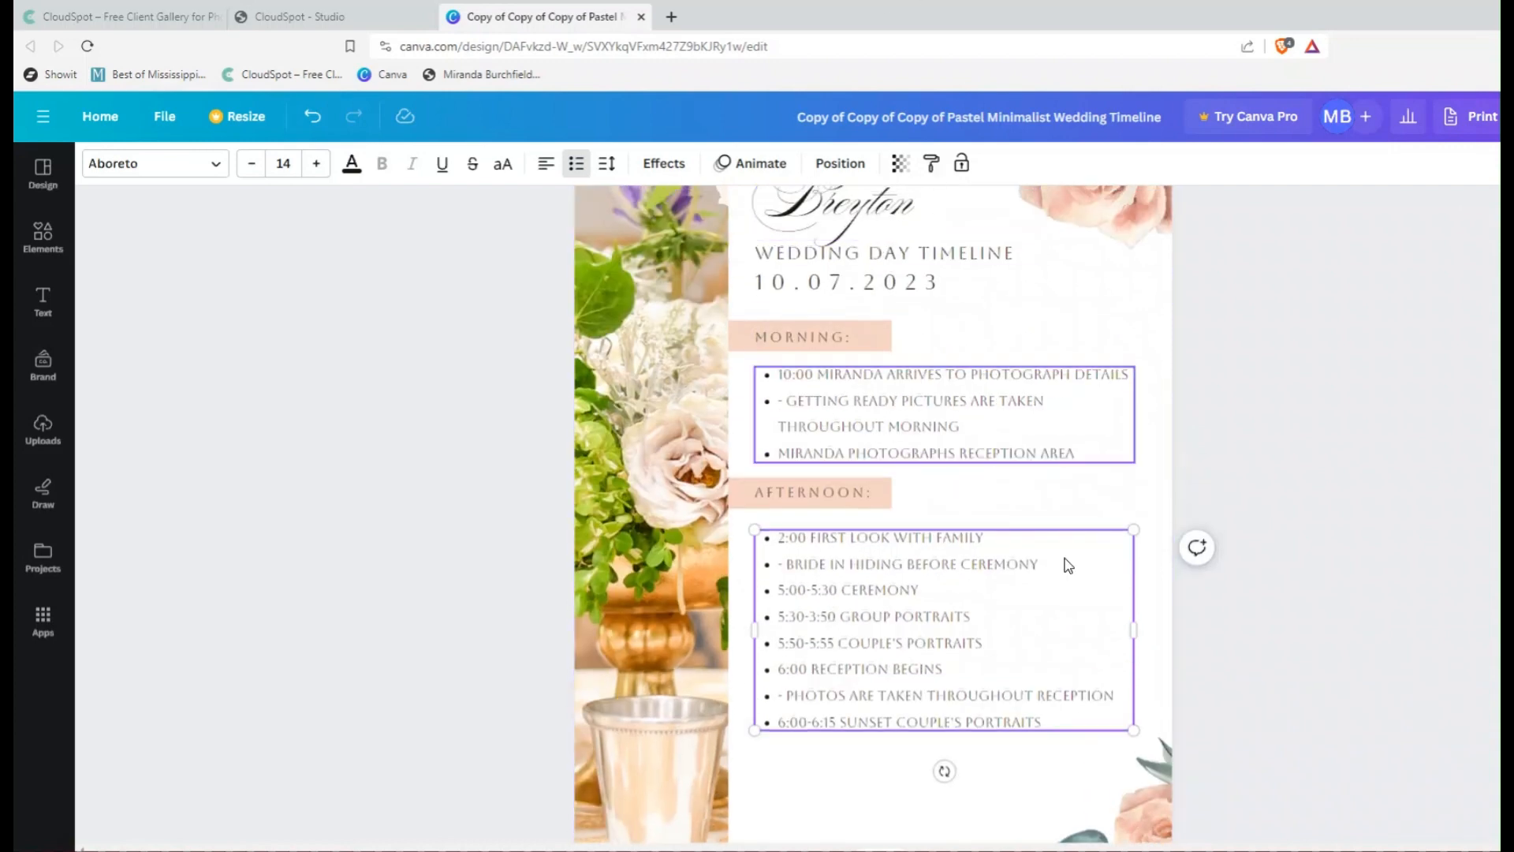
left_click(784, 722)
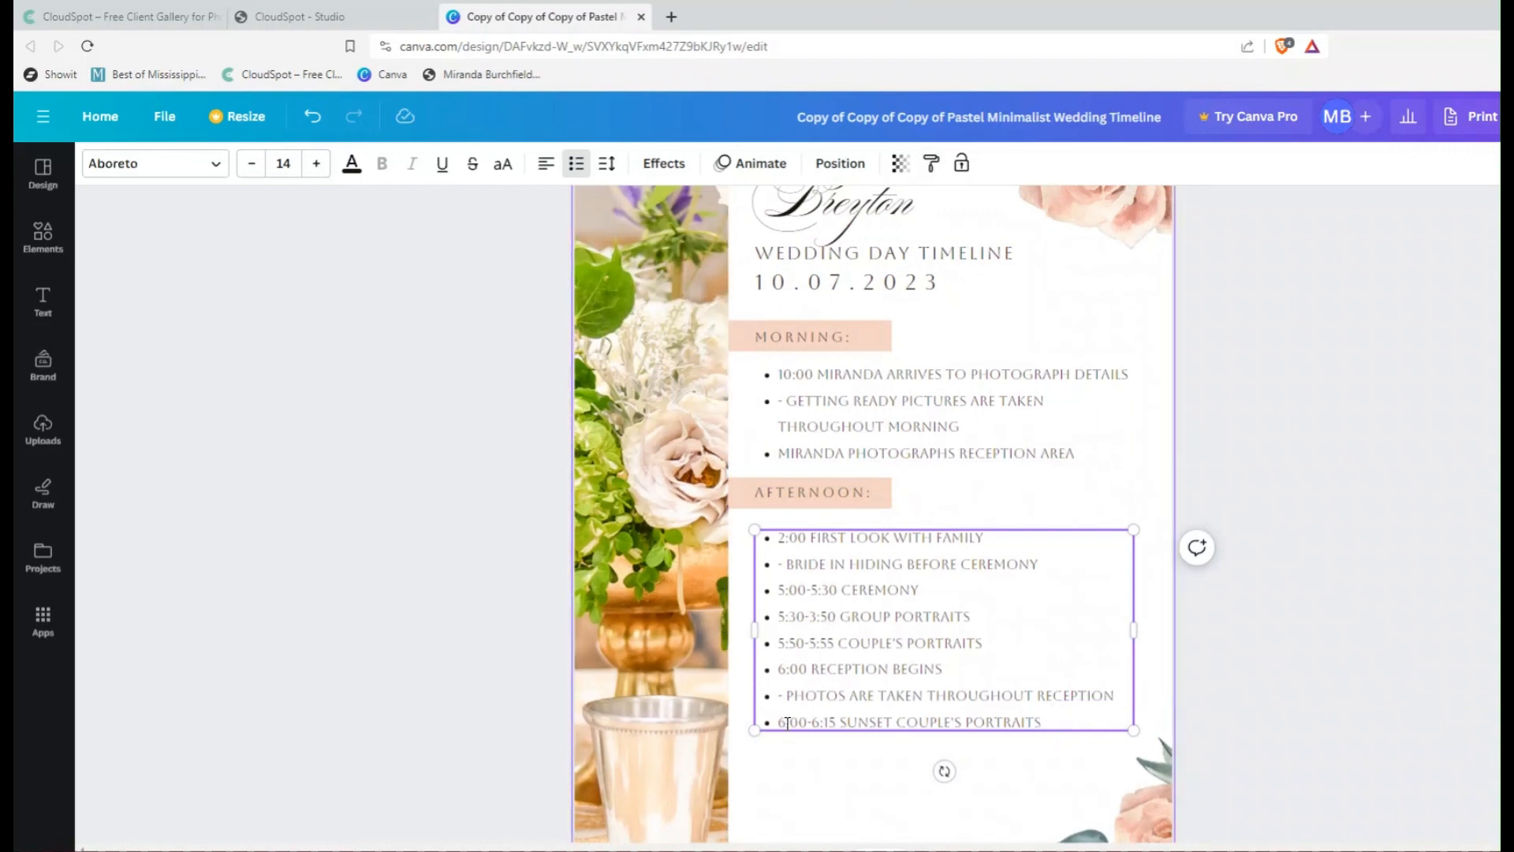
key("BackSpace")
key("BackSpace")
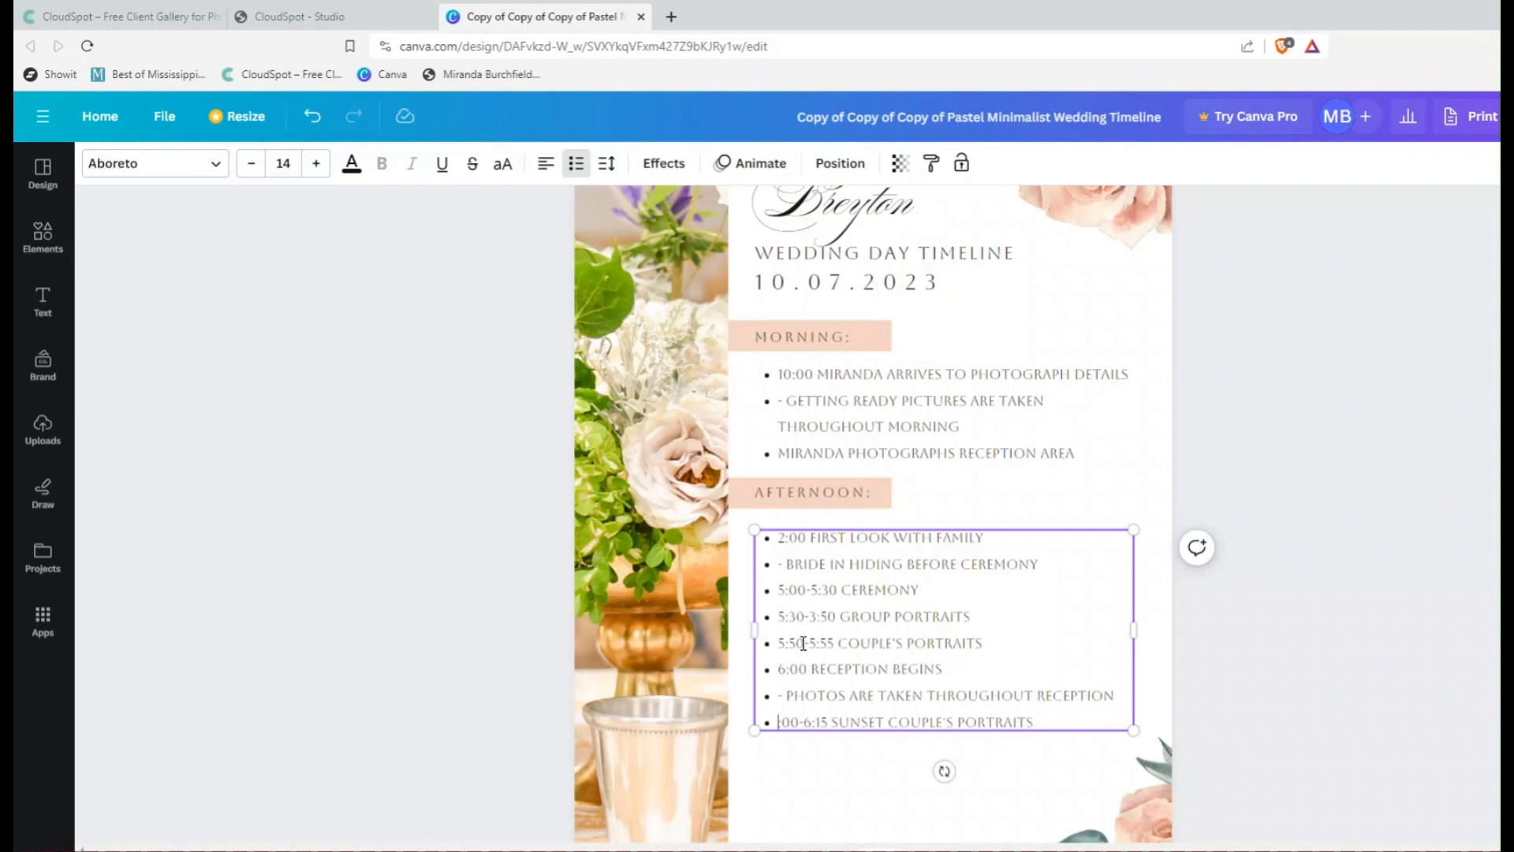
Step: Set the end time of the couple's portraits before the reception to 6:00
left_click_drag(835, 642, 816, 643)
left_click(848, 652)
left_click(817, 644)
key("BackSpace")
type("6")
left_click(837, 643)
key("BackSpace")
key("BackSpace")
type("00")
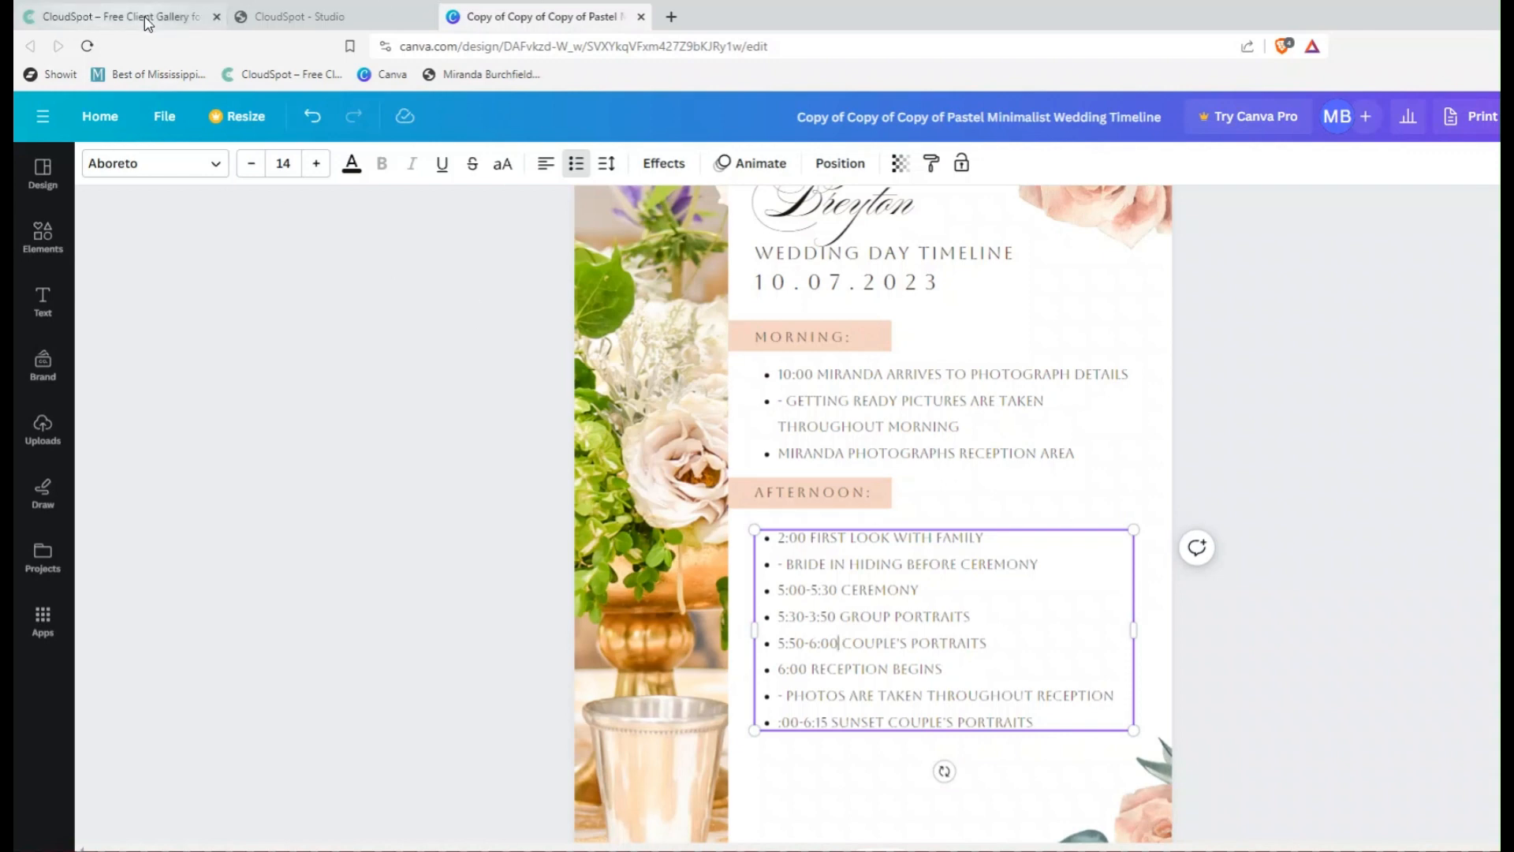
Step: Check the CloudSpot questionnaire's answers on the receiving line, cocktail hour, first dance and exit, and return to the Canva timeline
left_click(278, 24)
scroll(754, 622, "down", 3)
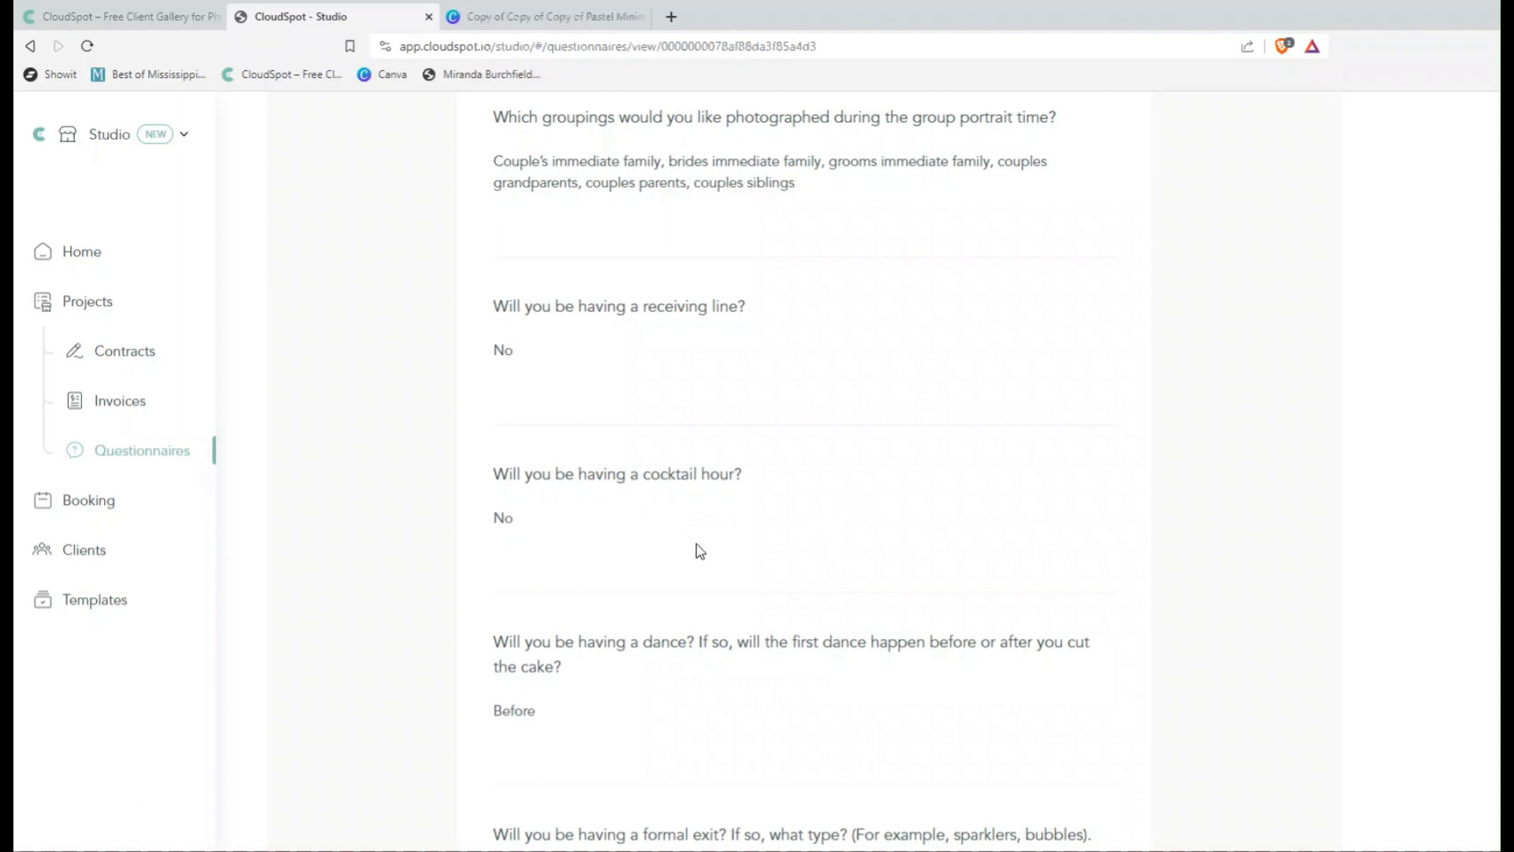
scroll(623, 527, "down", 1)
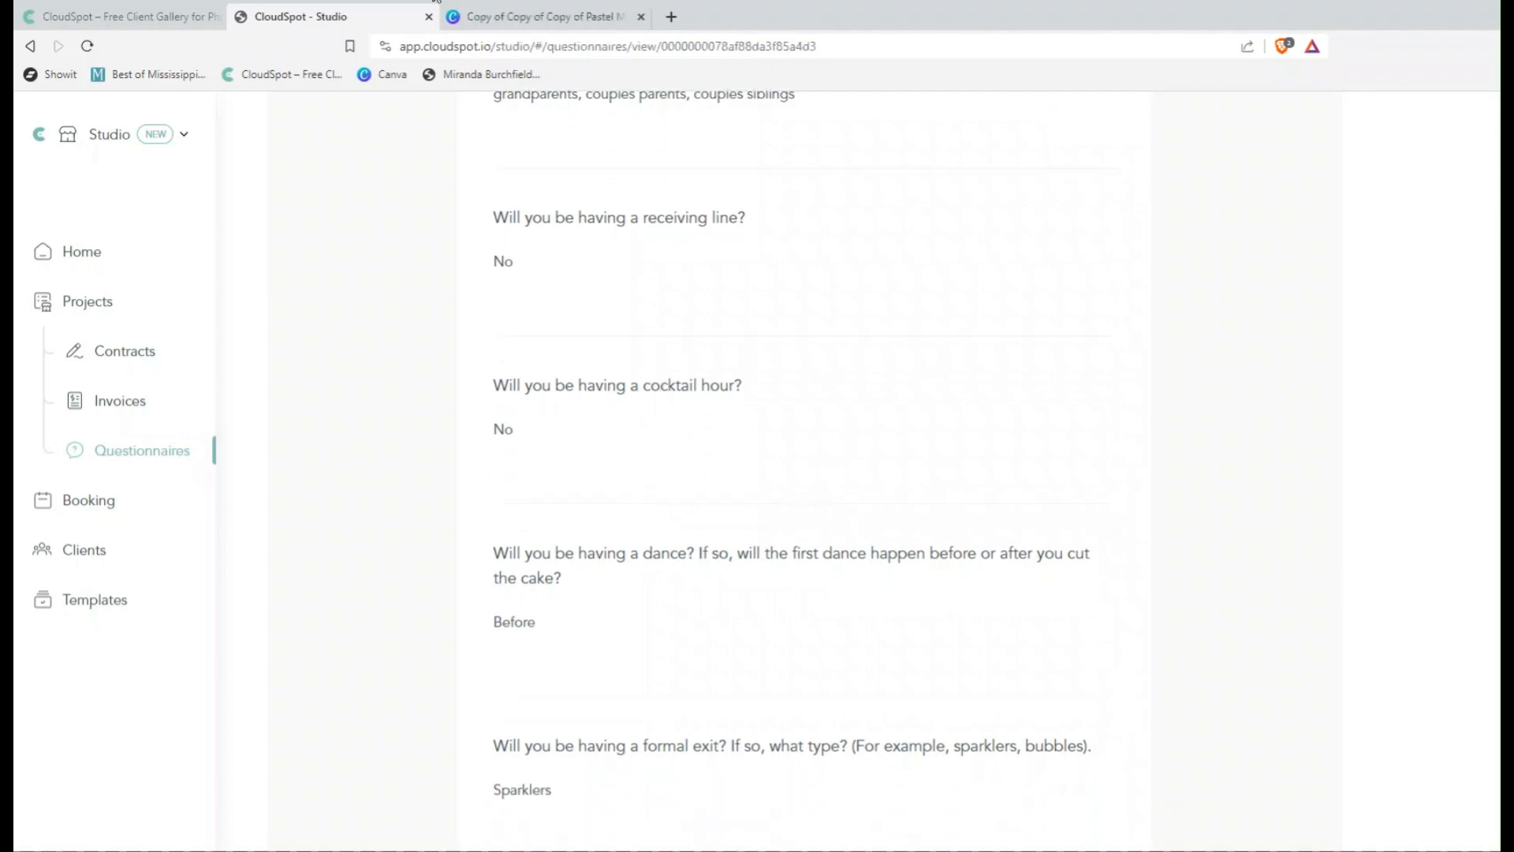
left_click(490, 20)
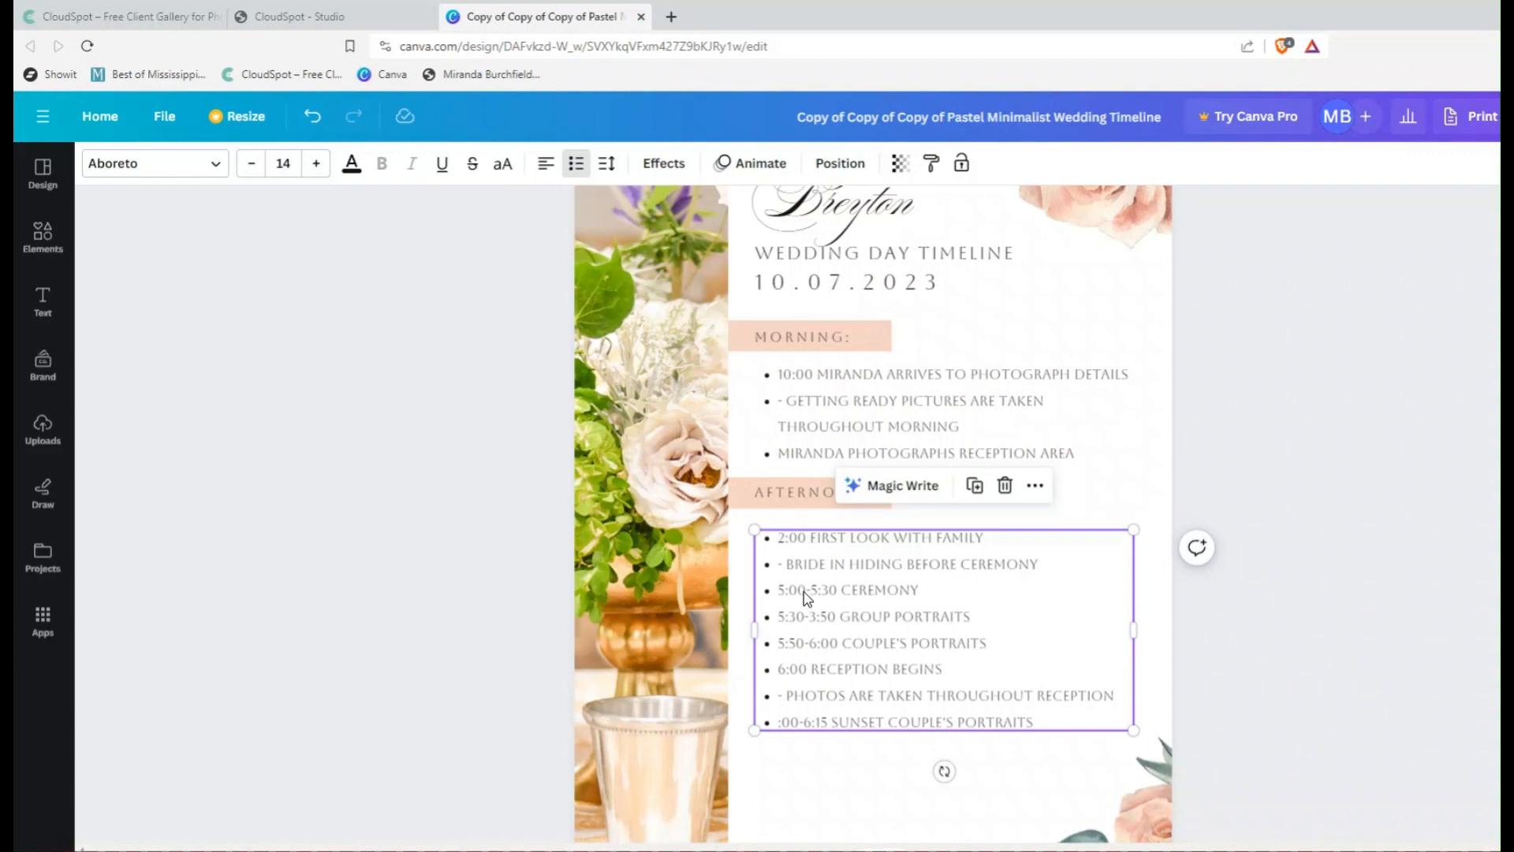
Step: Change the time of the first look with family entry in the afternoon schedule to 3:30
left_click(801, 539)
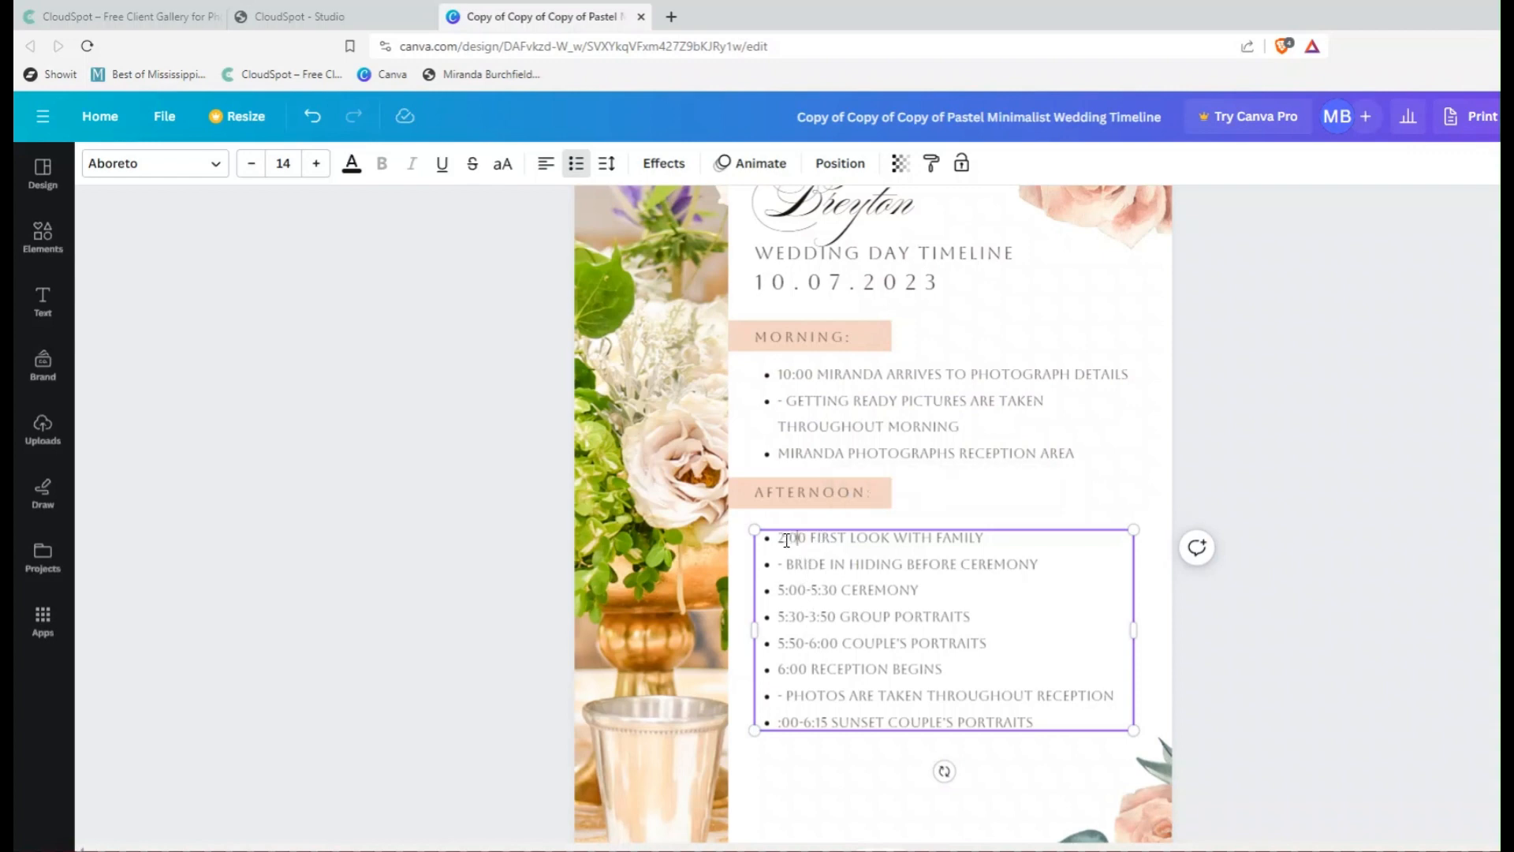
left_click(787, 541)
key("BackSpace")
type("3")
left_click(799, 541)
key("BackSpace")
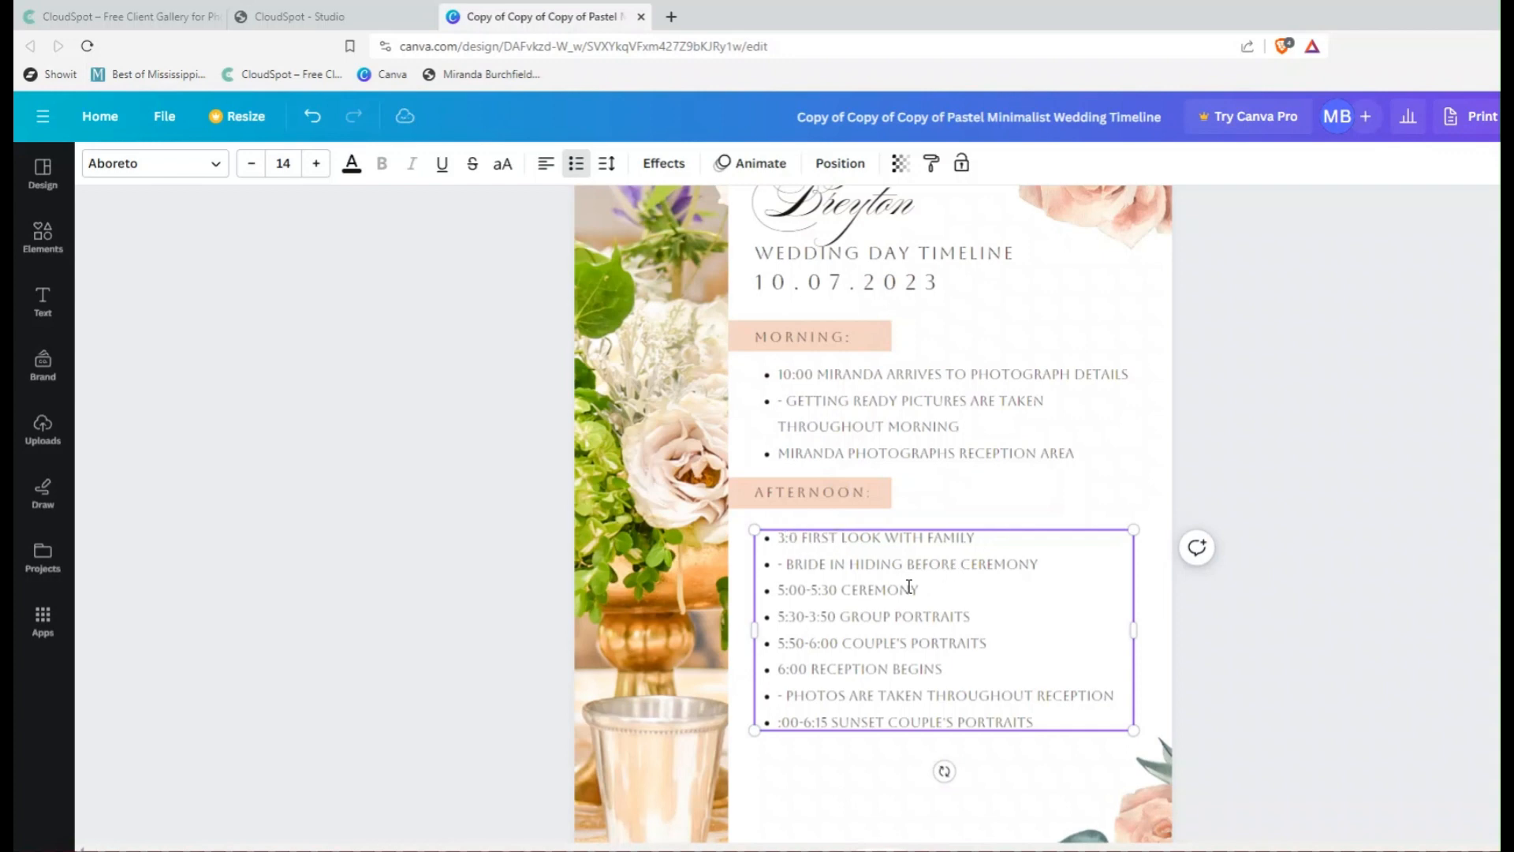
type("3")
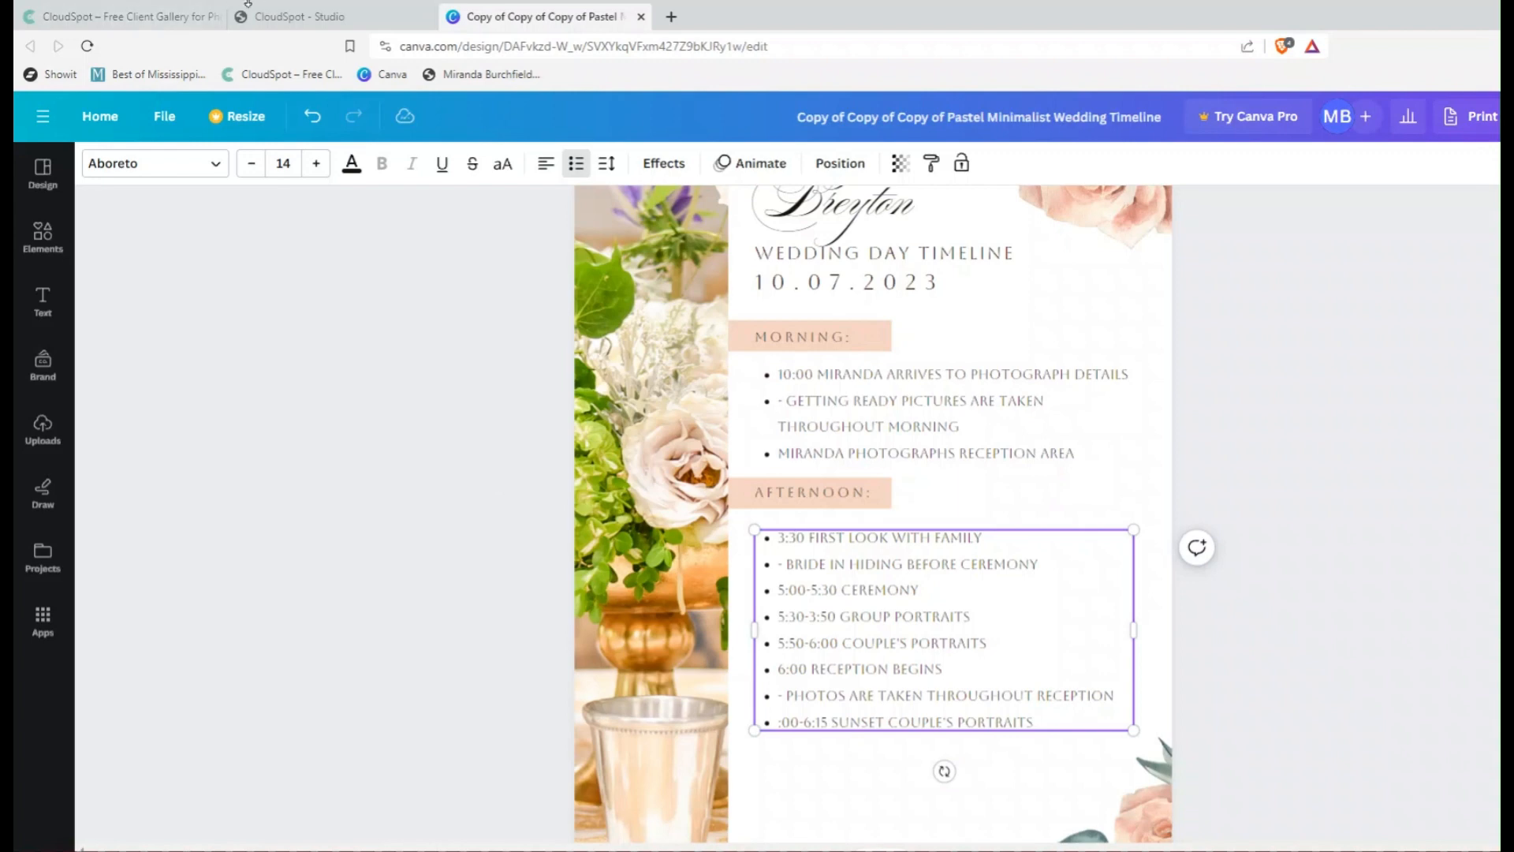
Step: Check the CloudSpot questionnaire's answers on first looks with the bridal party and family members, and return to the Canva timeline
left_click(279, 18)
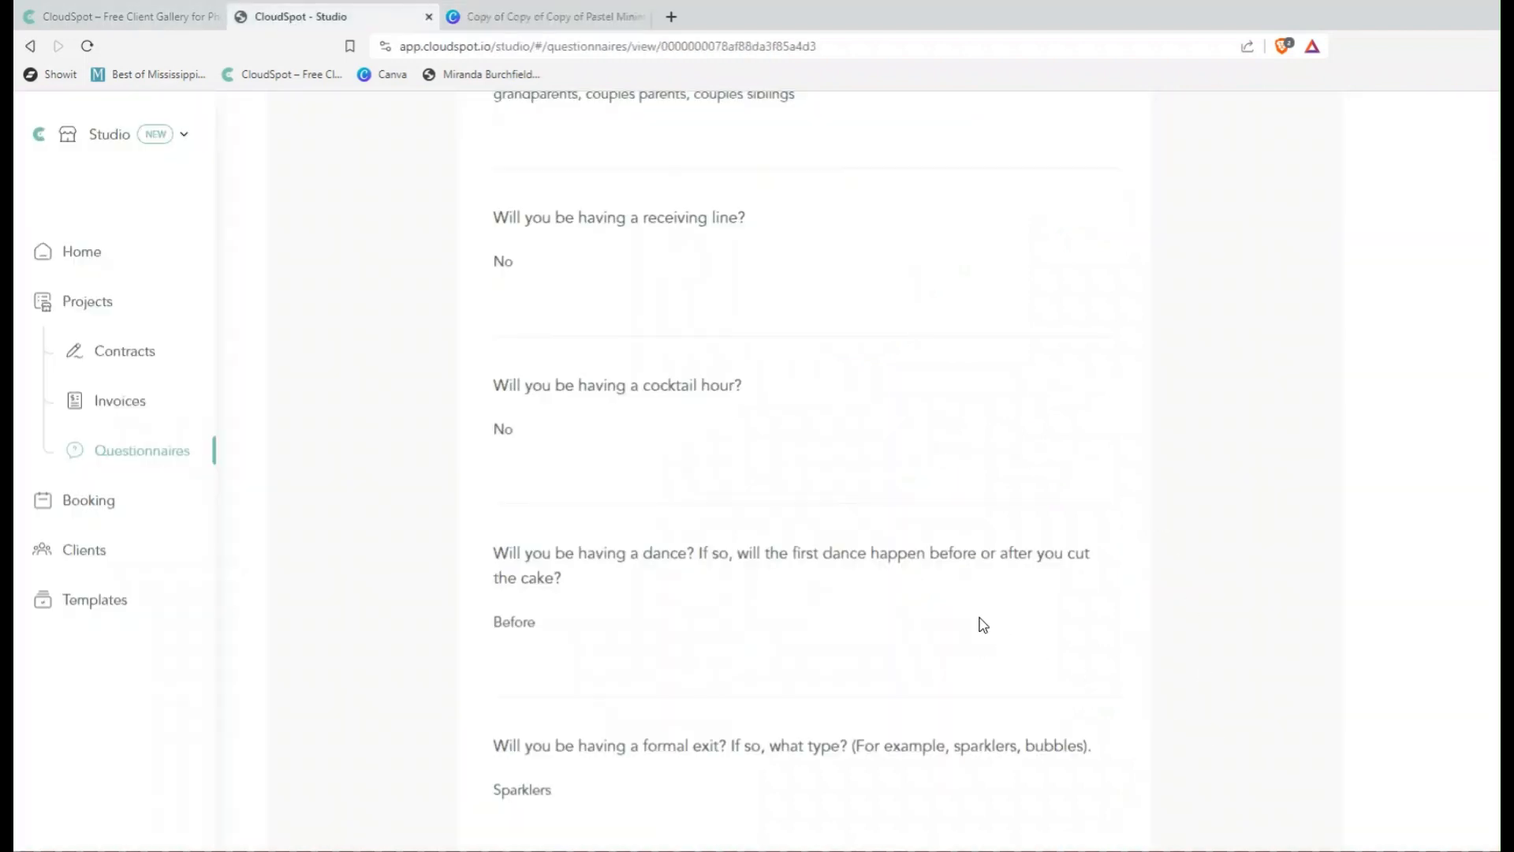
scroll(983, 625, "up", 8)
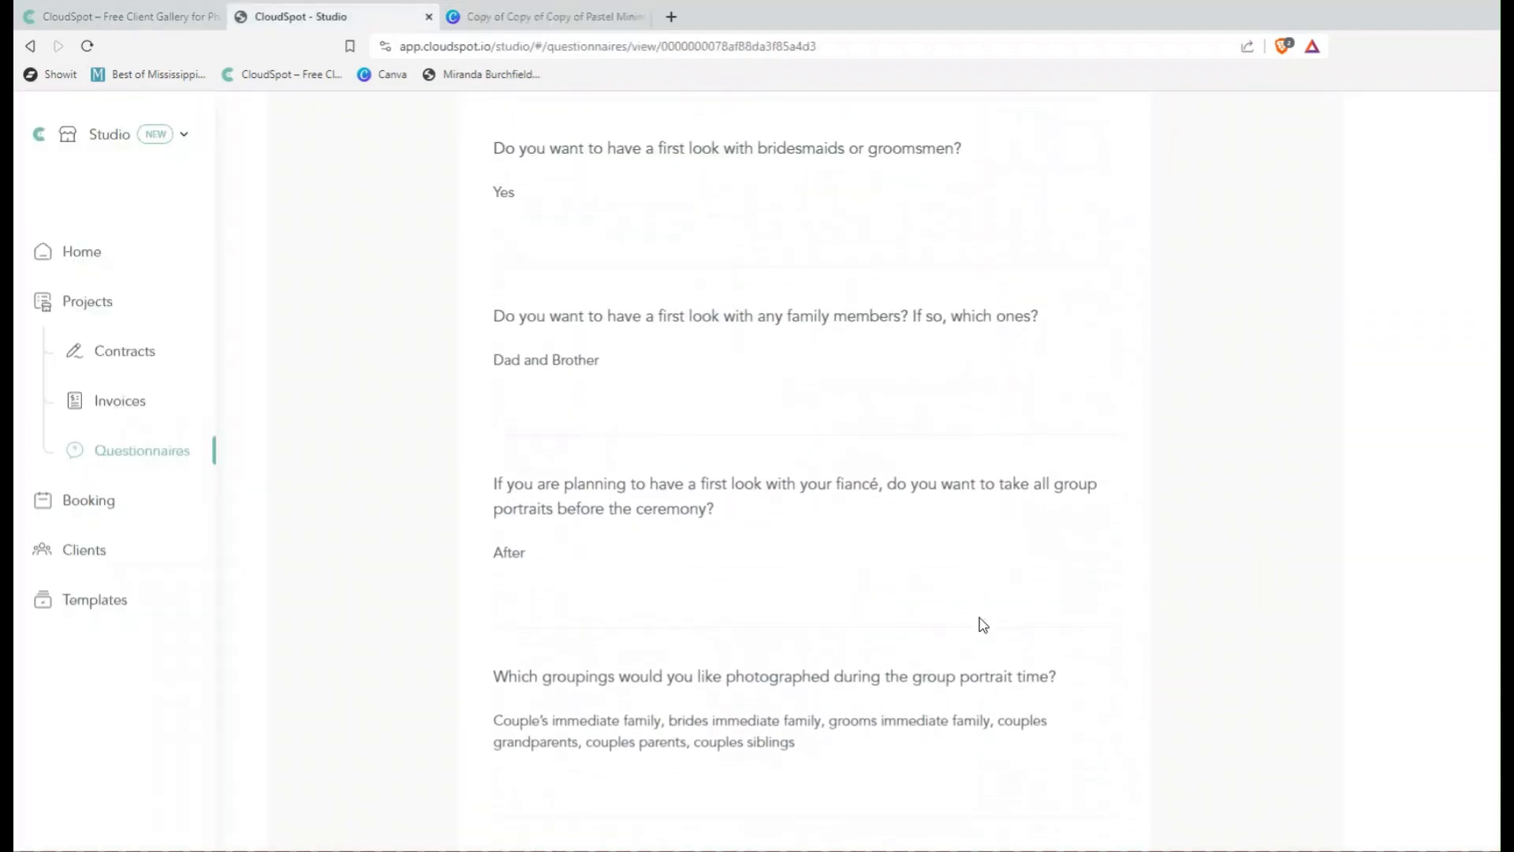
scroll(983, 625, "up", 1)
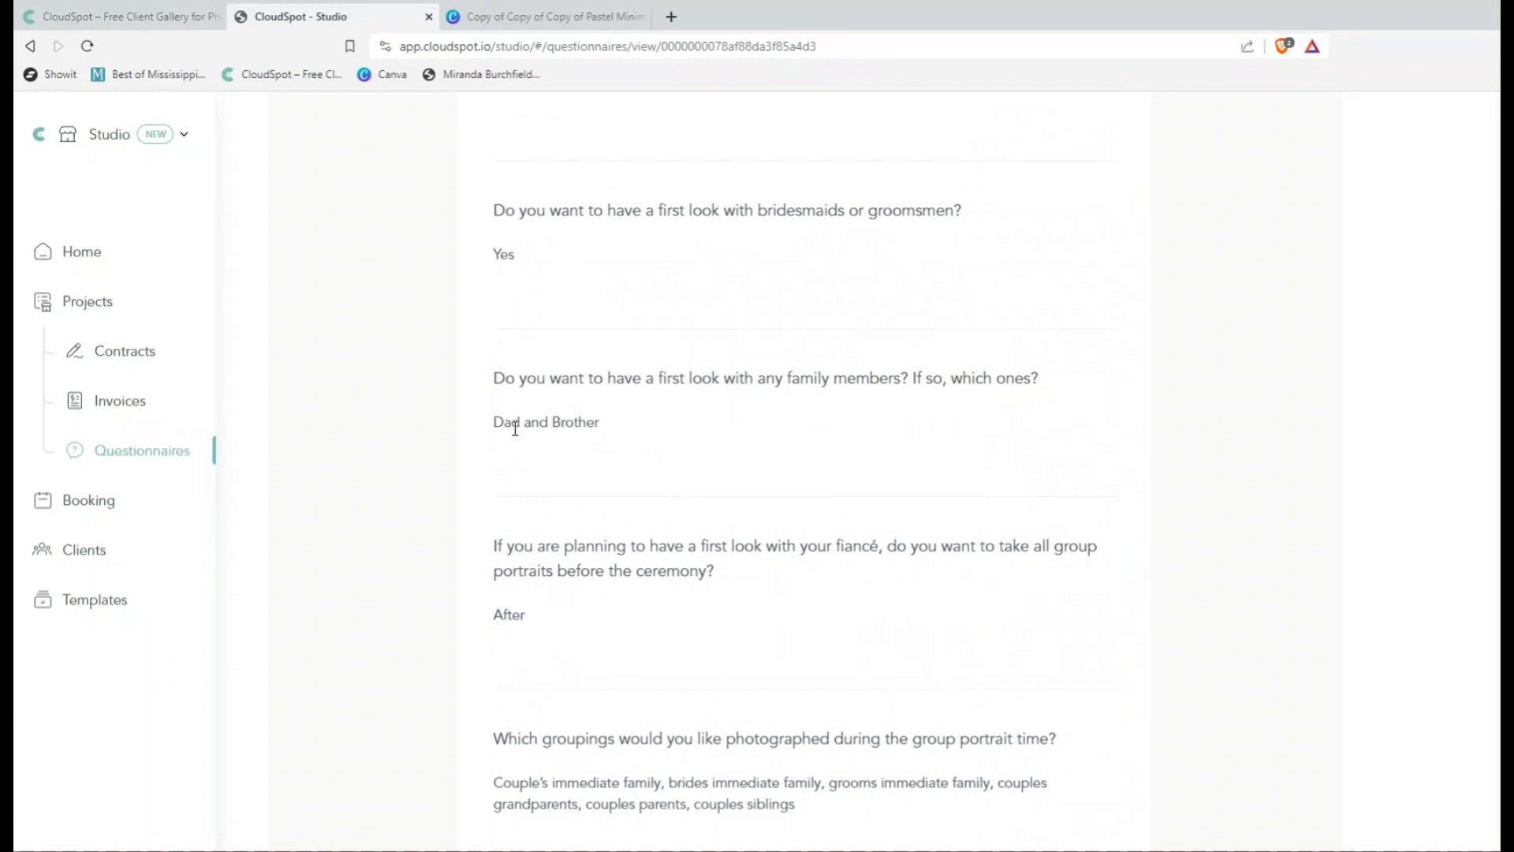
scroll(788, 315, "up", 3)
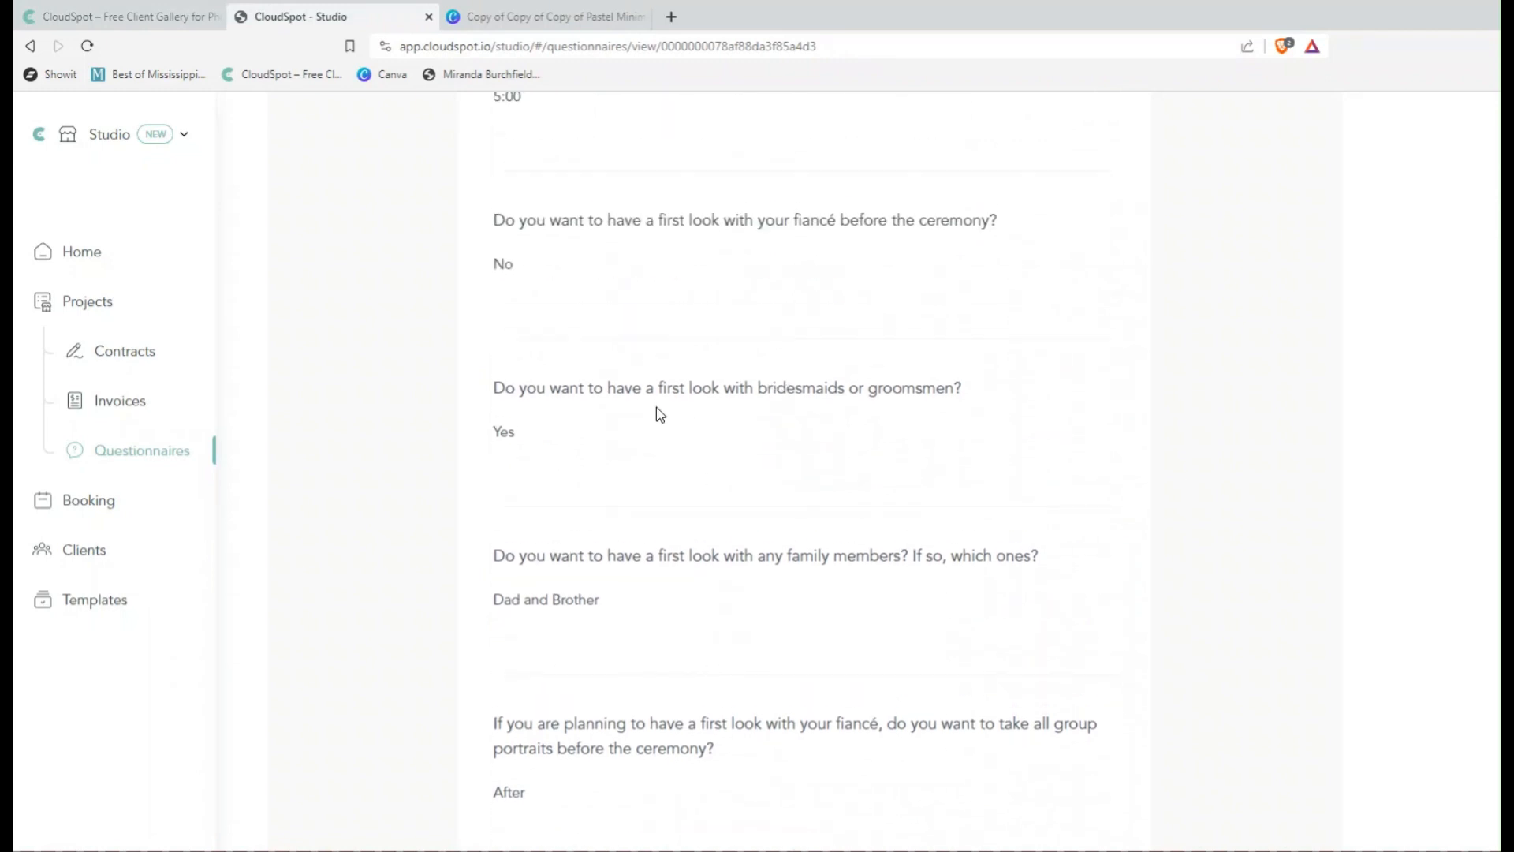
left_click(530, 19)
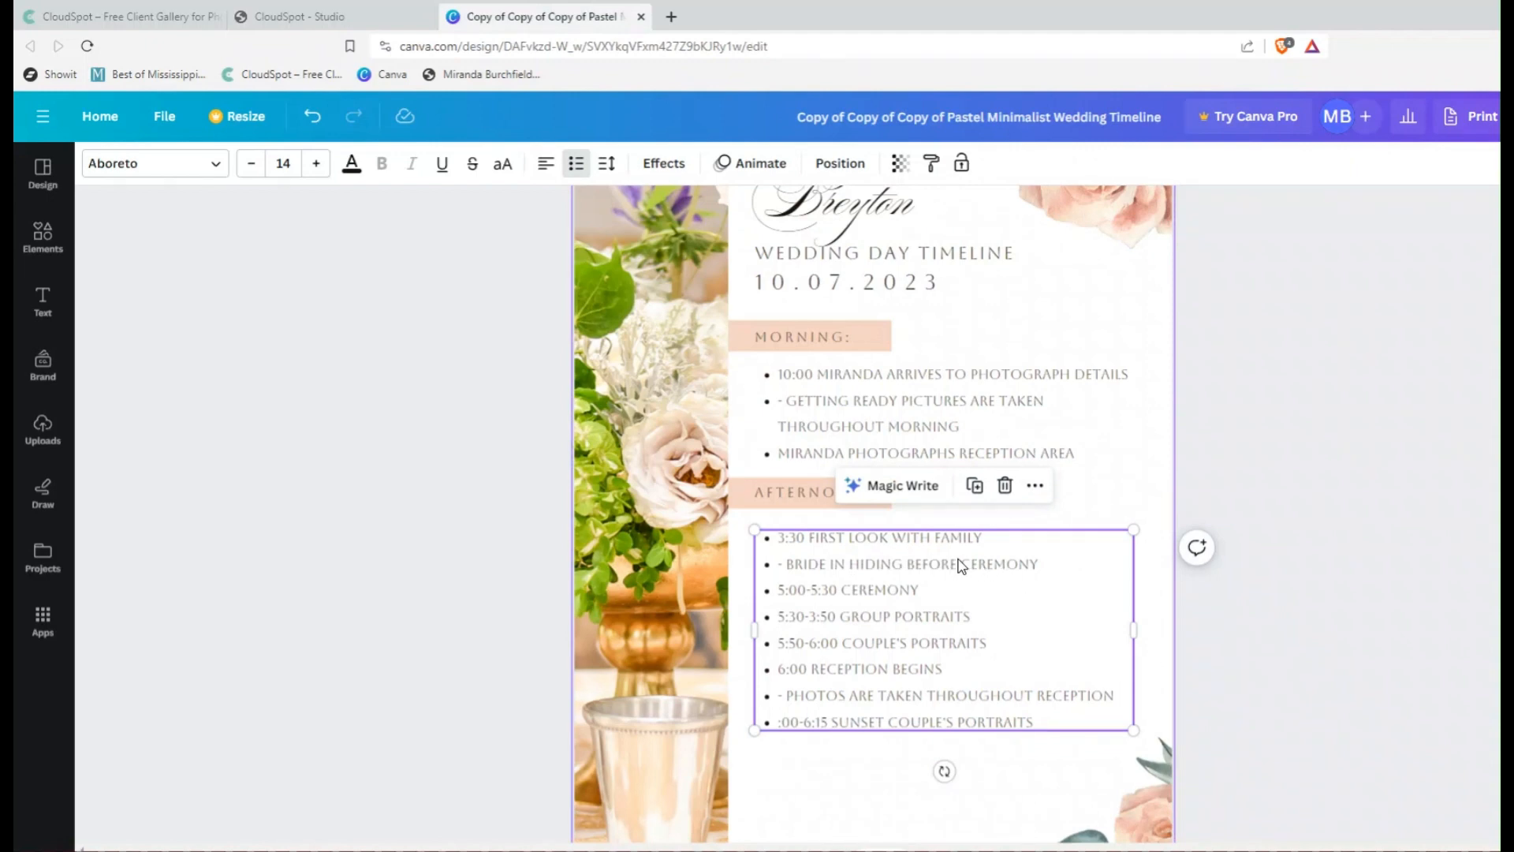
left_click(1085, 515)
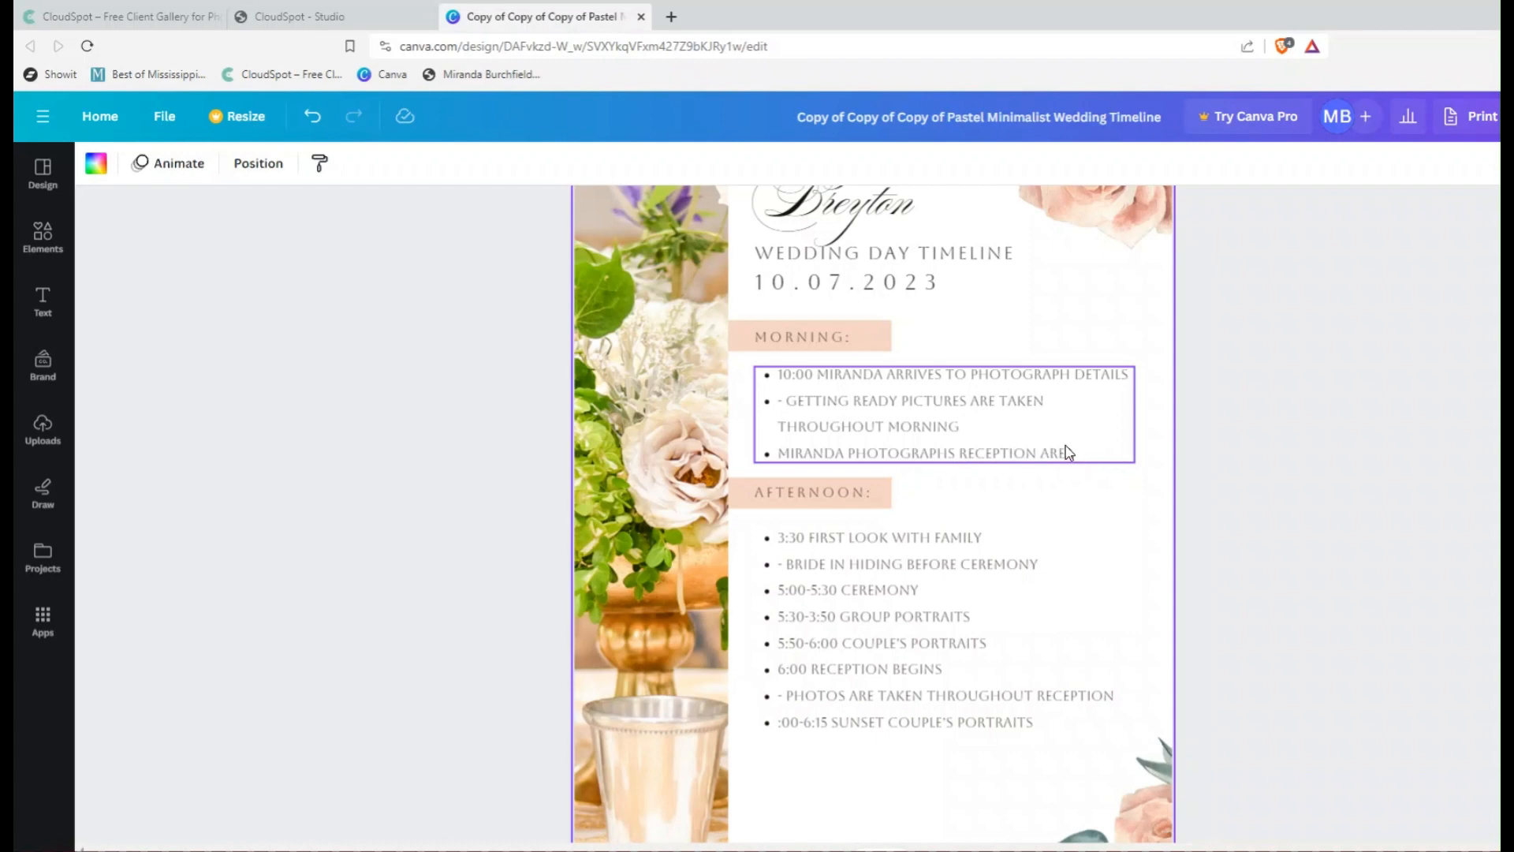
Step: Consult the CloudSpot questionnaire's answer on the dance and append "Cake cutting is followed by dance" to the reception entry in Canva
scroll(1056, 498, "down", 2)
left_click(1055, 497)
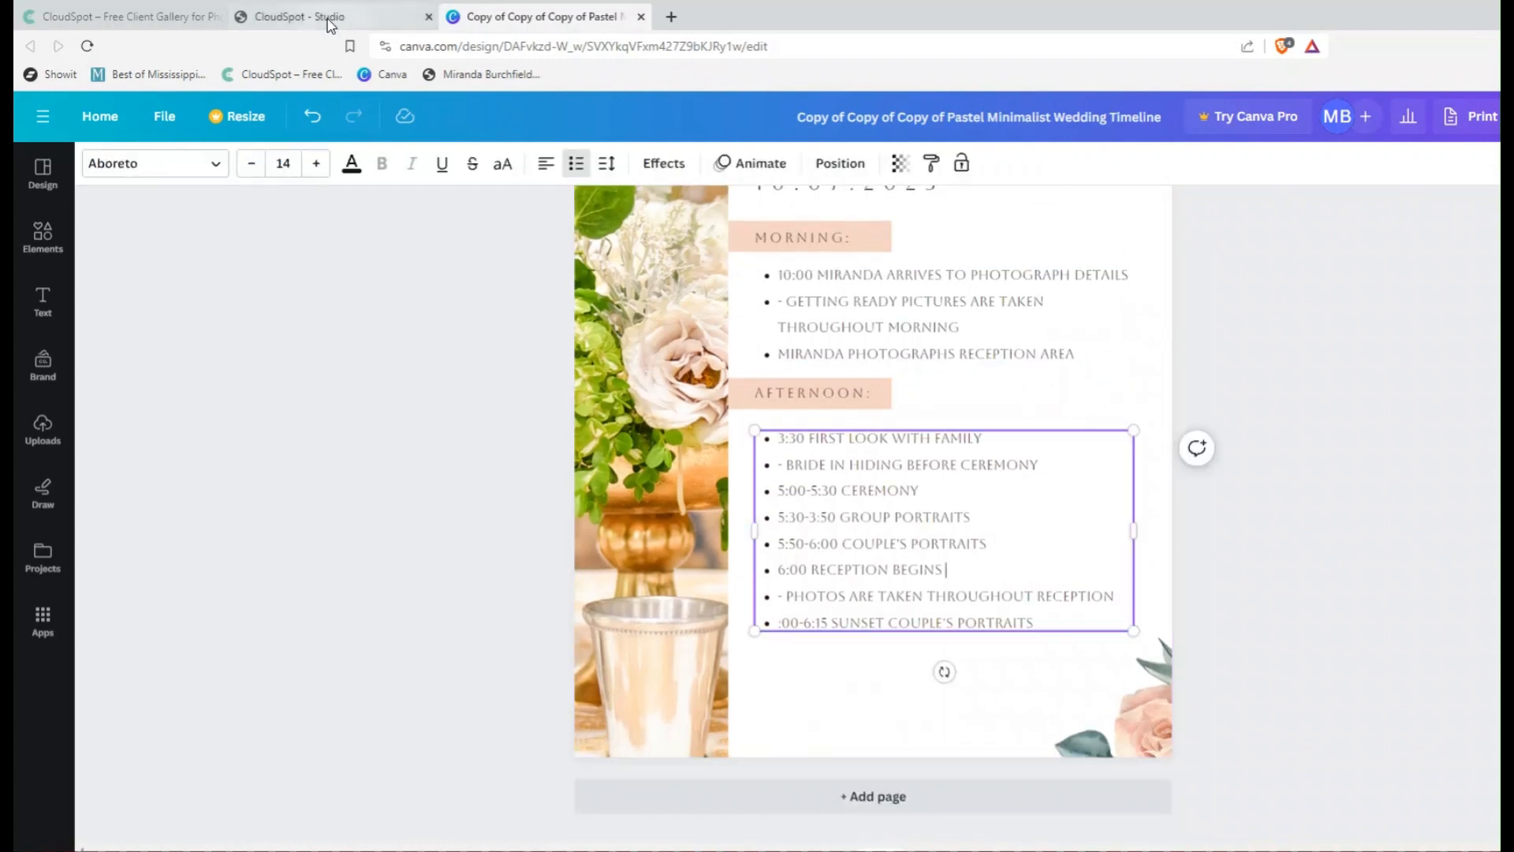
left_click(330, 18)
scroll(955, 472, "down", 3)
scroll(955, 473, "down", 3)
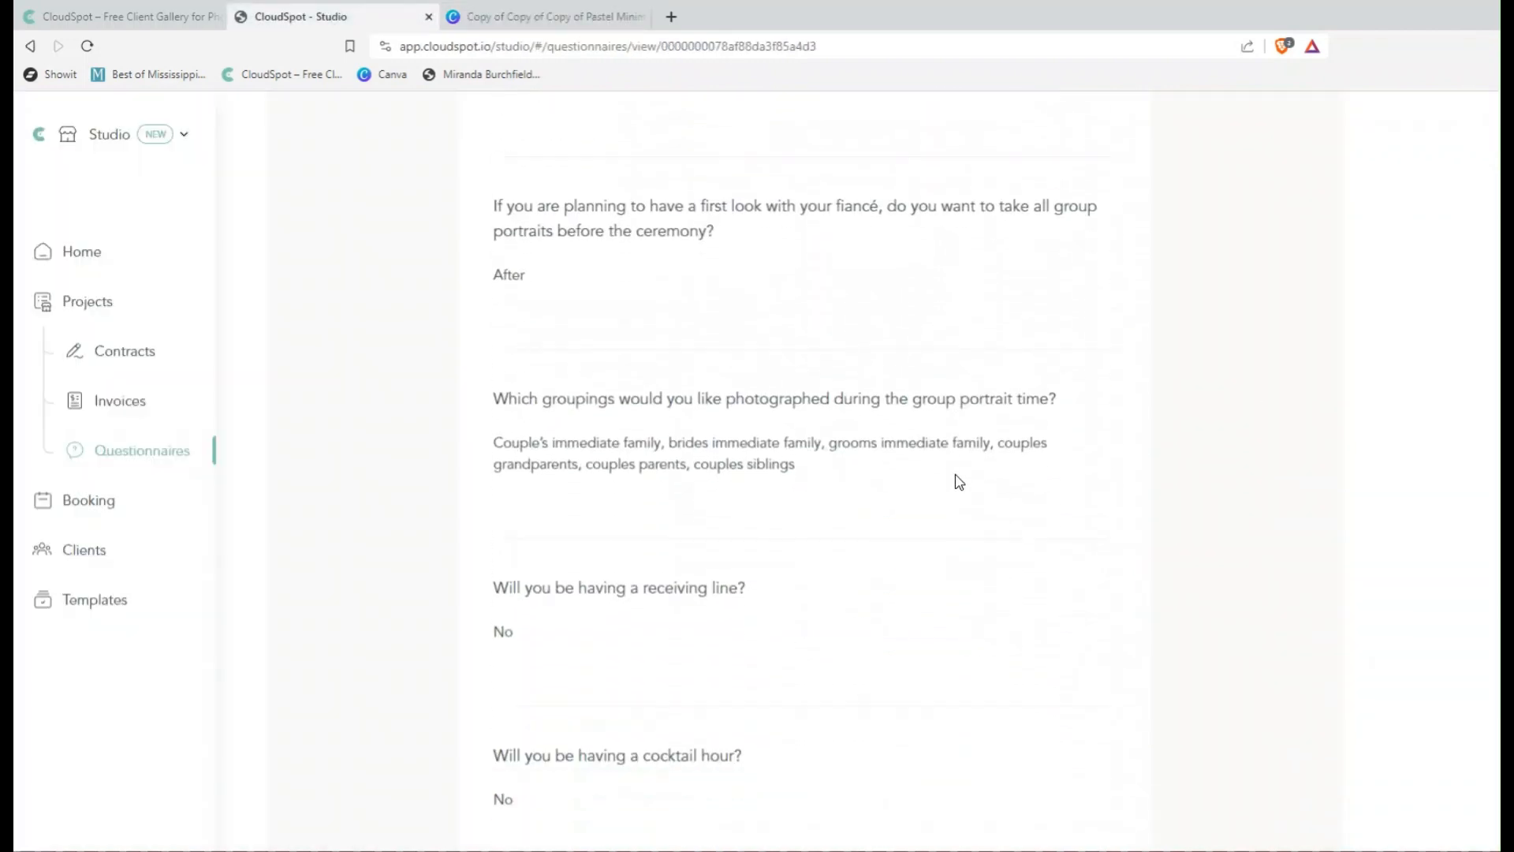
scroll(906, 483, "down", 5)
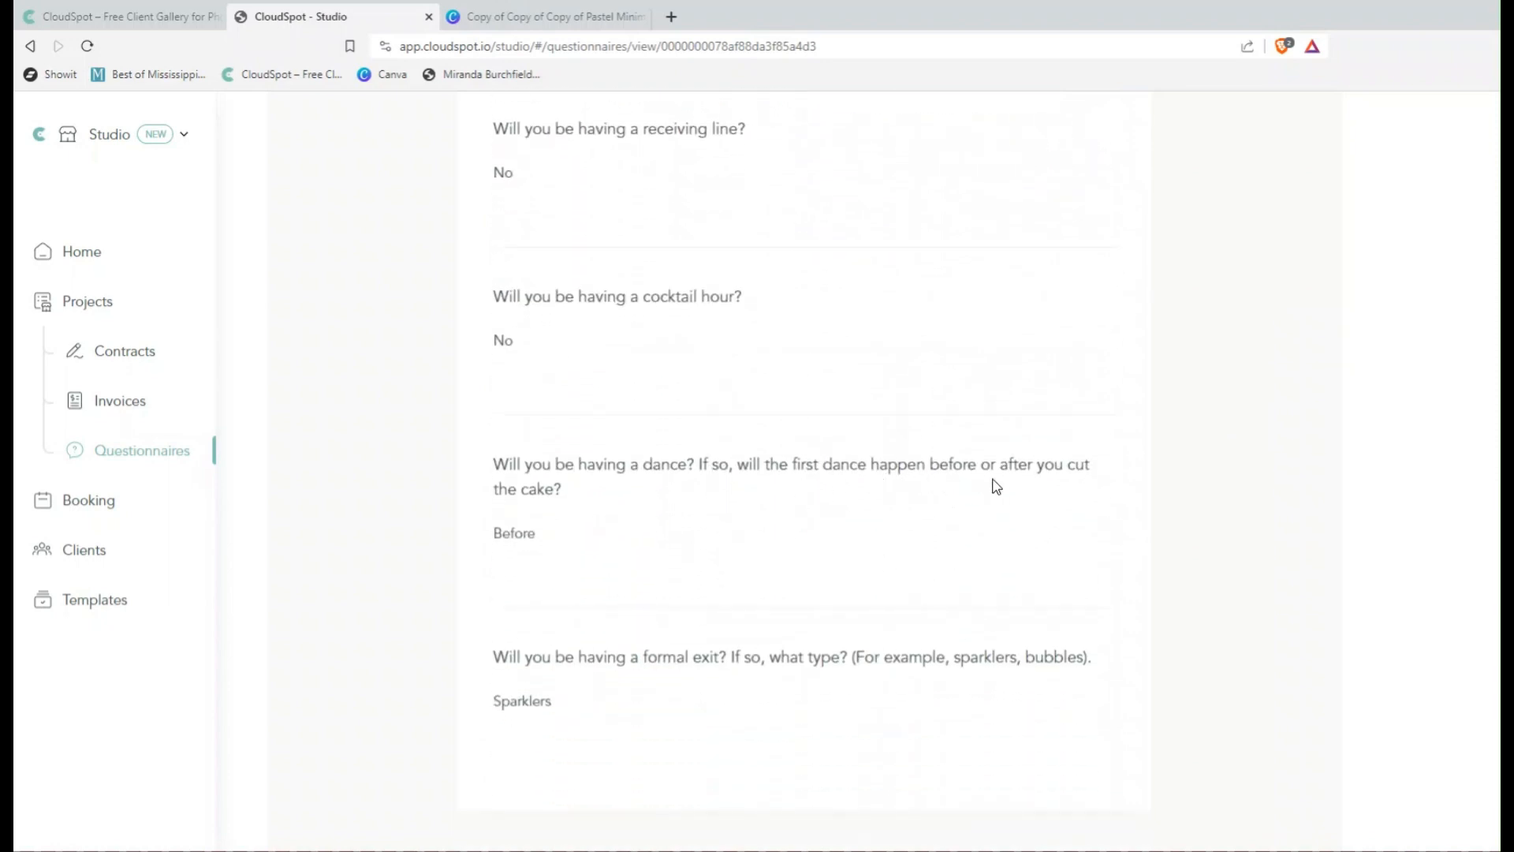
left_click(566, 20)
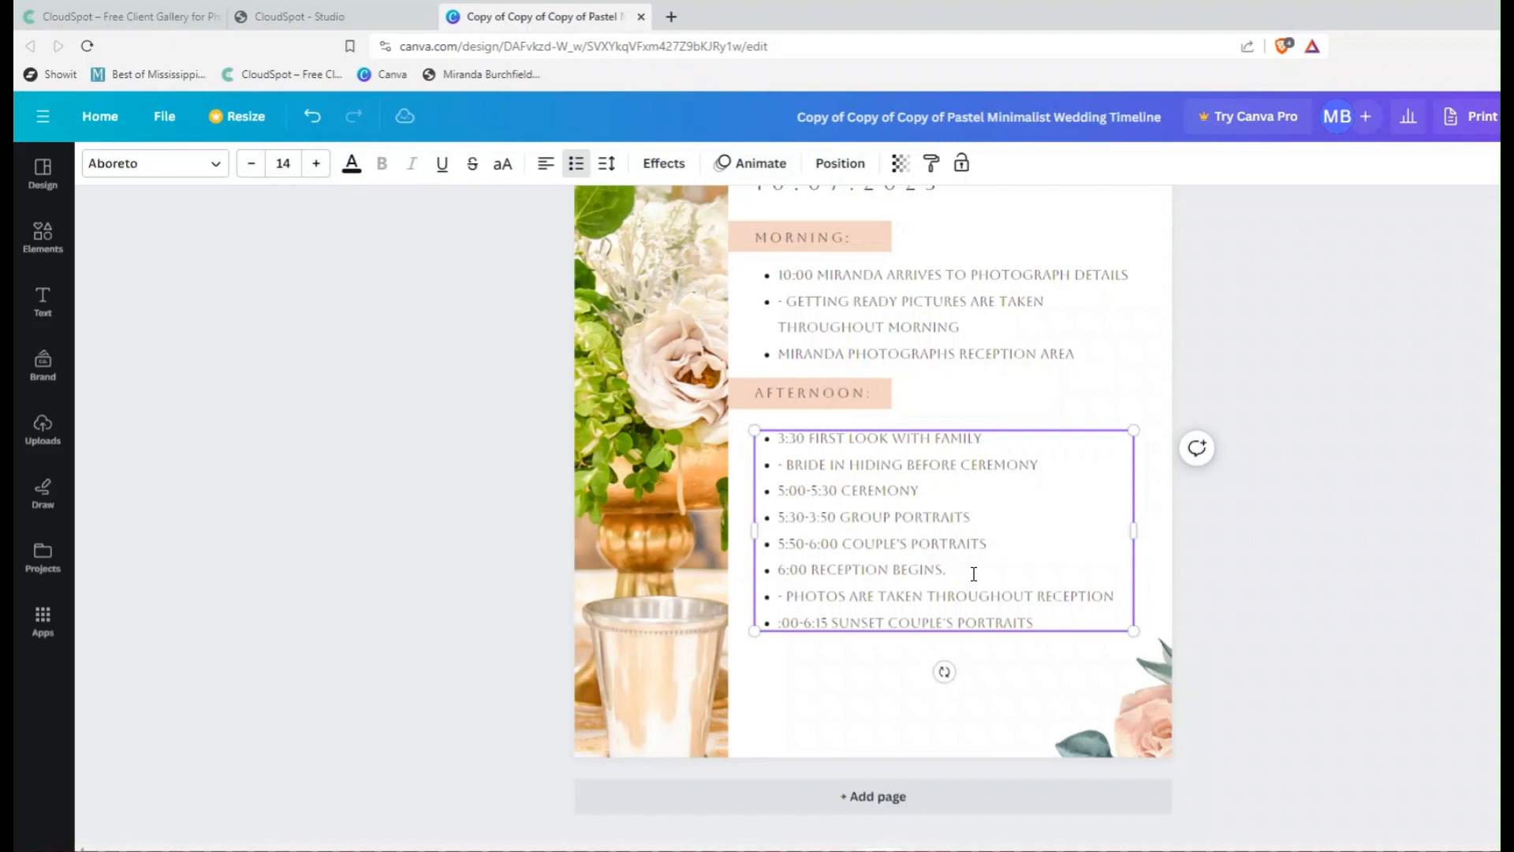
type("CAKE CUTTING IS FOLLOWED BY DANCE")
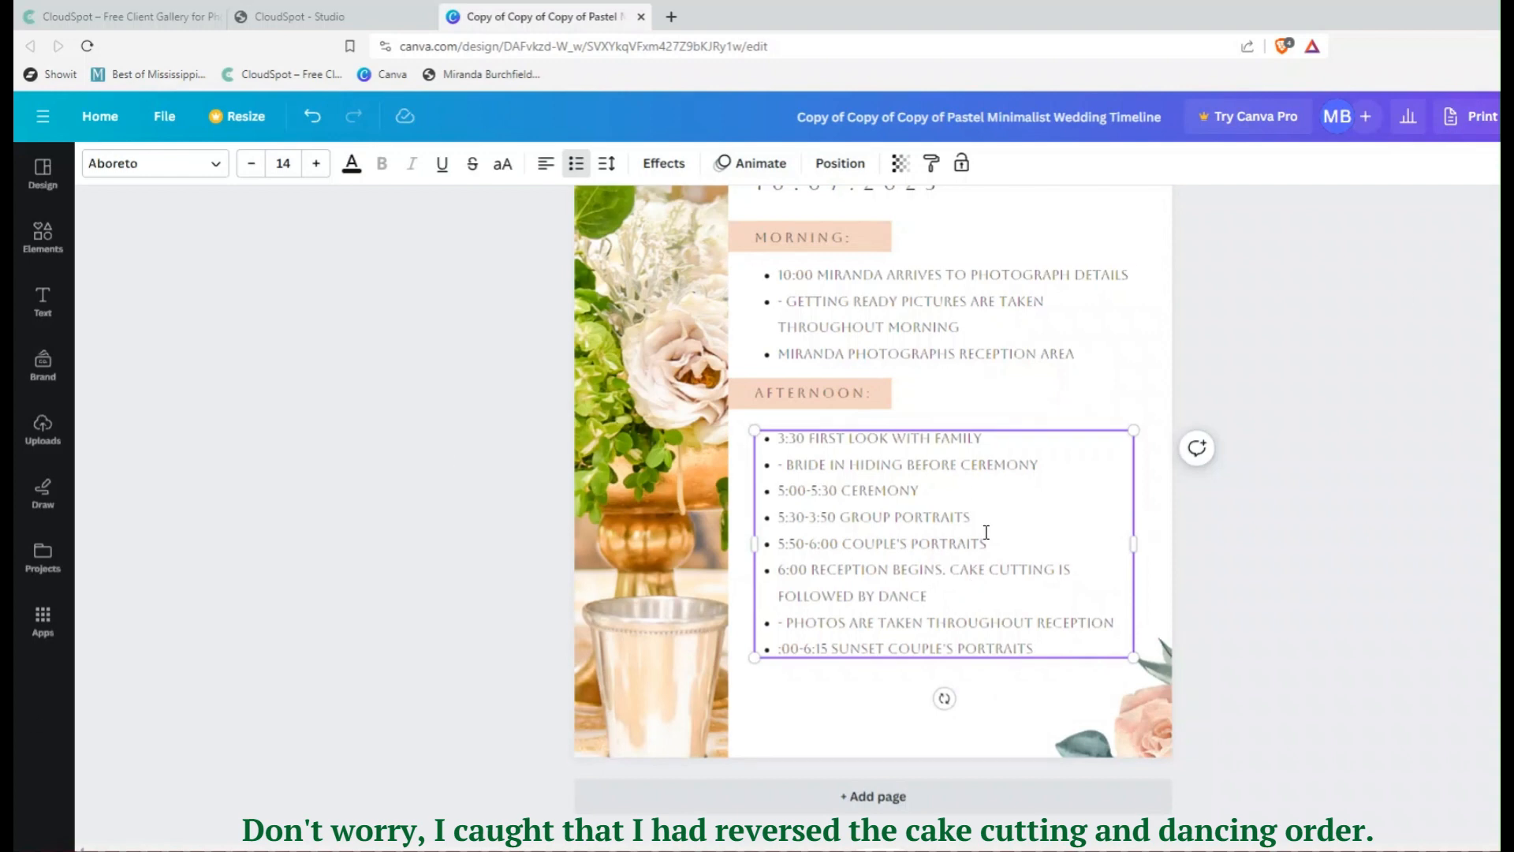
Step: Replace the sunset couple's portraits entry with 'Pretend "exit" with sparklers'
left_click(821, 648)
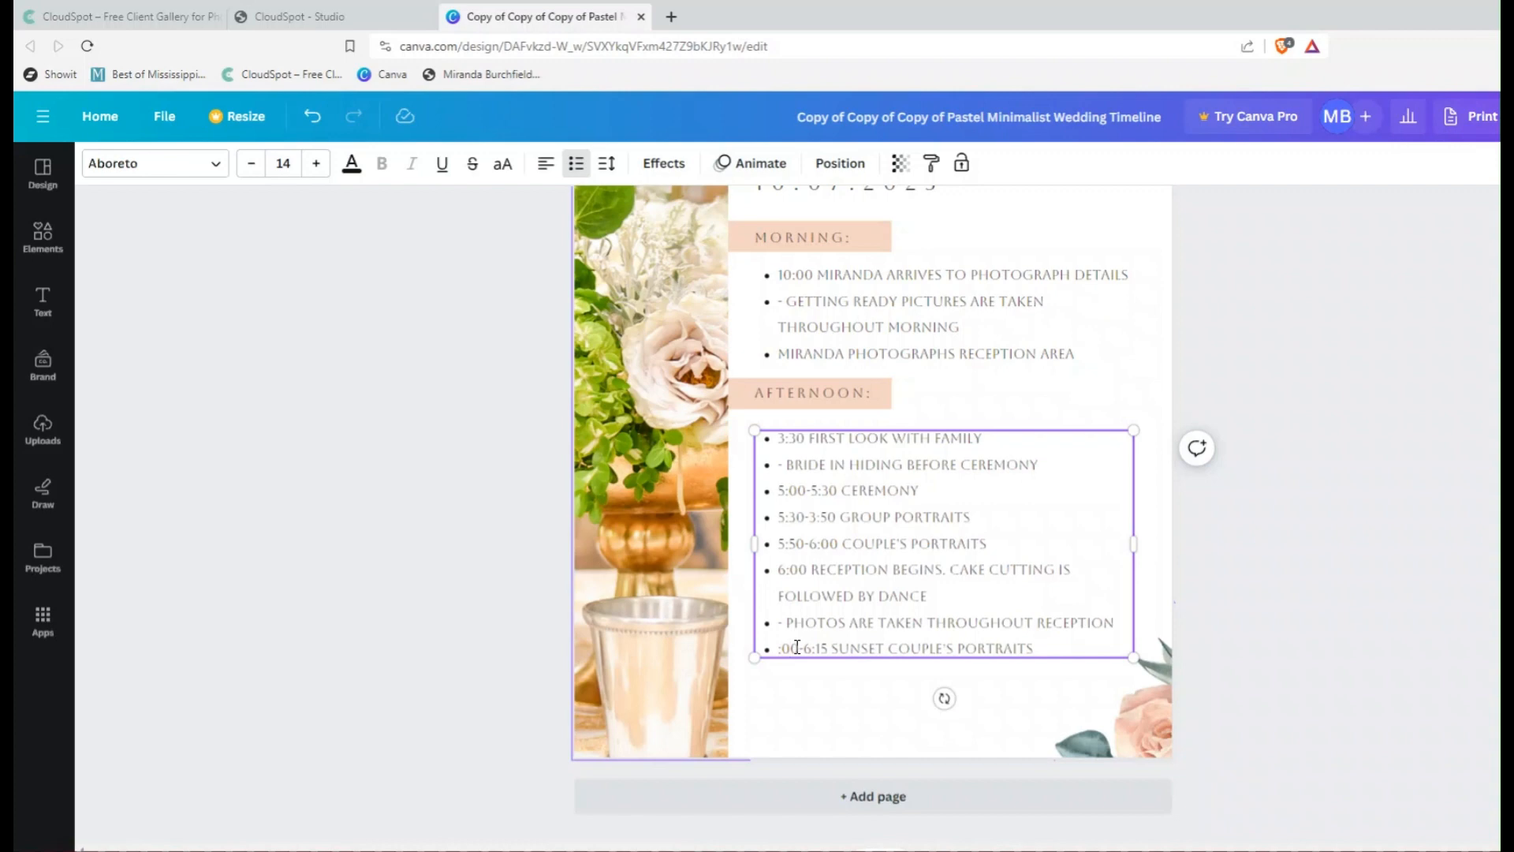
key("BackSpace")
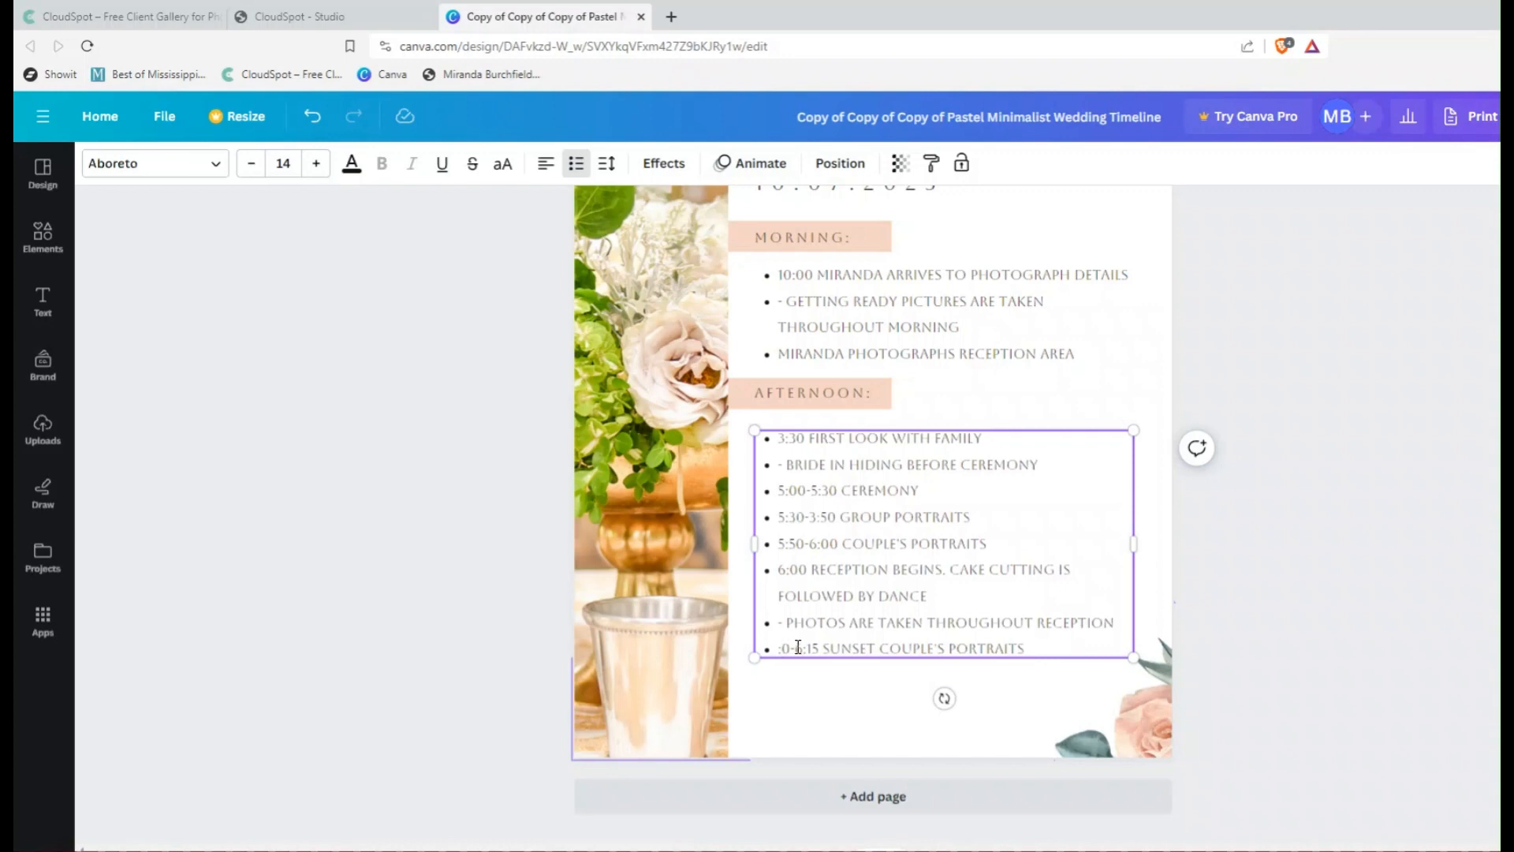
left_click_drag(1041, 645, 783, 673)
key("BackSpace")
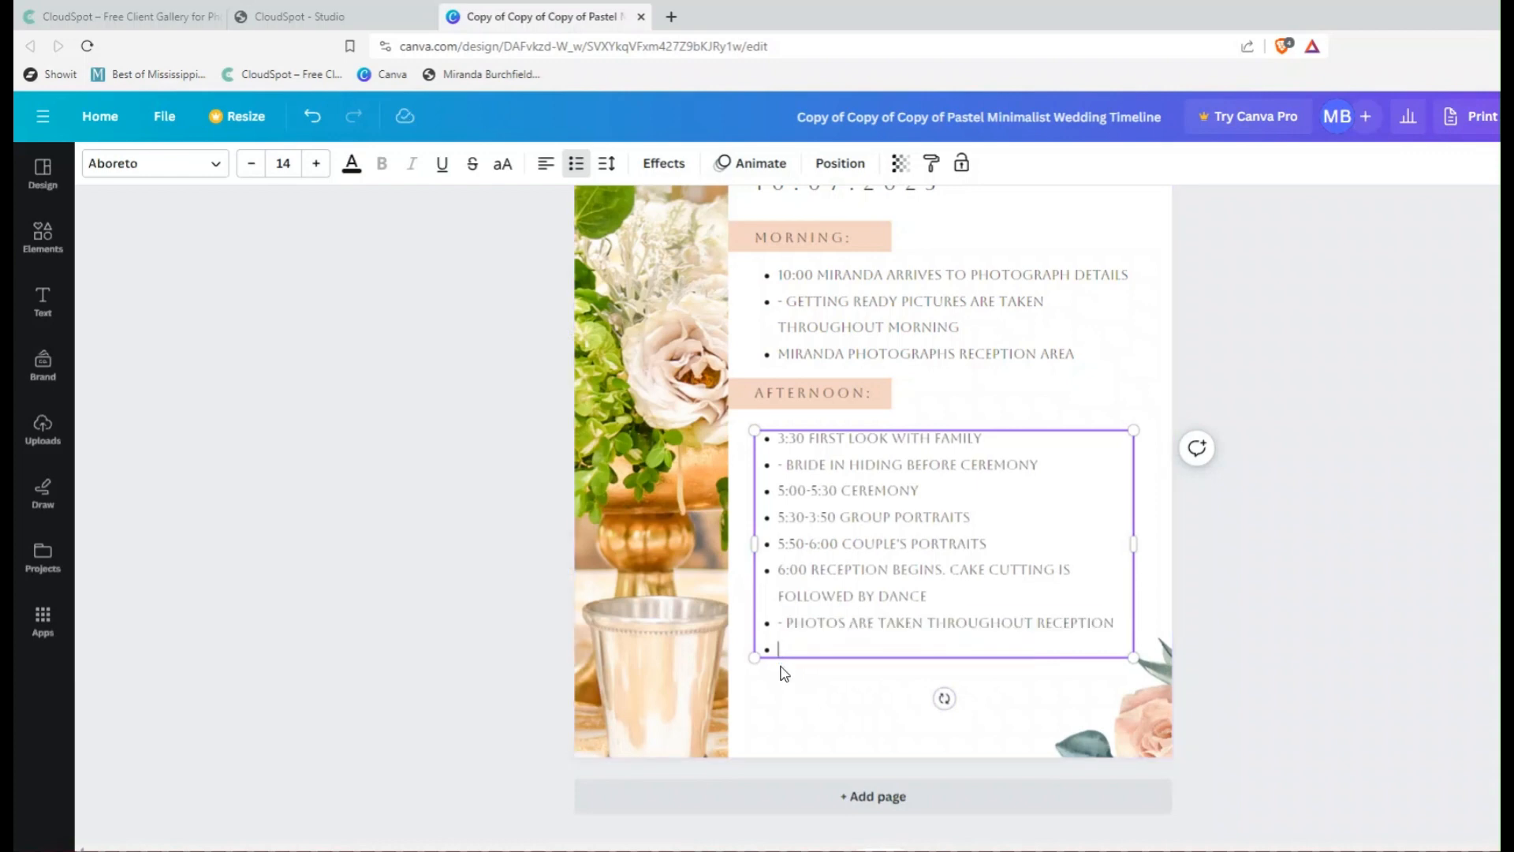
mouse_move(783, 673)
left_mouse_down()
mouse_move(777, 655)
mouse_move(855, 642)
mouse_move(786, 658)
left_mouse_up()
left_click(781, 646)
type("PRETEND \"EXIT\" WITH SPARKLERS")
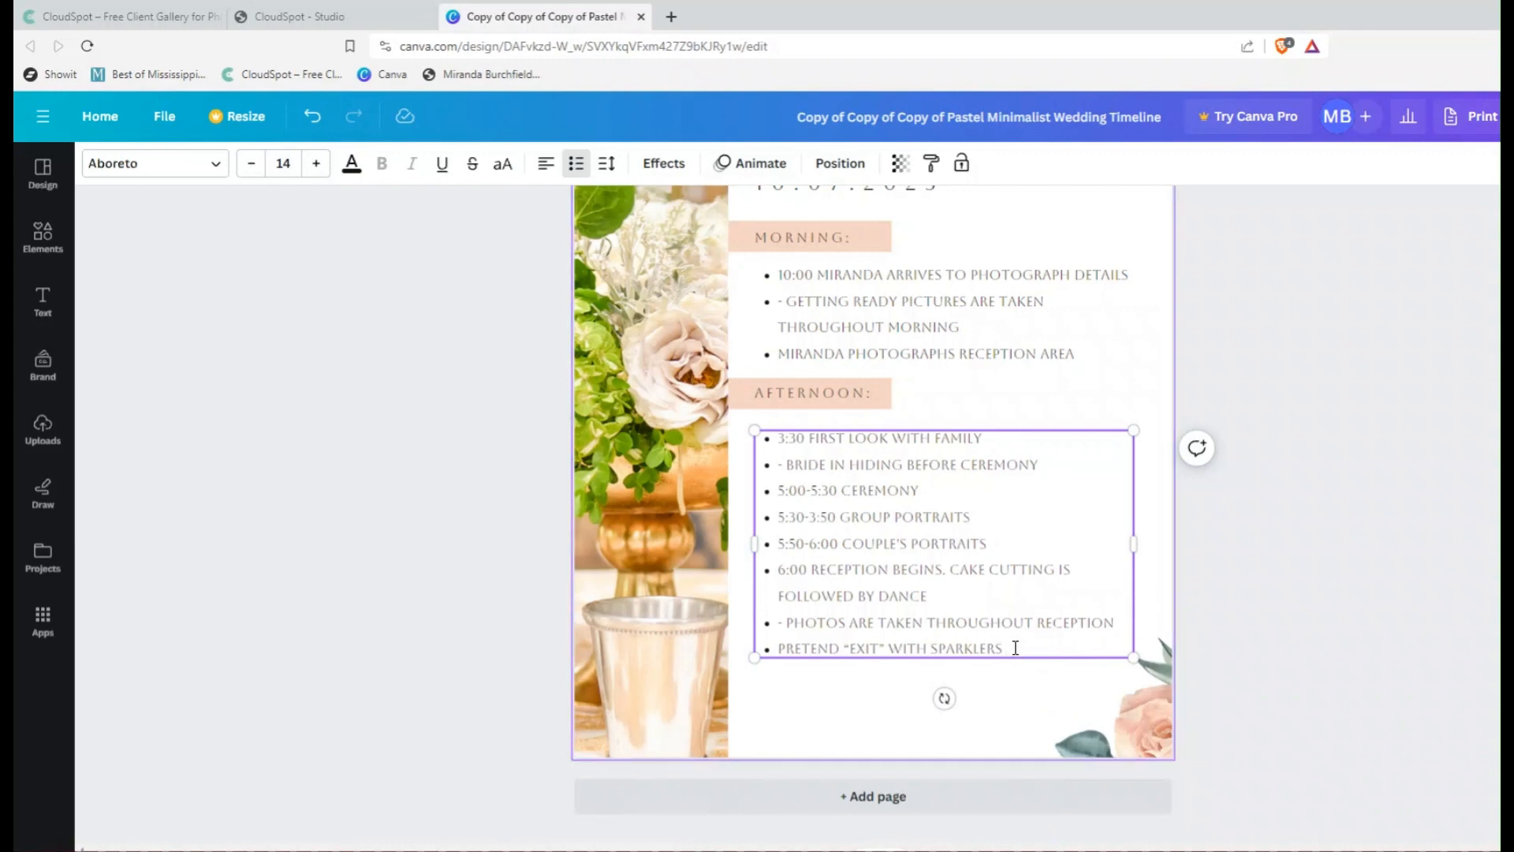
Step: Insert "- 7:30" at the start of the pretend exit entry
left_click(777, 648)
type("- 7:")
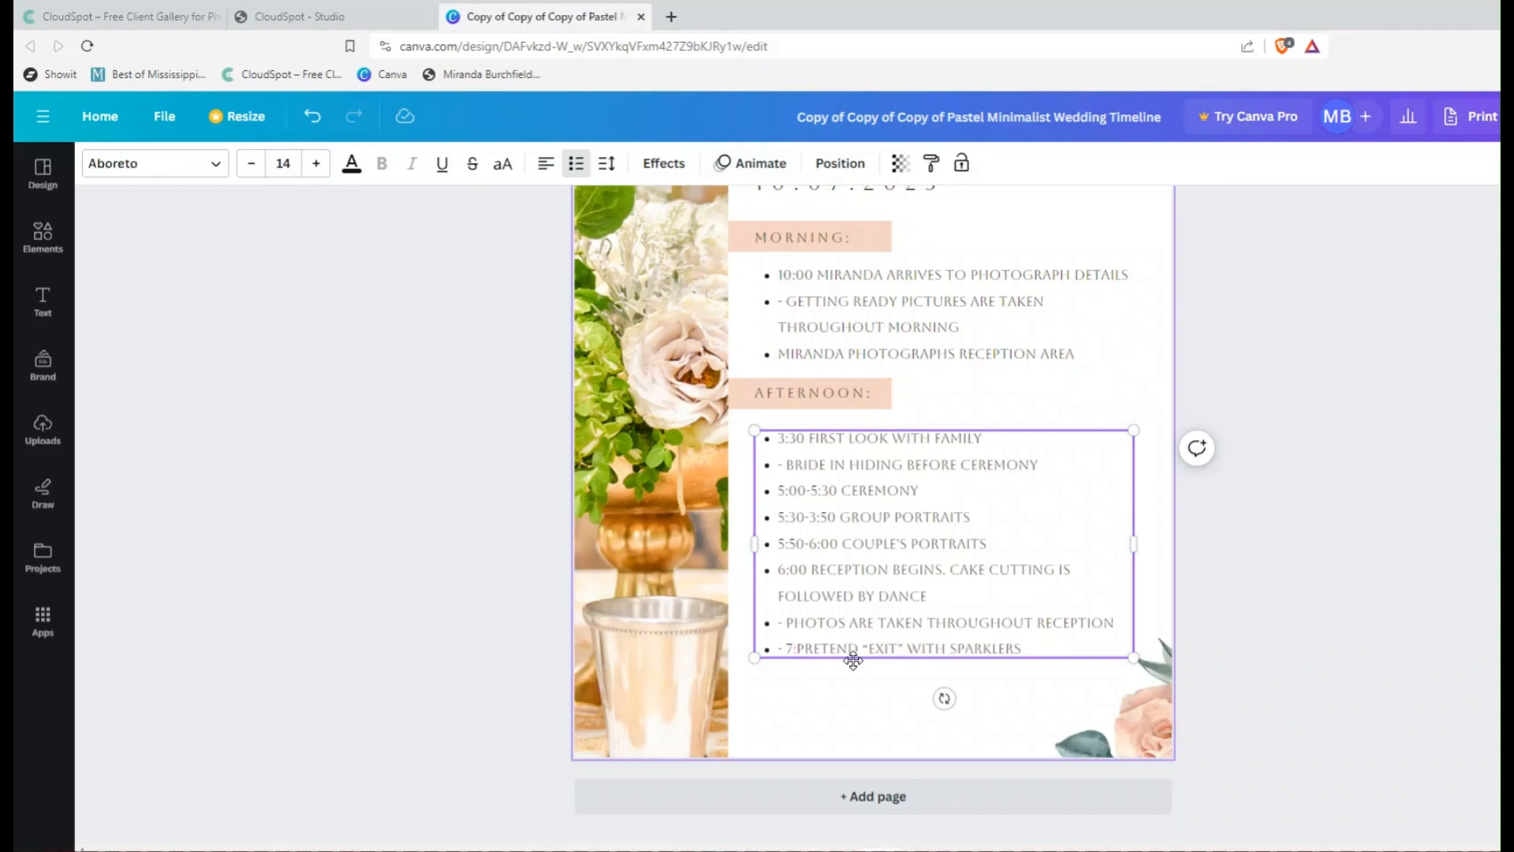
type(" 30")
key("BackSpace")
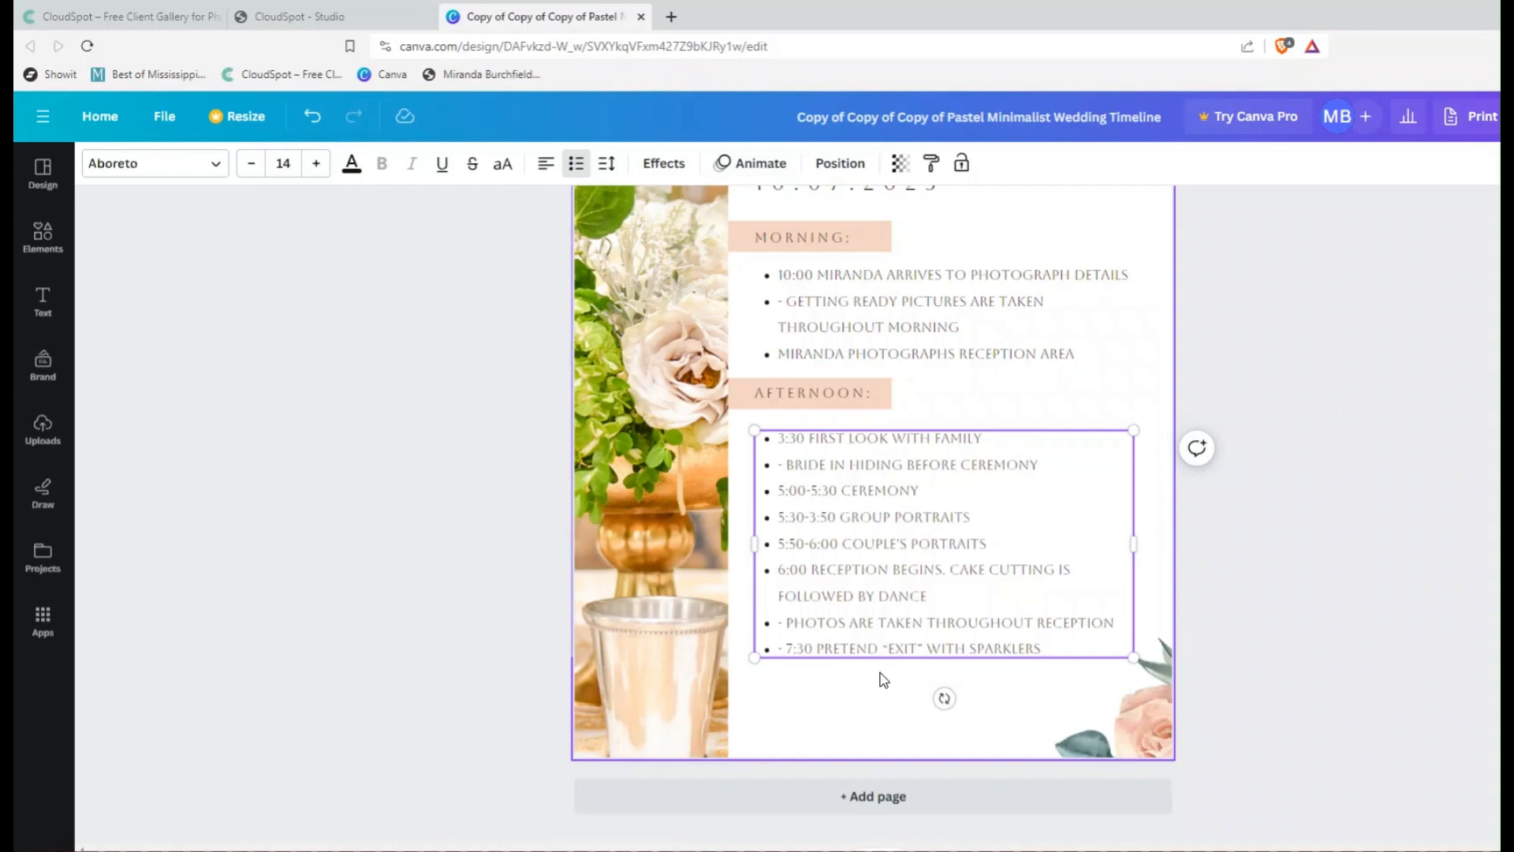
Step: Set the end time of the couple's portraits entry to 6:10
left_click(831, 544)
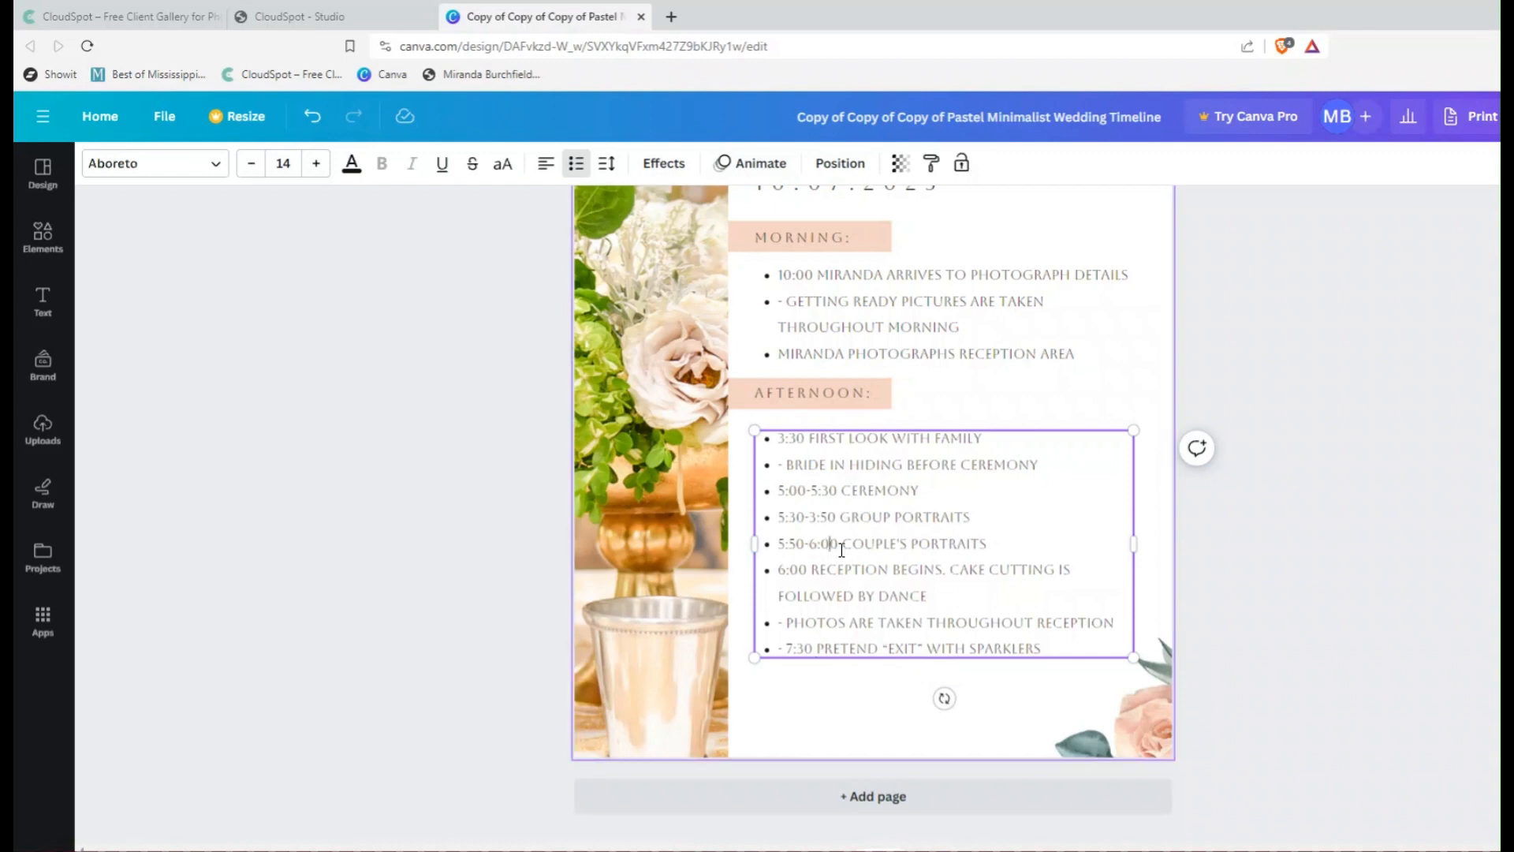
key("BackSpace")
type("1")
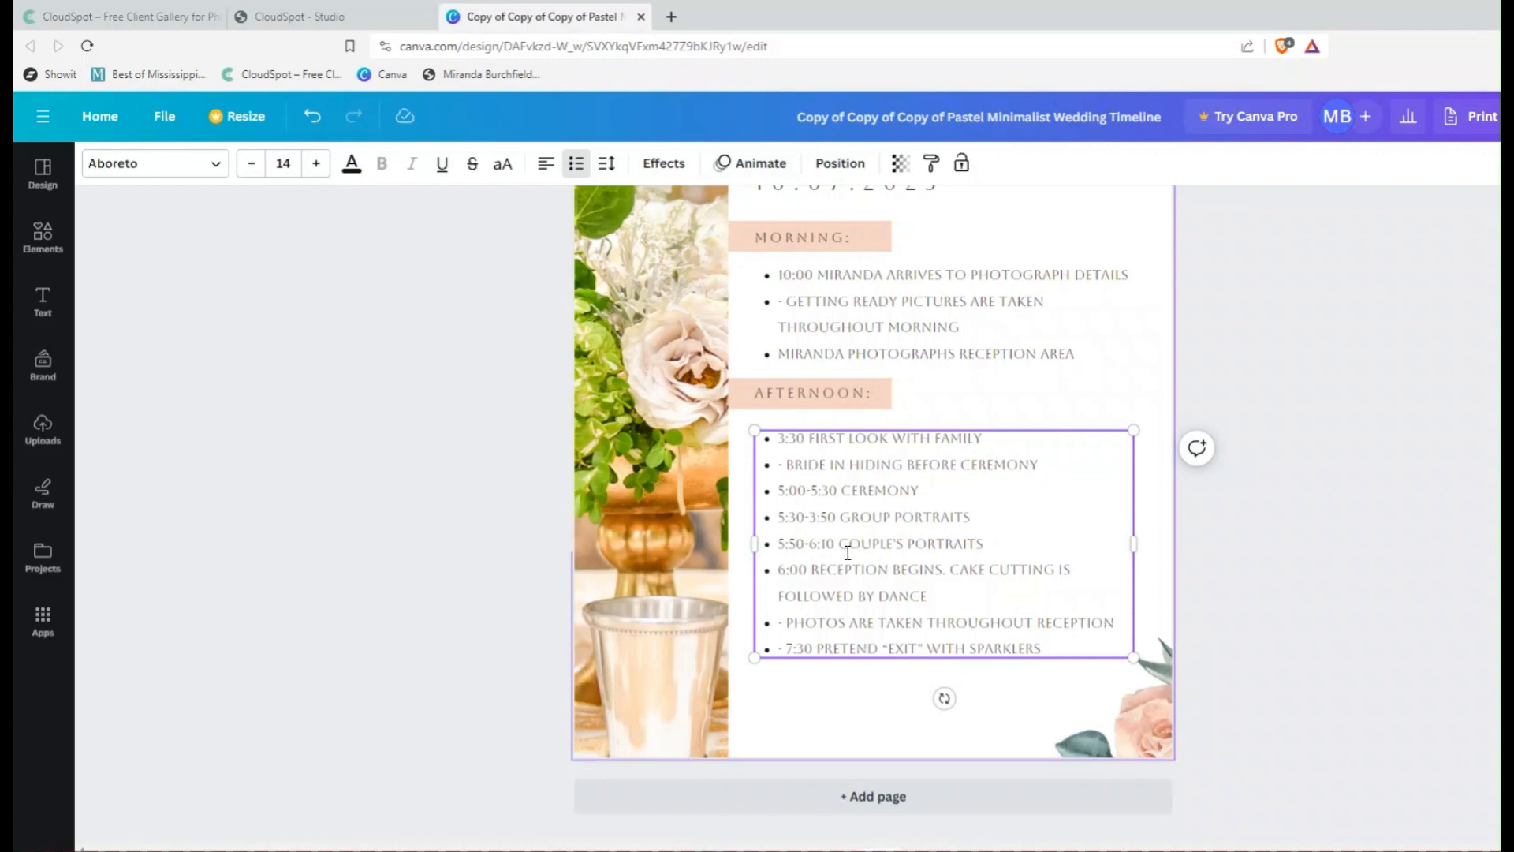
Step: Set the reception start time to 6:15 and deselect the afternoon list
left_click(798, 568)
left_click(813, 569)
key("BackSpace")
key("BackSpace")
key("BackSpace")
type("15")
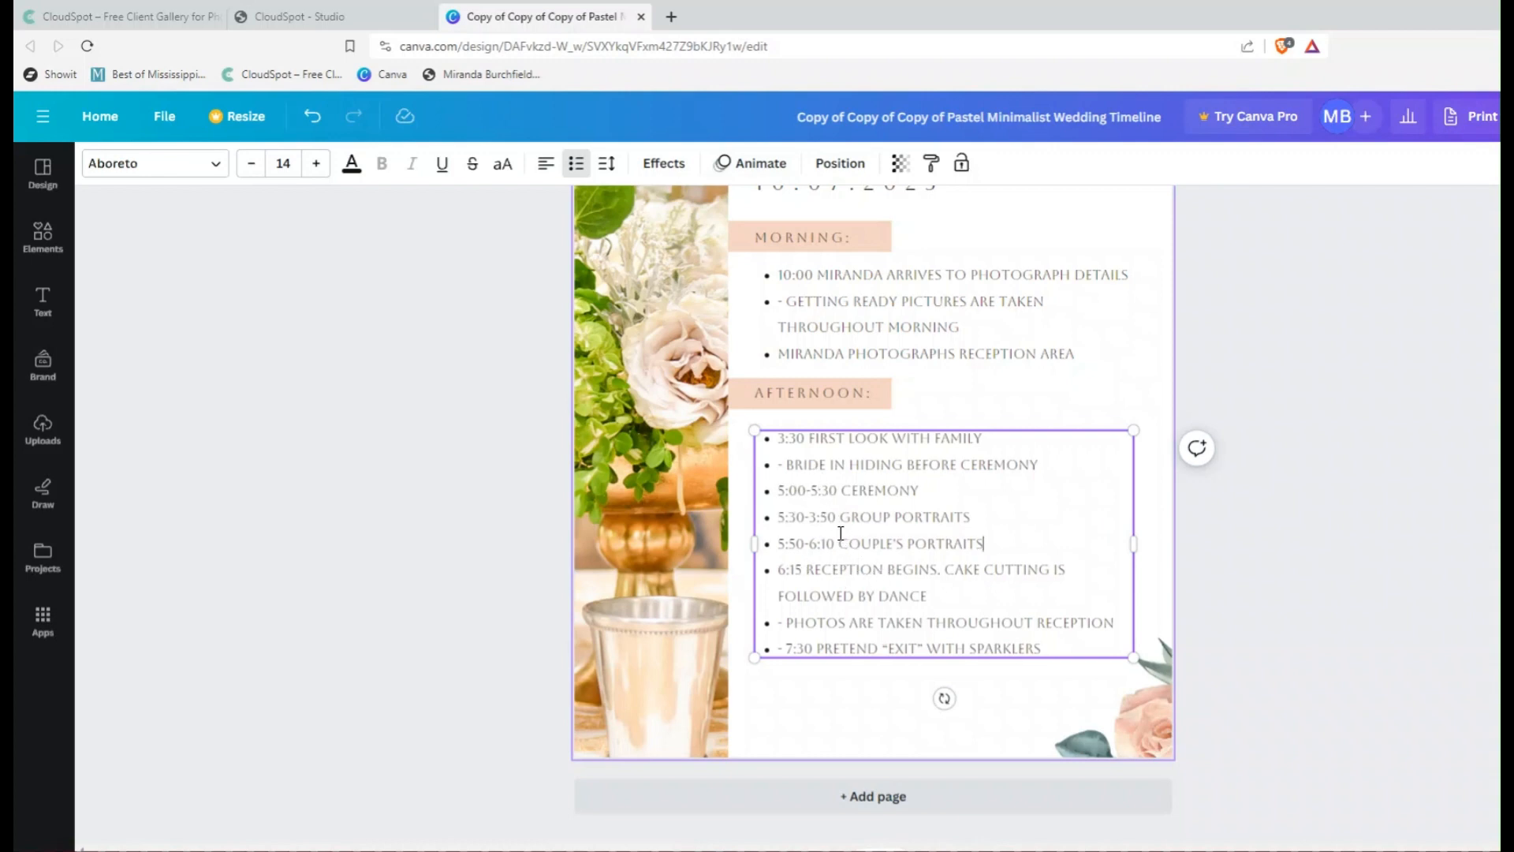
left_click(1005, 696)
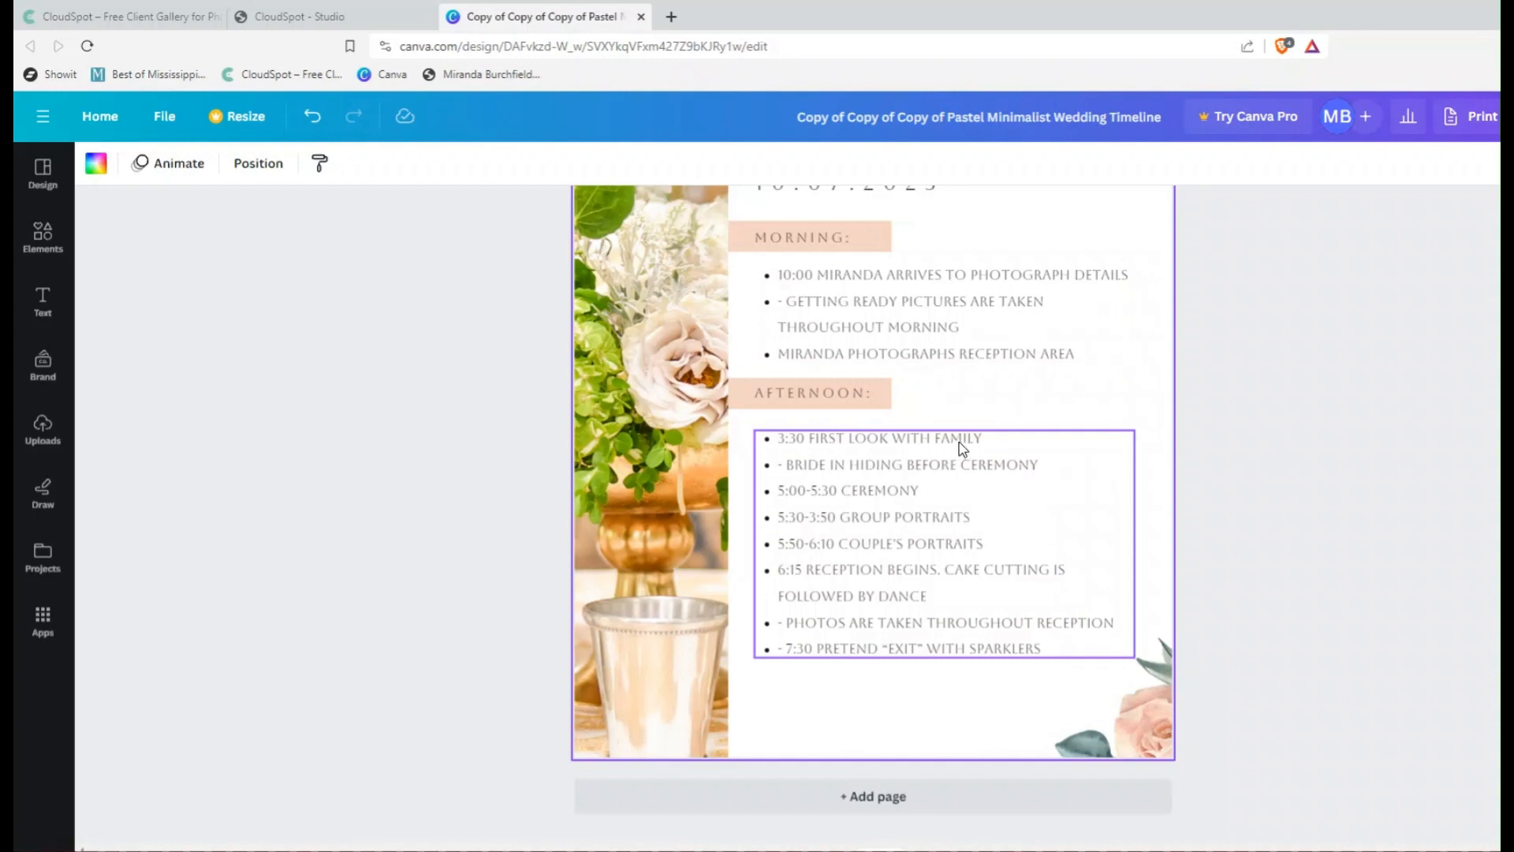
Step: Reword the 3:30 entry to read "First looks with family and bridal party start"
left_click(998, 444)
left_click(987, 439)
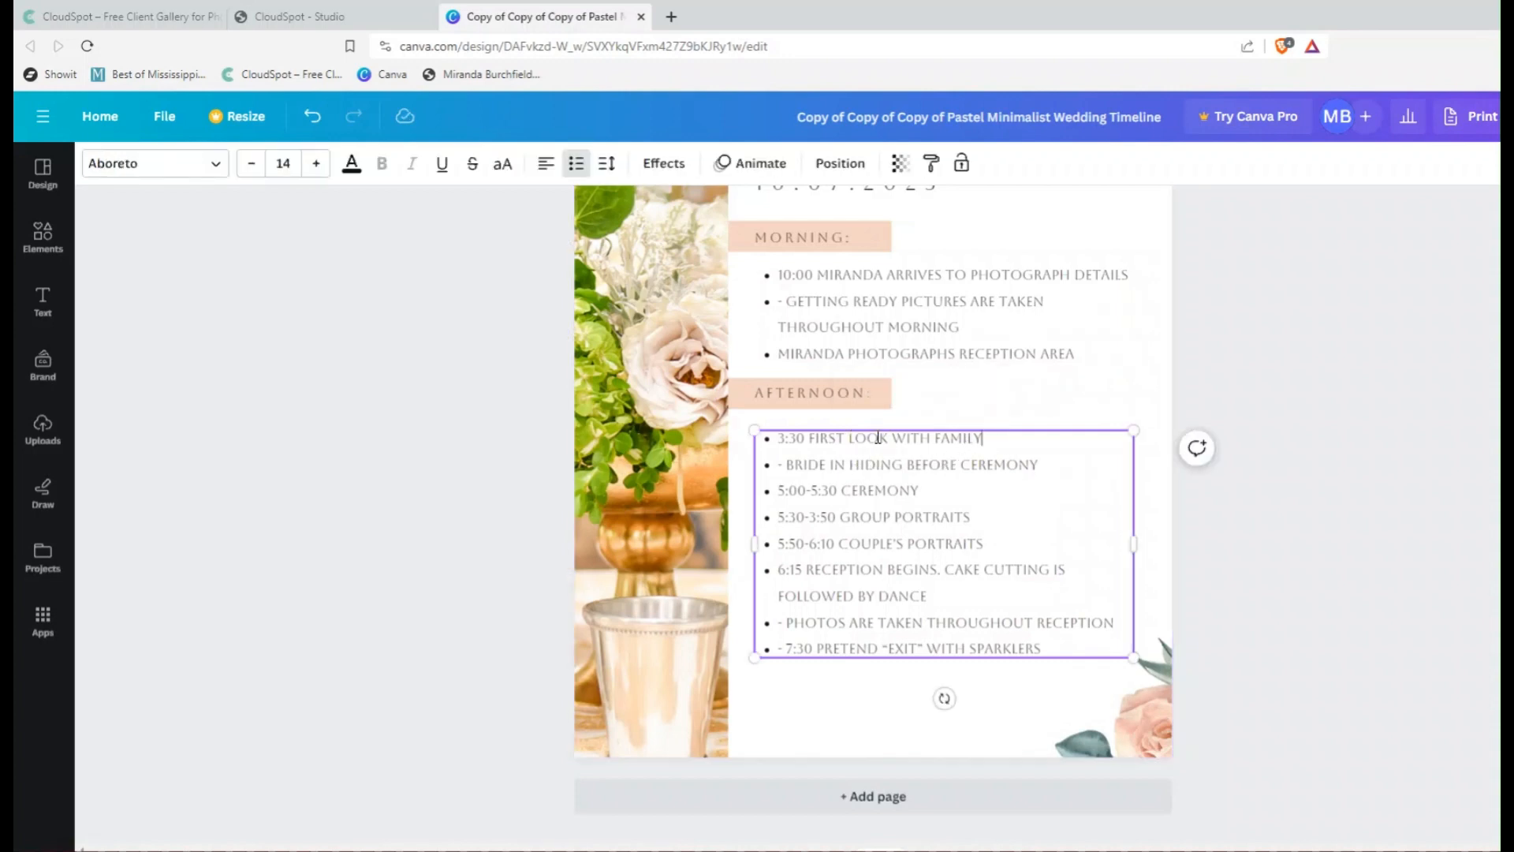
type("S")
type(" START")
left_click(994, 437)
type("AND BRIDAL")
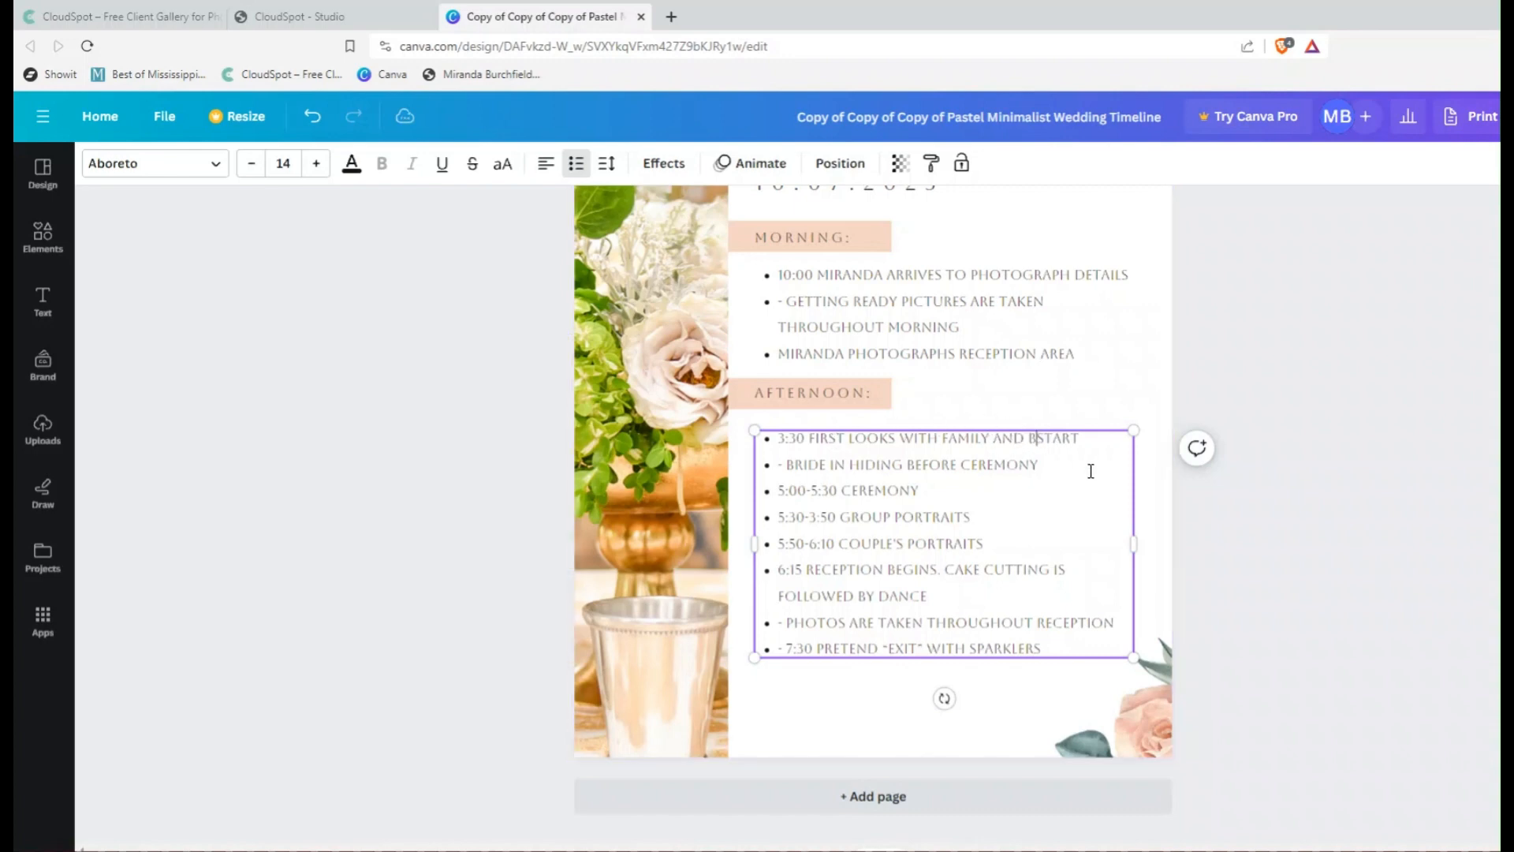
type(" PARTY")
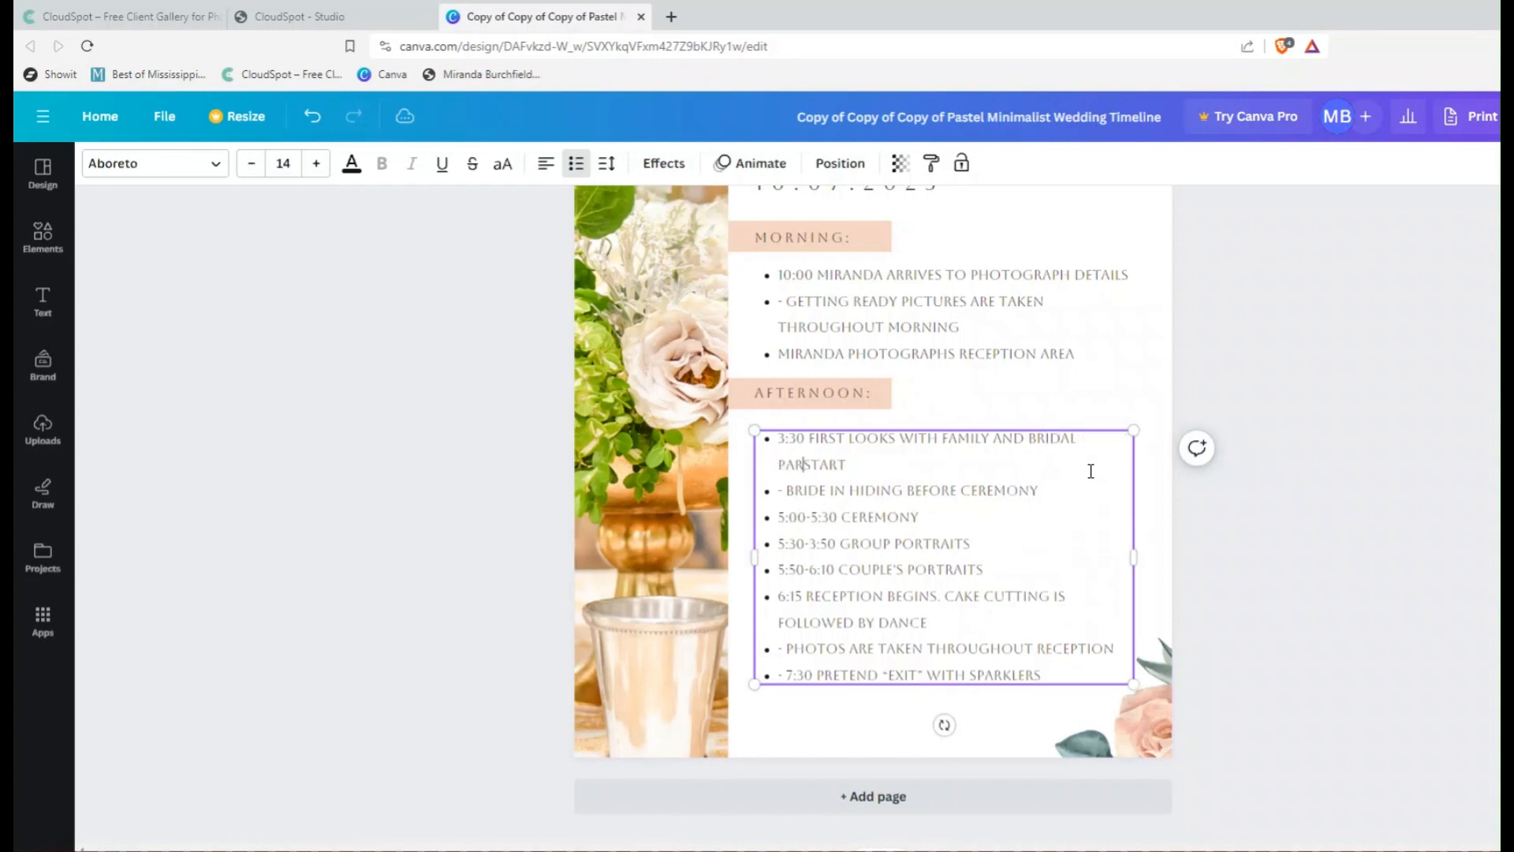
left_click(1075, 454)
left_click(823, 462)
left_click(849, 464)
Step: Widen the afternoon list's text box on both sides until the 3:30 first looks entry fits on one line
left_click_drag(1134, 556, 1156, 531)
left_click(1257, 544)
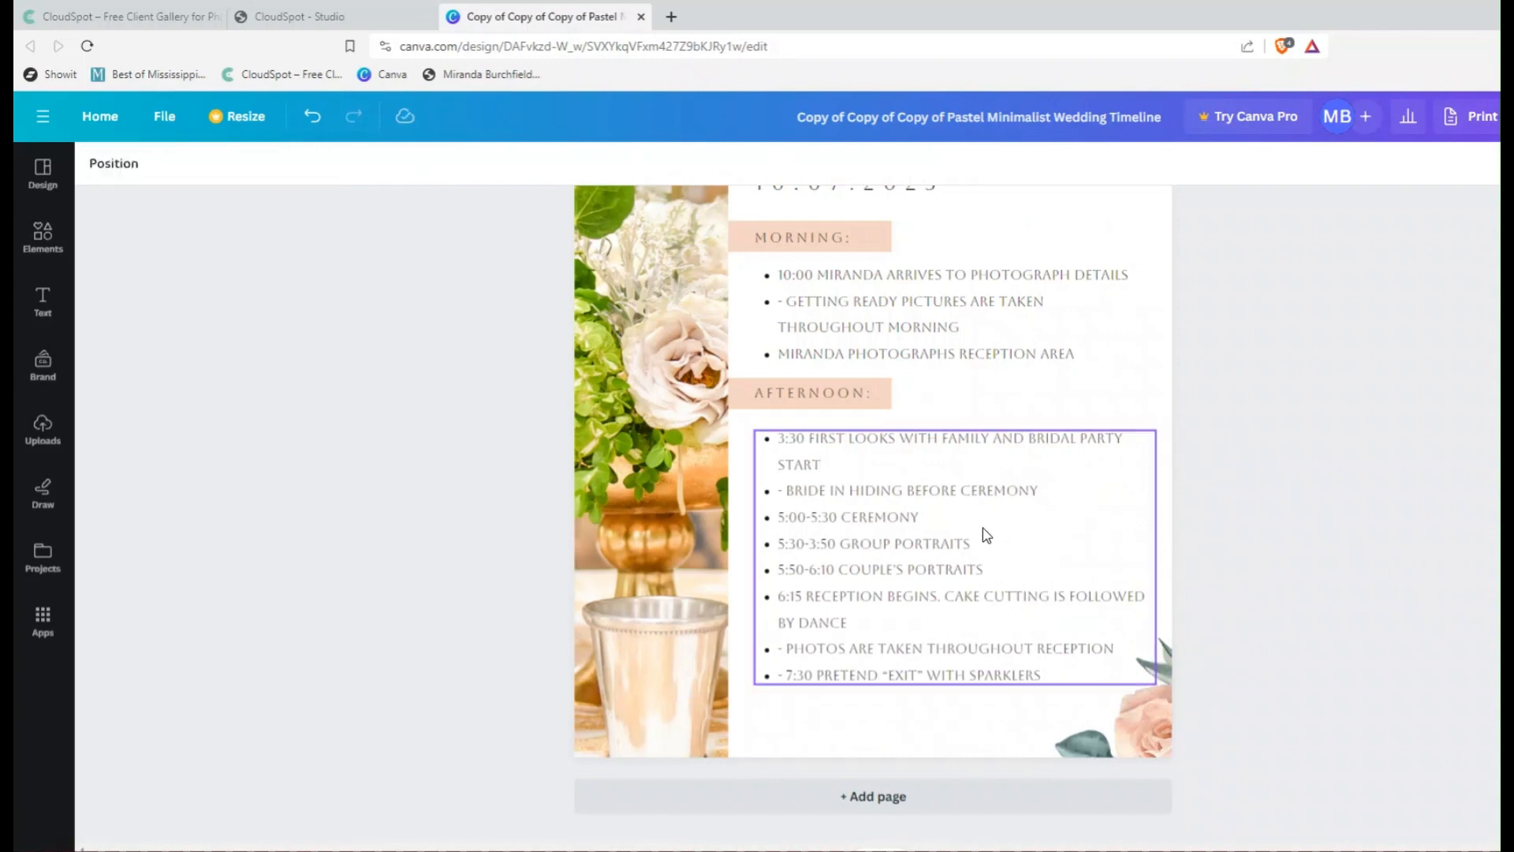
left_click(984, 527)
mouse_move(987, 535)
left_mouse_down()
mouse_move(1048, 534)
mouse_move(987, 529)
left_mouse_up()
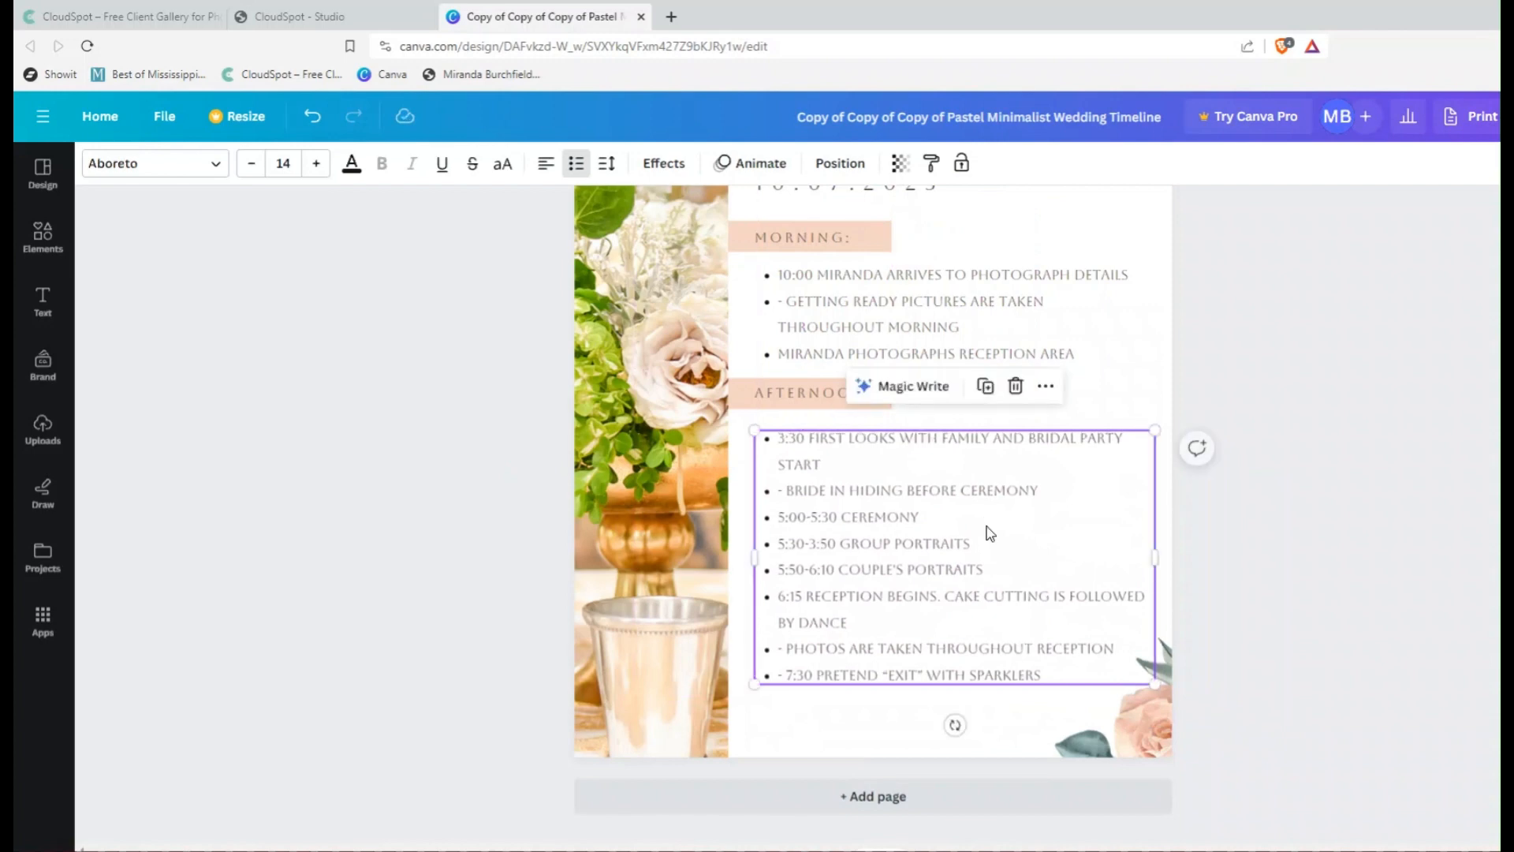
left_click(1232, 541)
left_click(895, 466)
left_click_drag(754, 555, 738, 555)
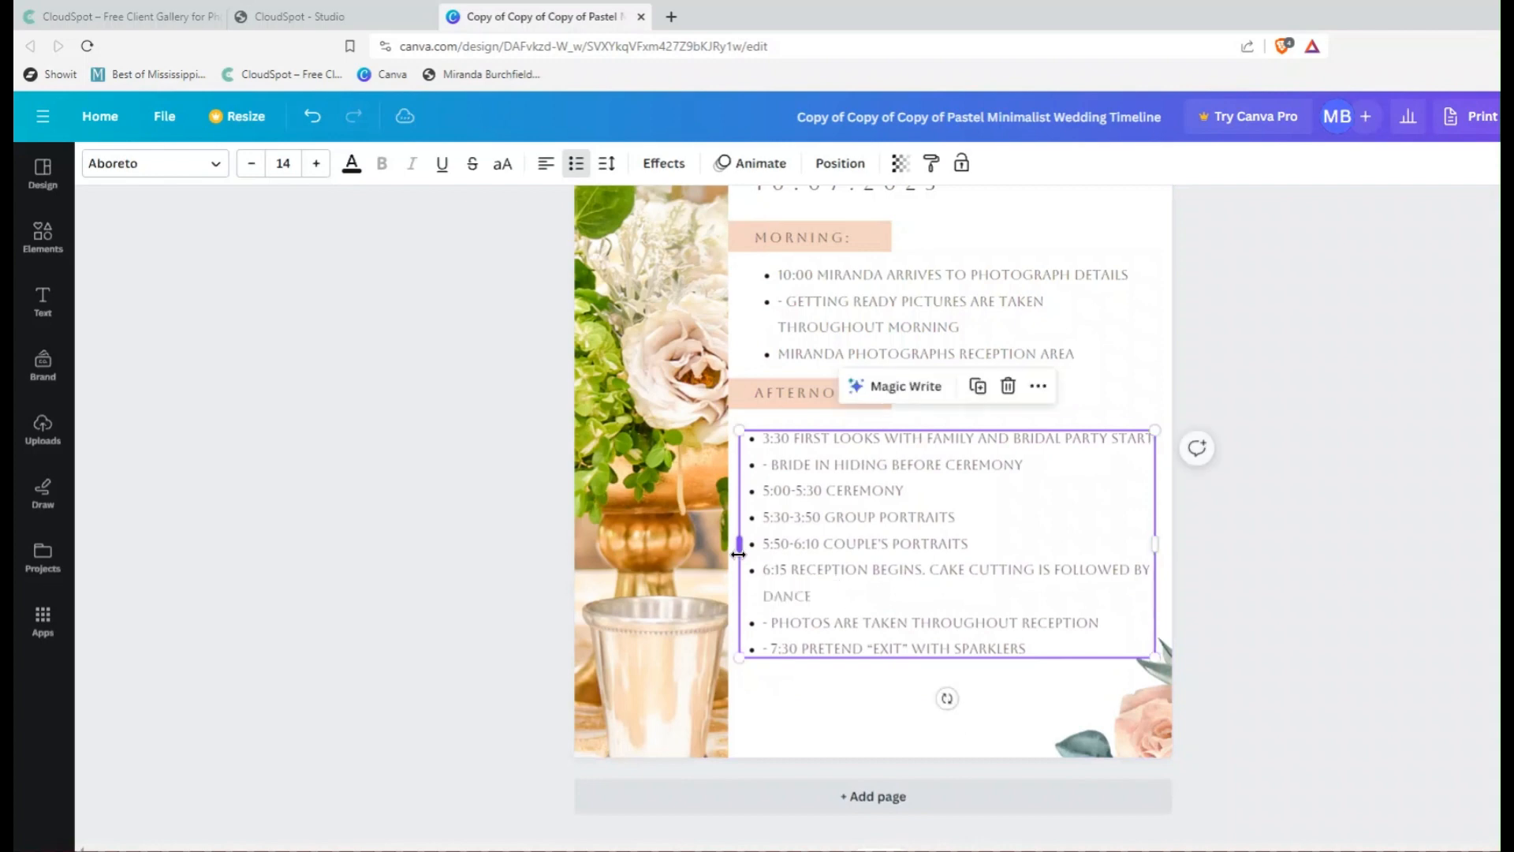
left_click(1356, 560)
Step: Move the morning list so its bullets line up with those of the afternoon list
left_click(1049, 341)
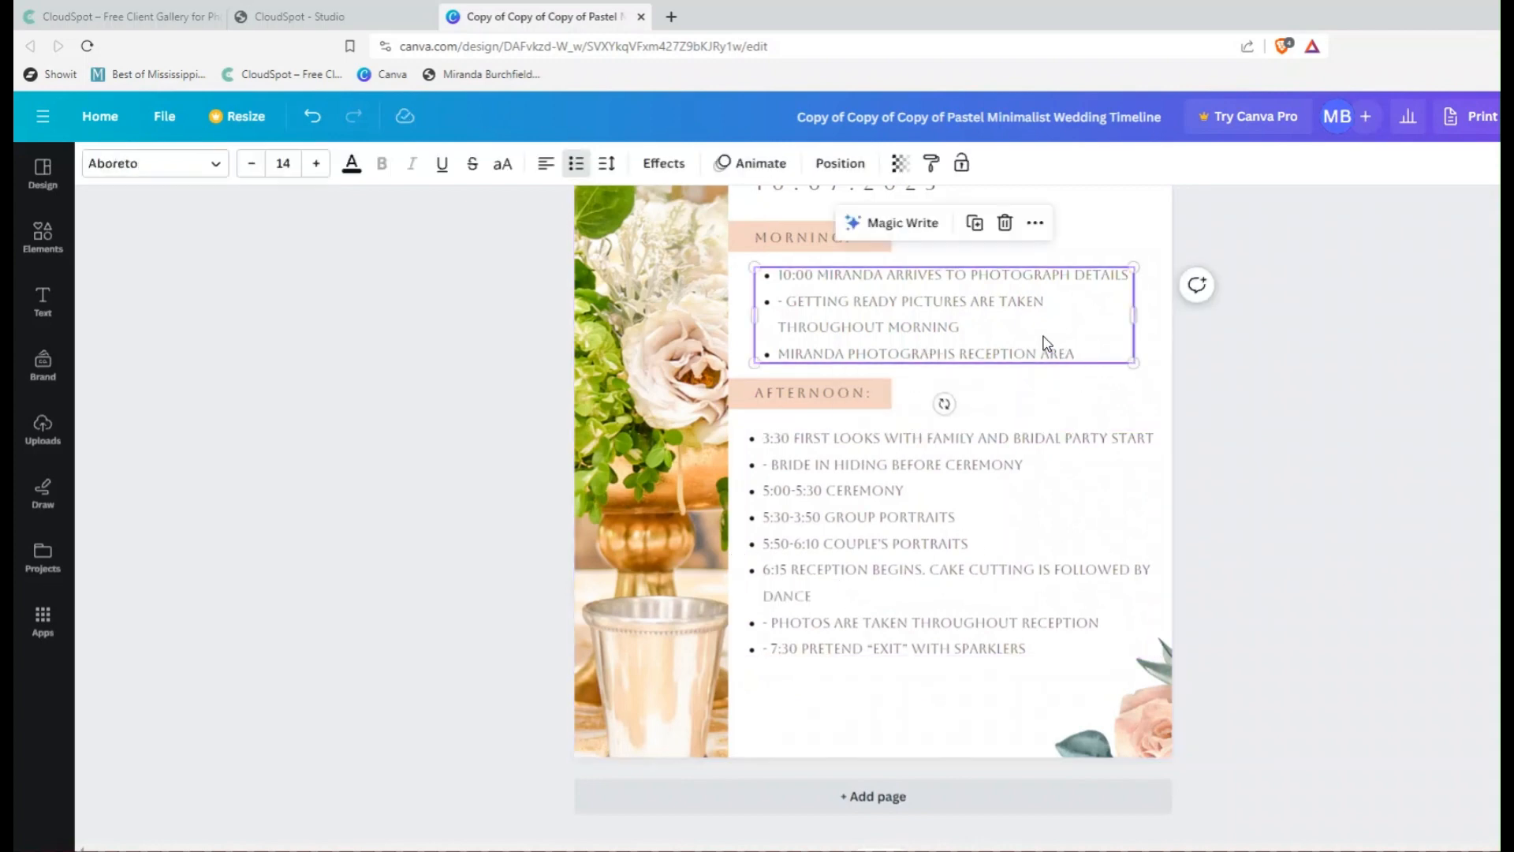
left_click_drag(1048, 341, 1030, 335)
left_click(1318, 426)
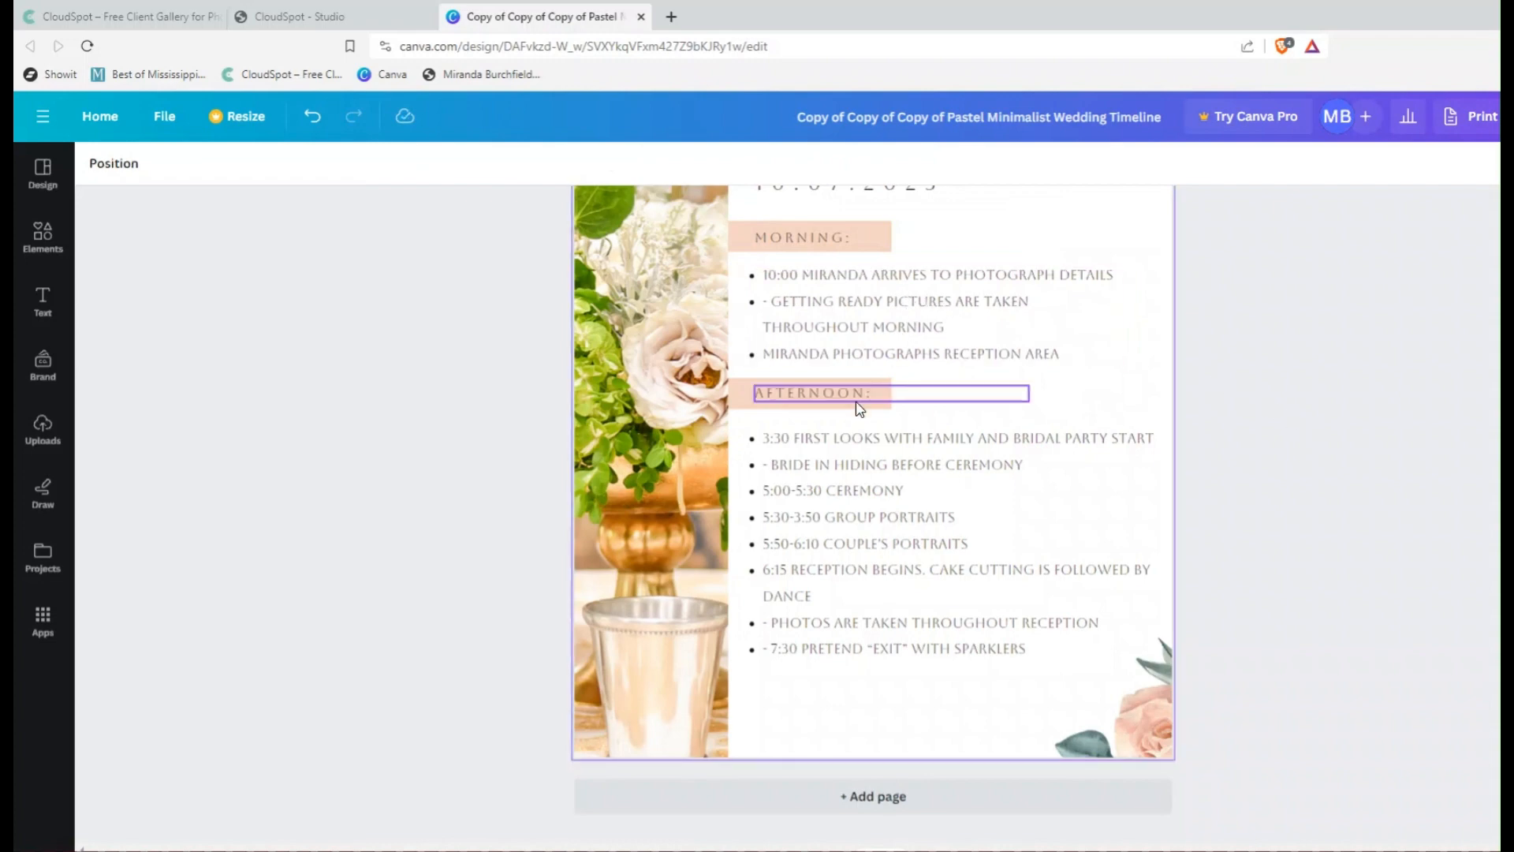
left_click(897, 306)
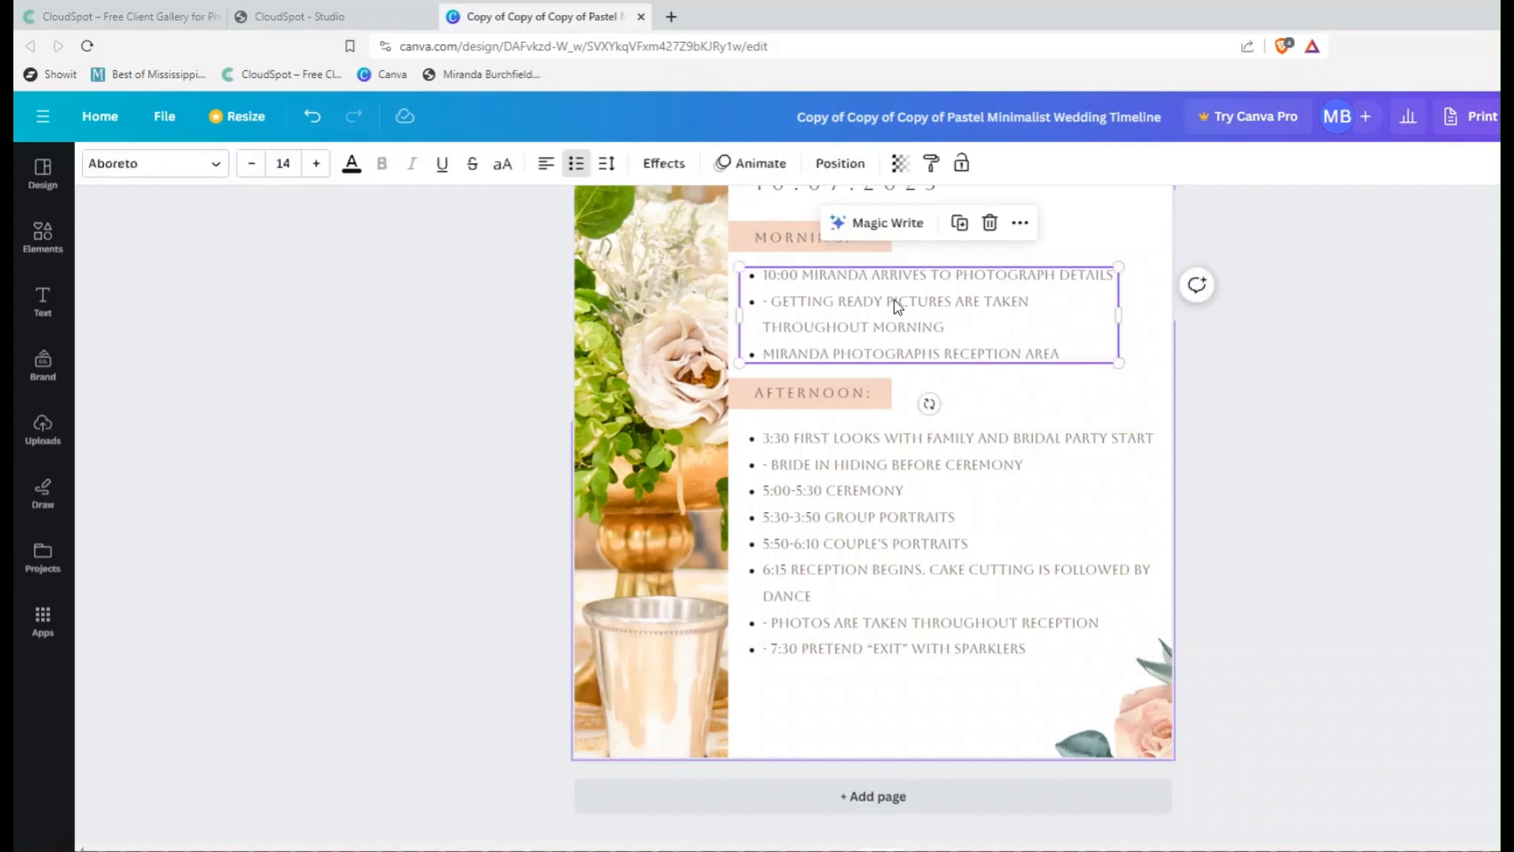
left_click(956, 448)
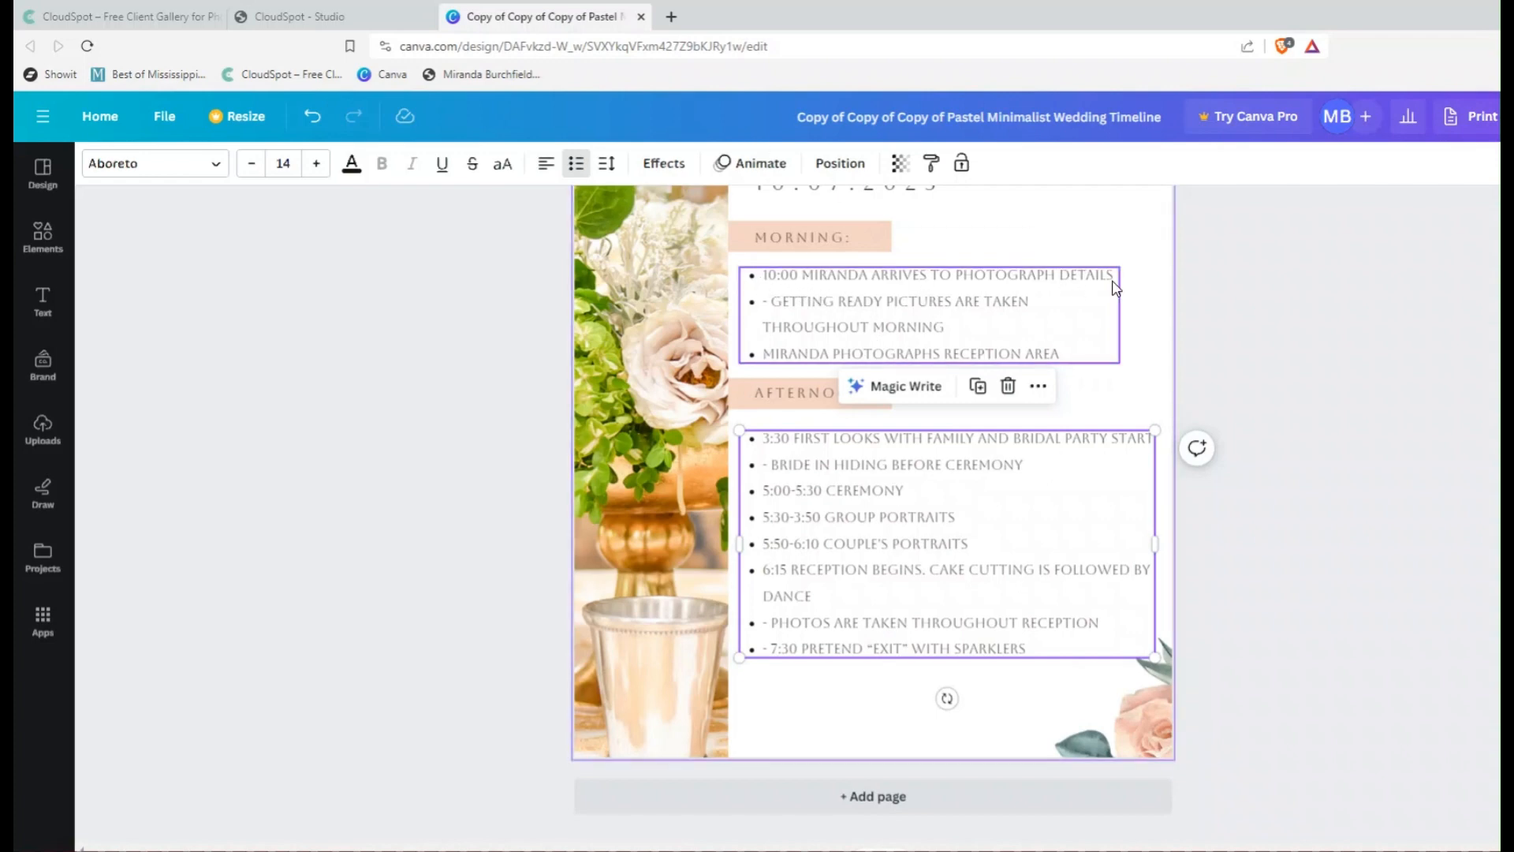
left_click(901, 437)
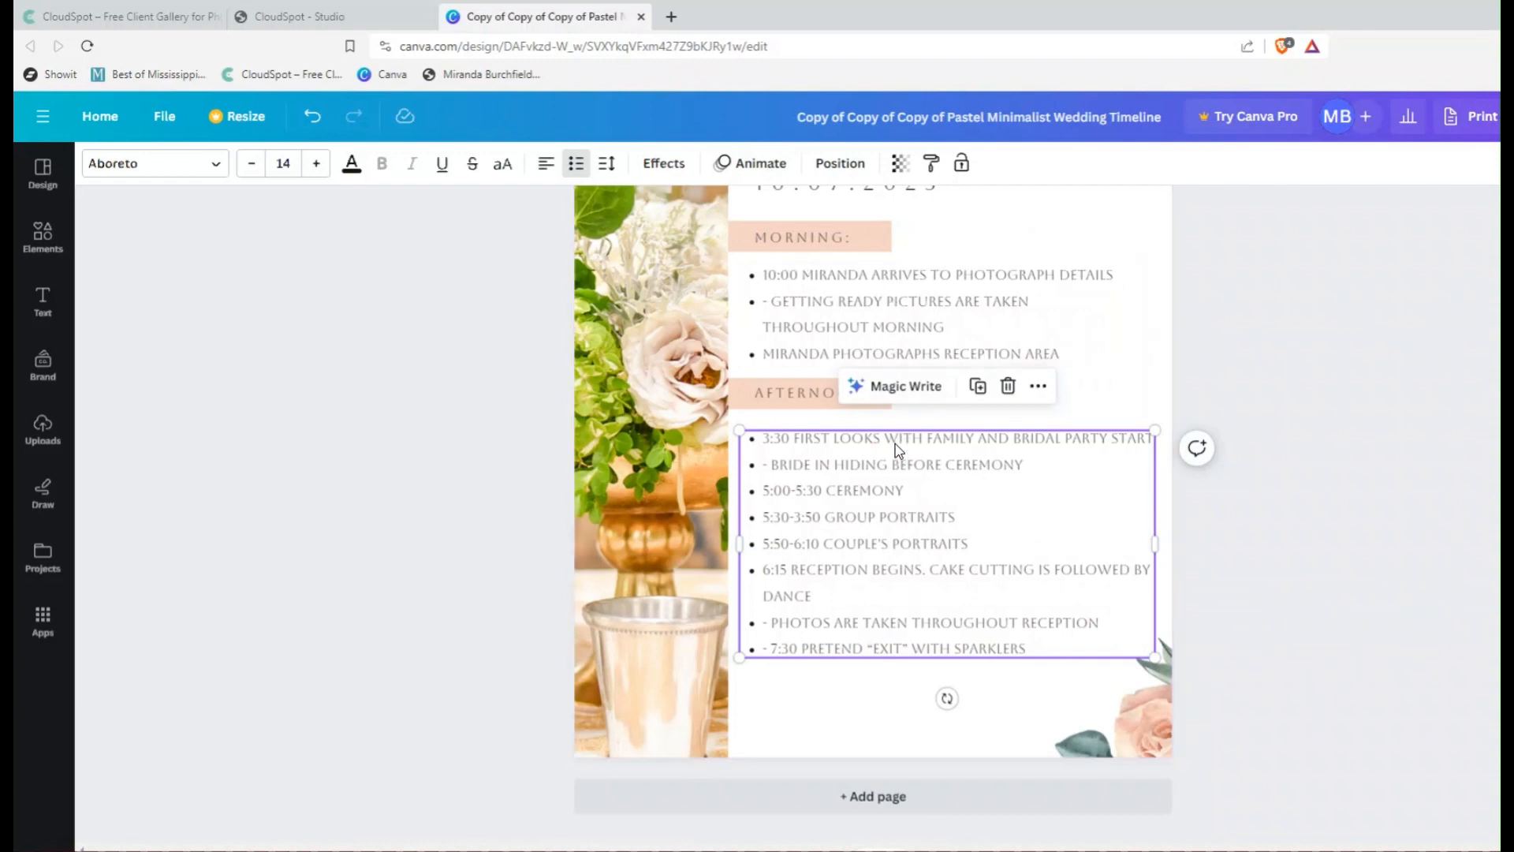
left_click(899, 439)
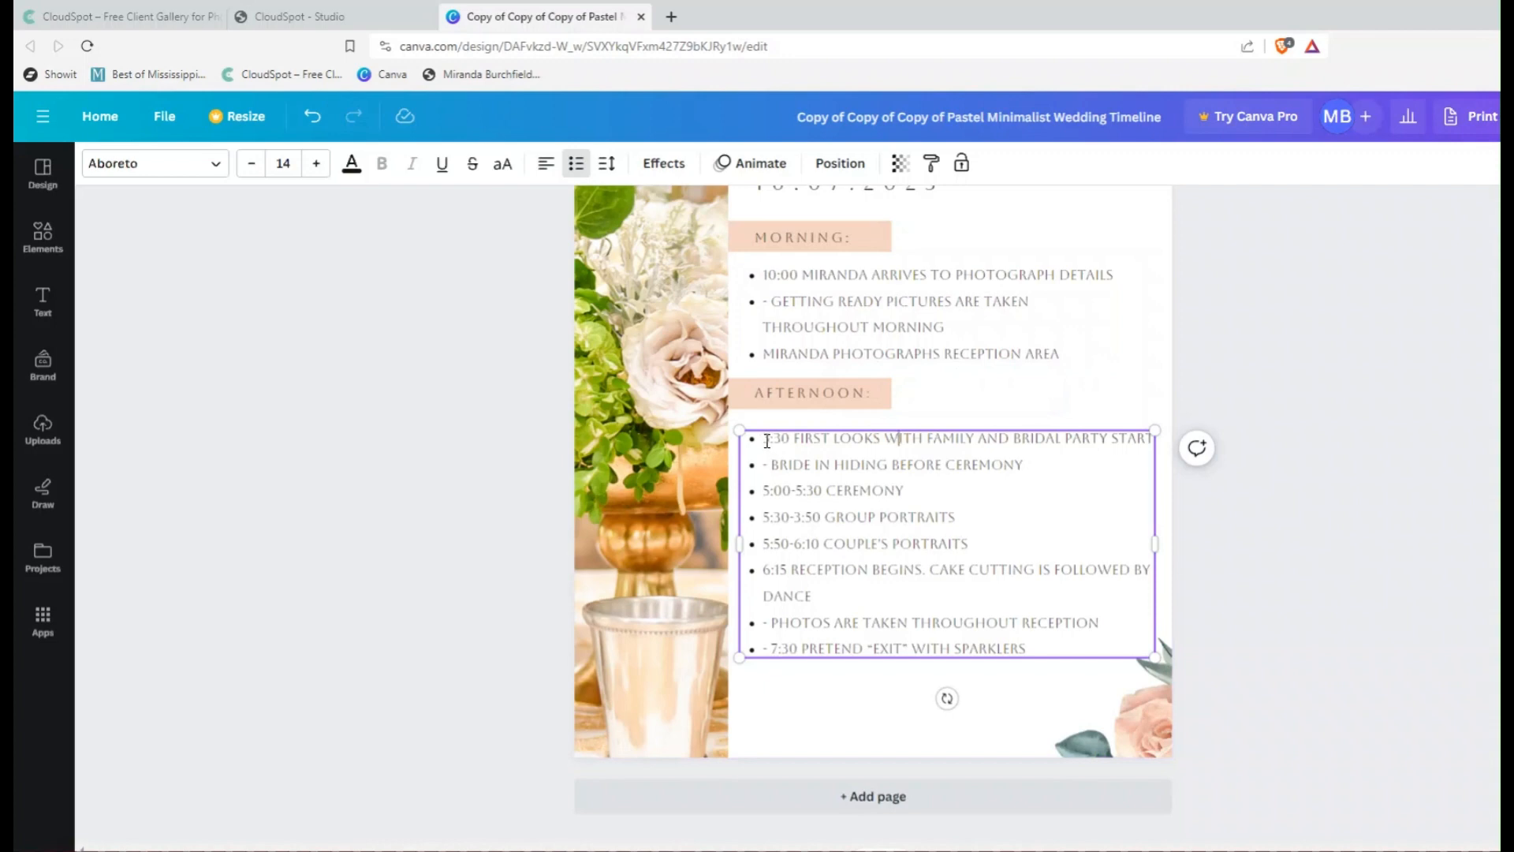
left_click(969, 439)
left_click(1021, 473)
left_click(1284, 508)
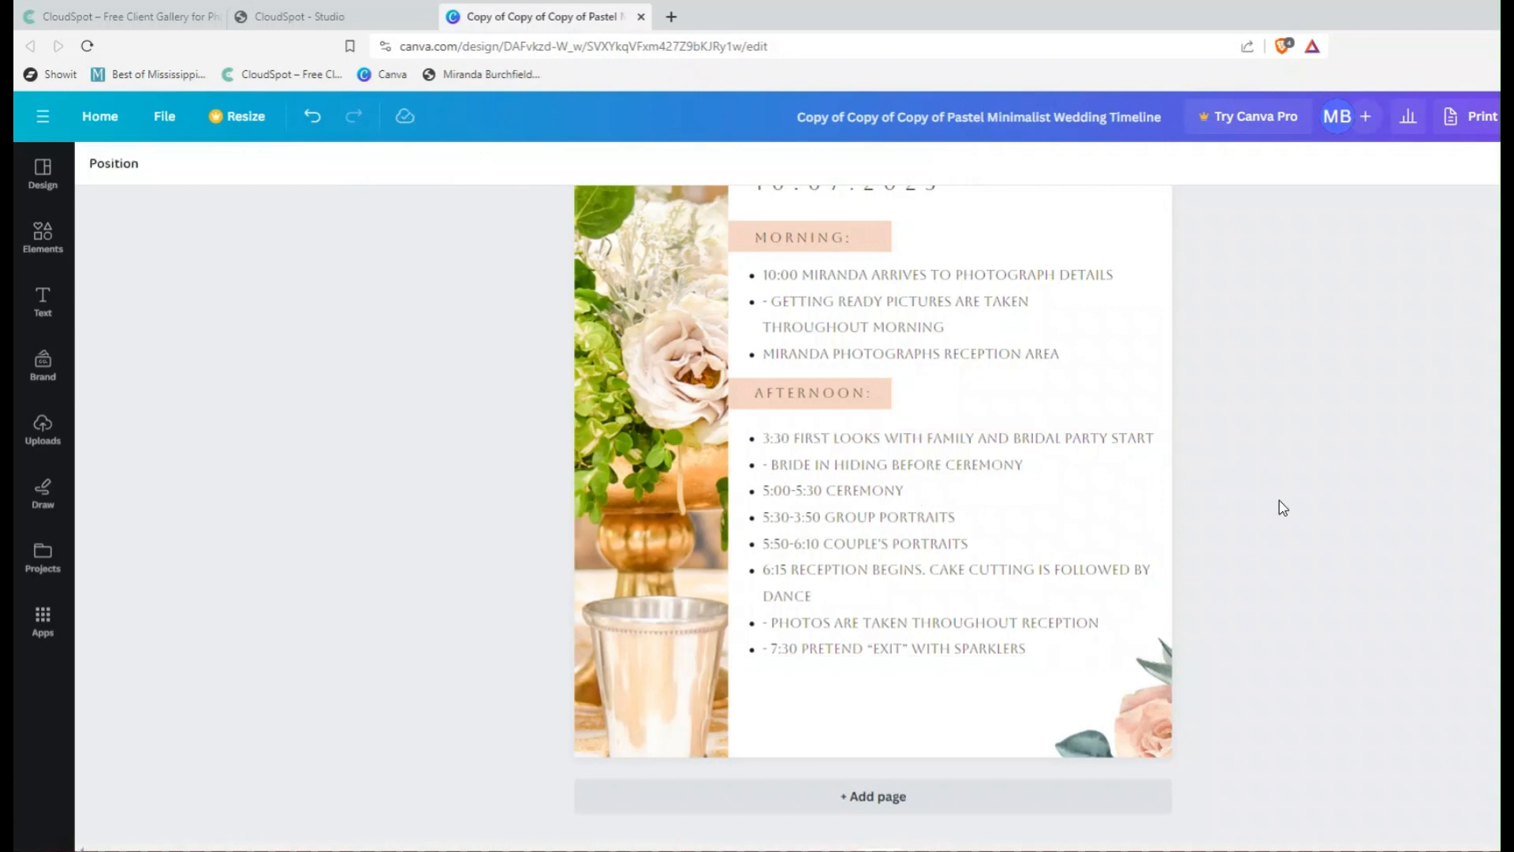
scroll(1282, 509, "up", 1)
scroll(1283, 509, "down", 2)
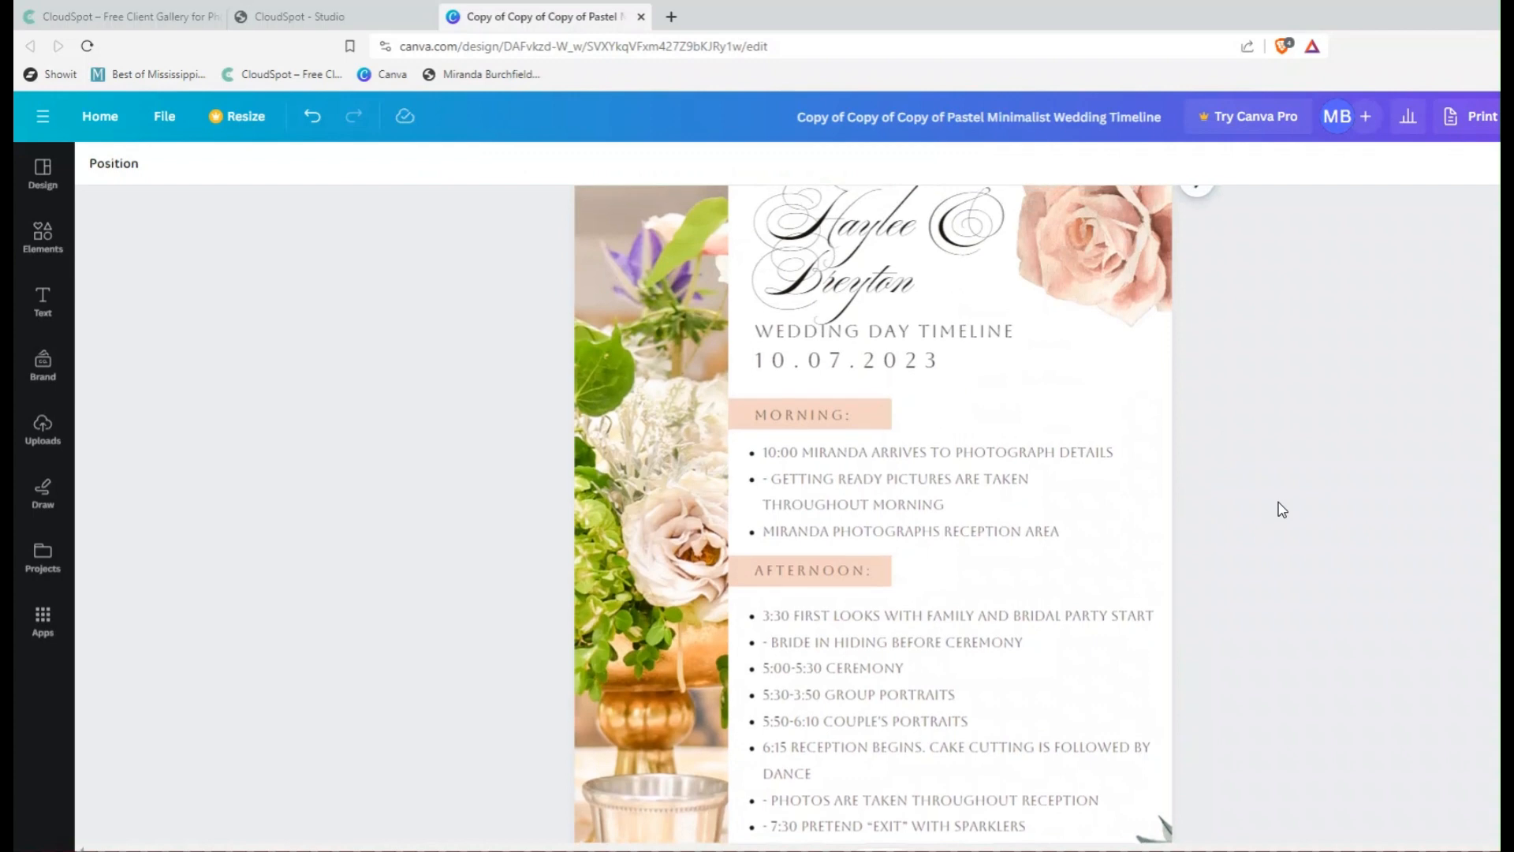